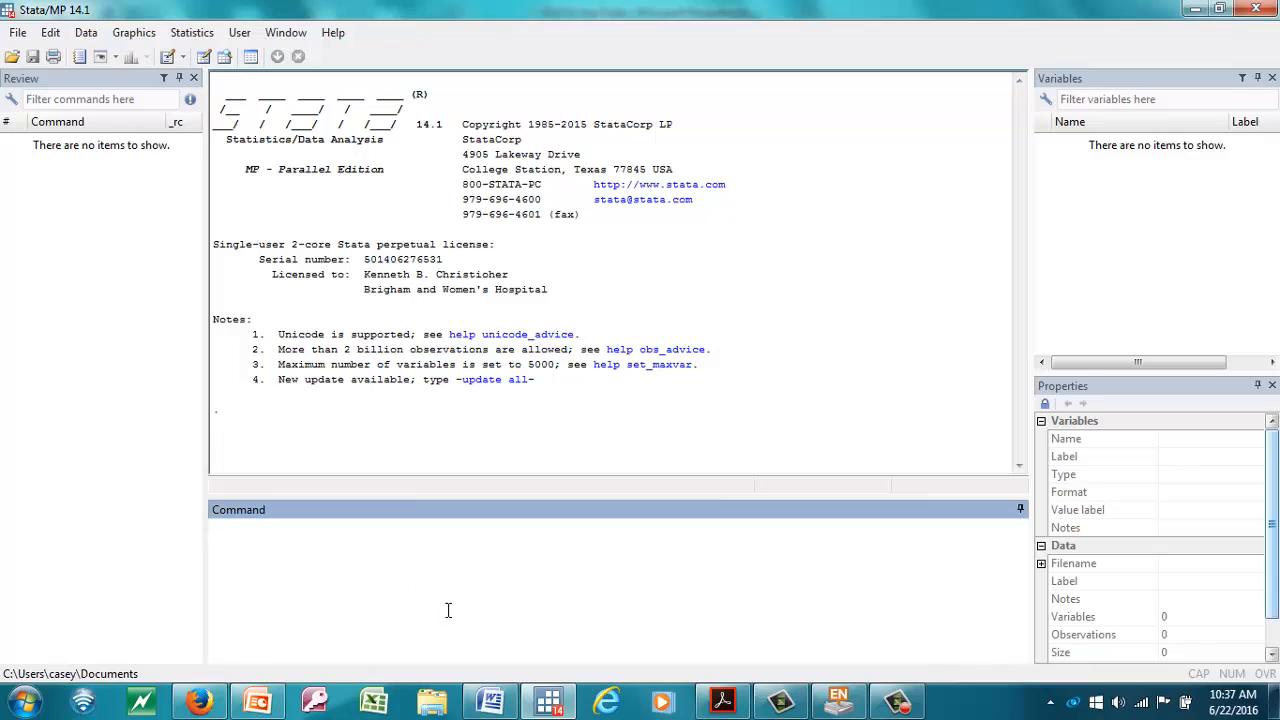
left_click(17, 33)
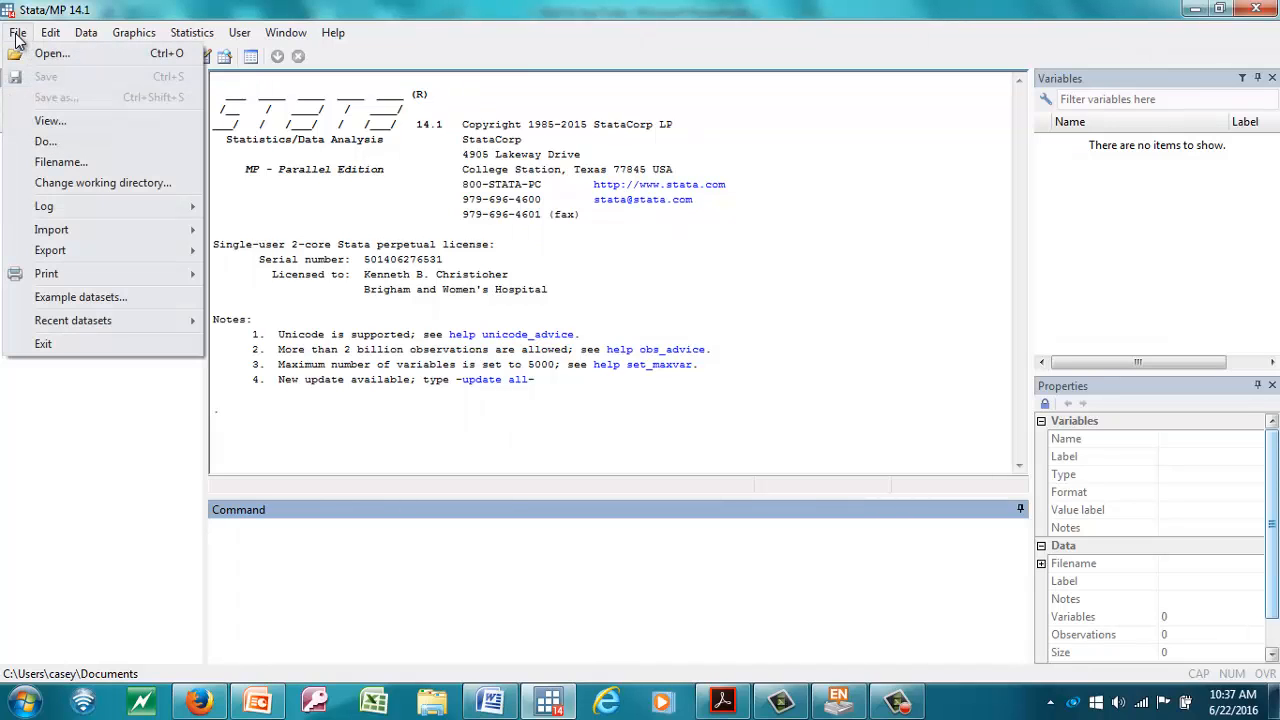
mouse_move(56, 36)
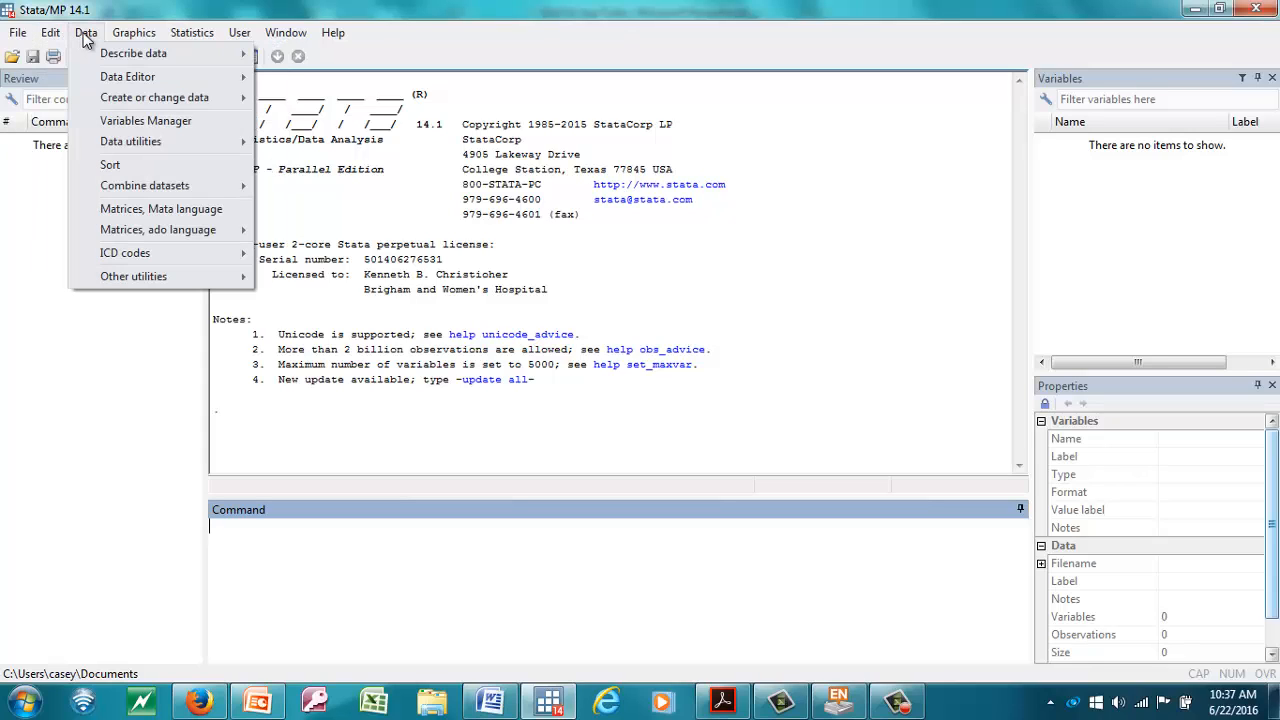
mouse_move(128, 40)
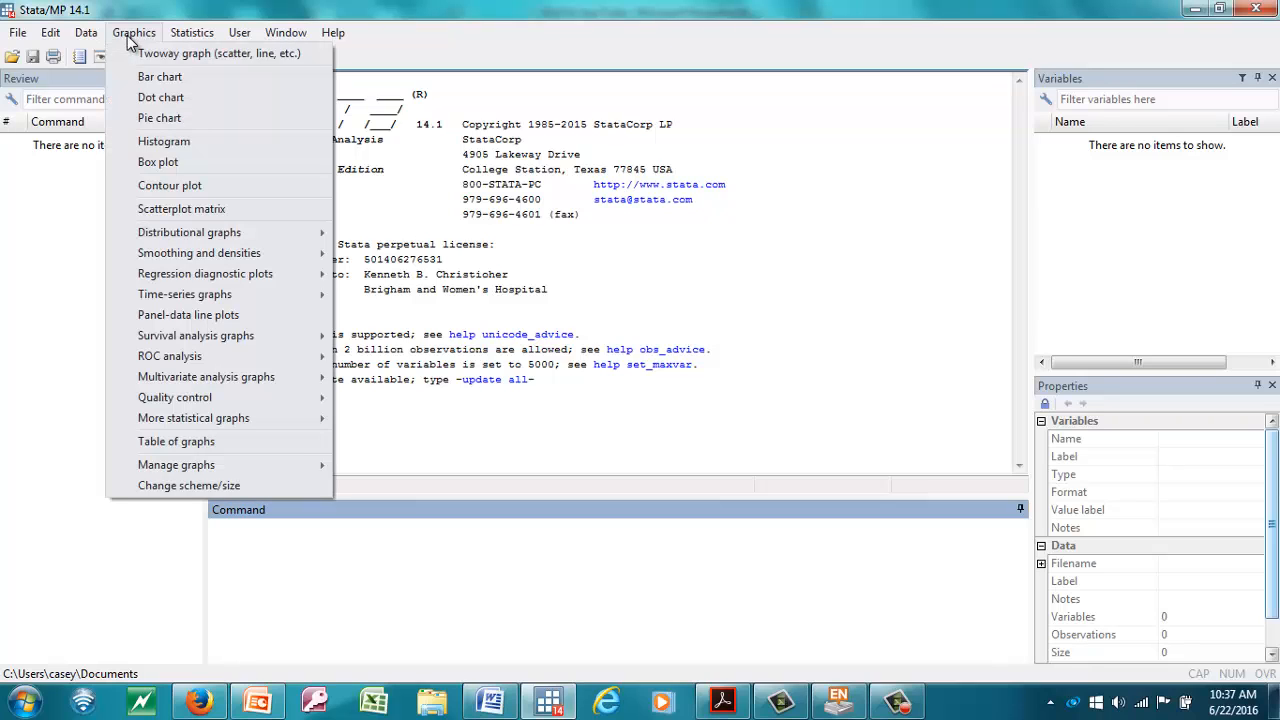
mouse_move(184, 37)
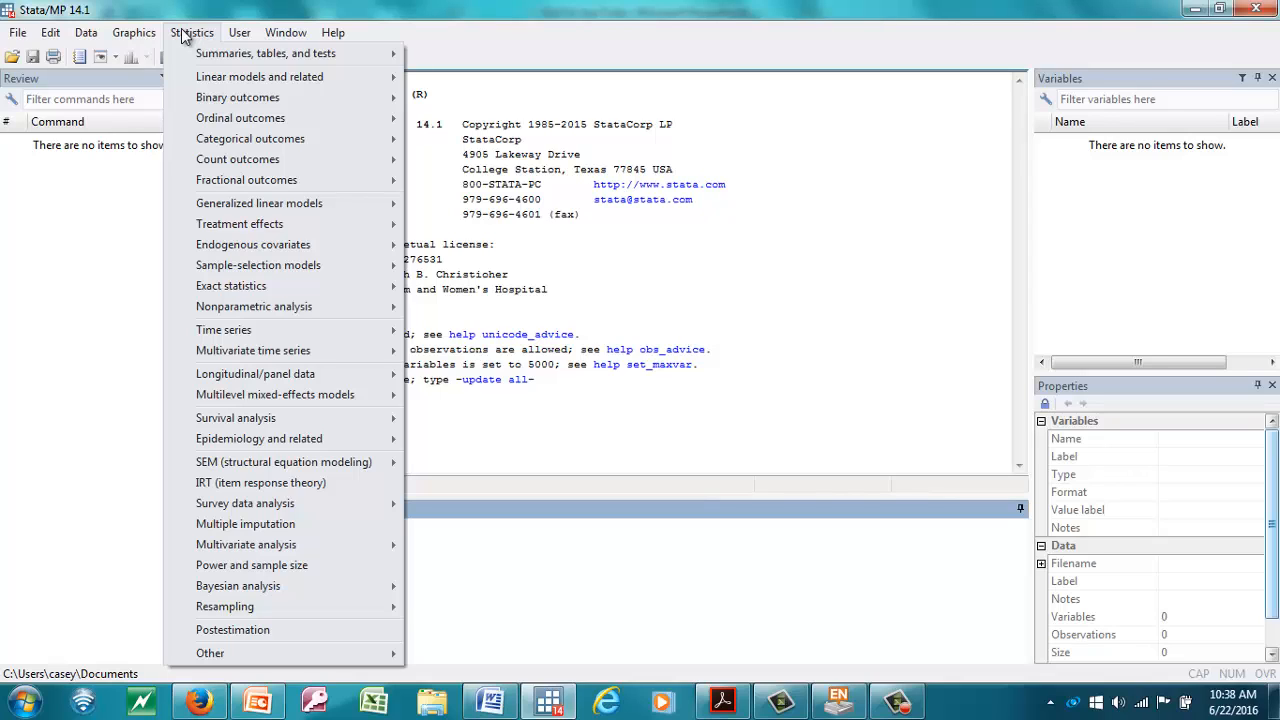
mouse_move(238, 33)
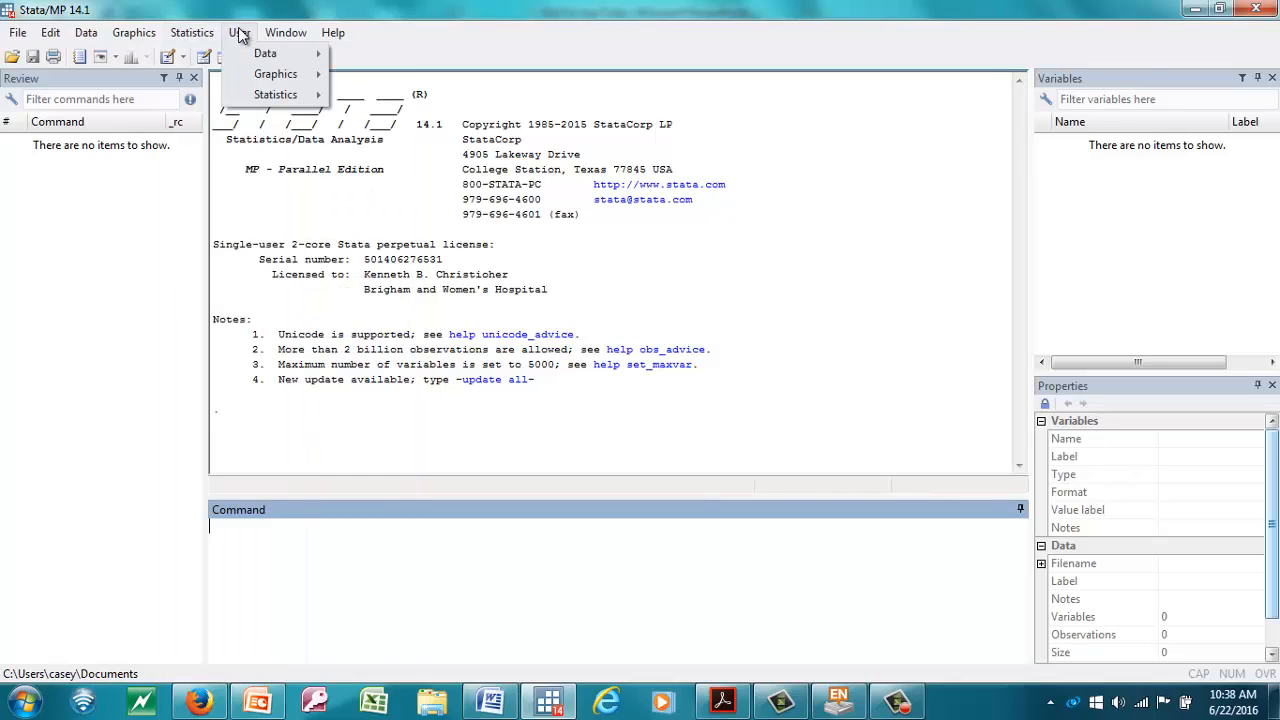
mouse_move(284, 35)
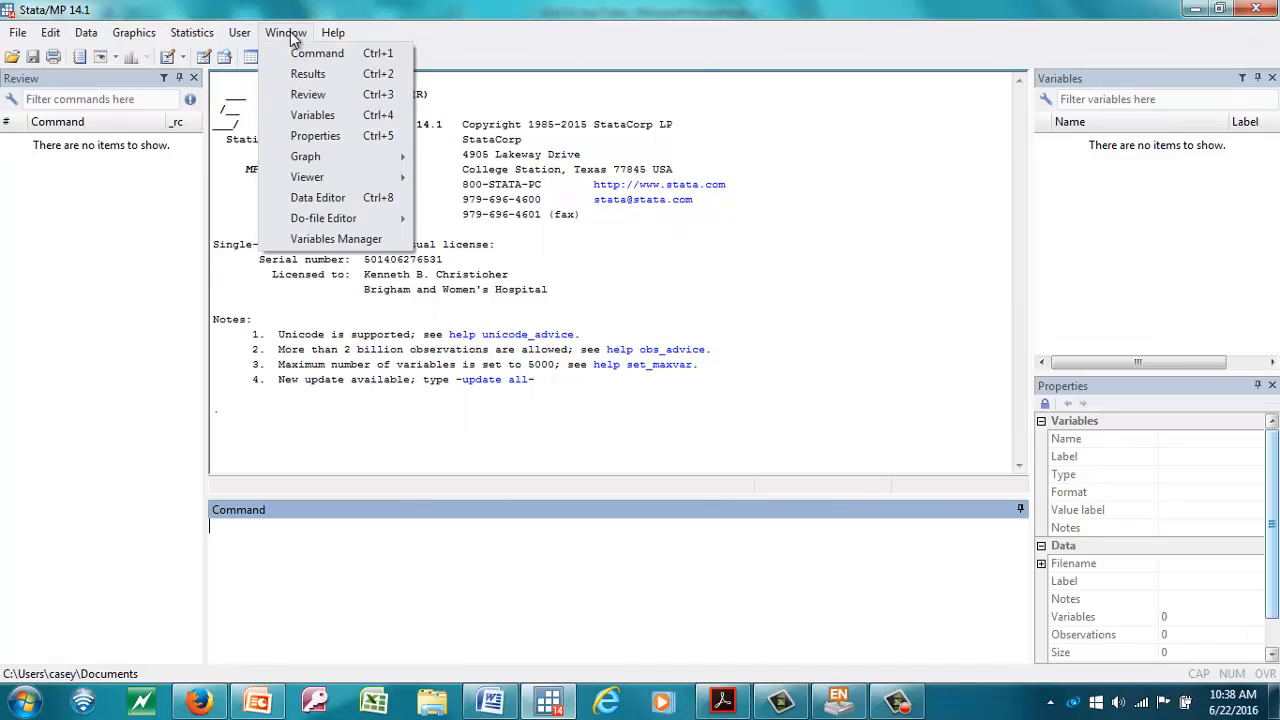
mouse_move(332, 33)
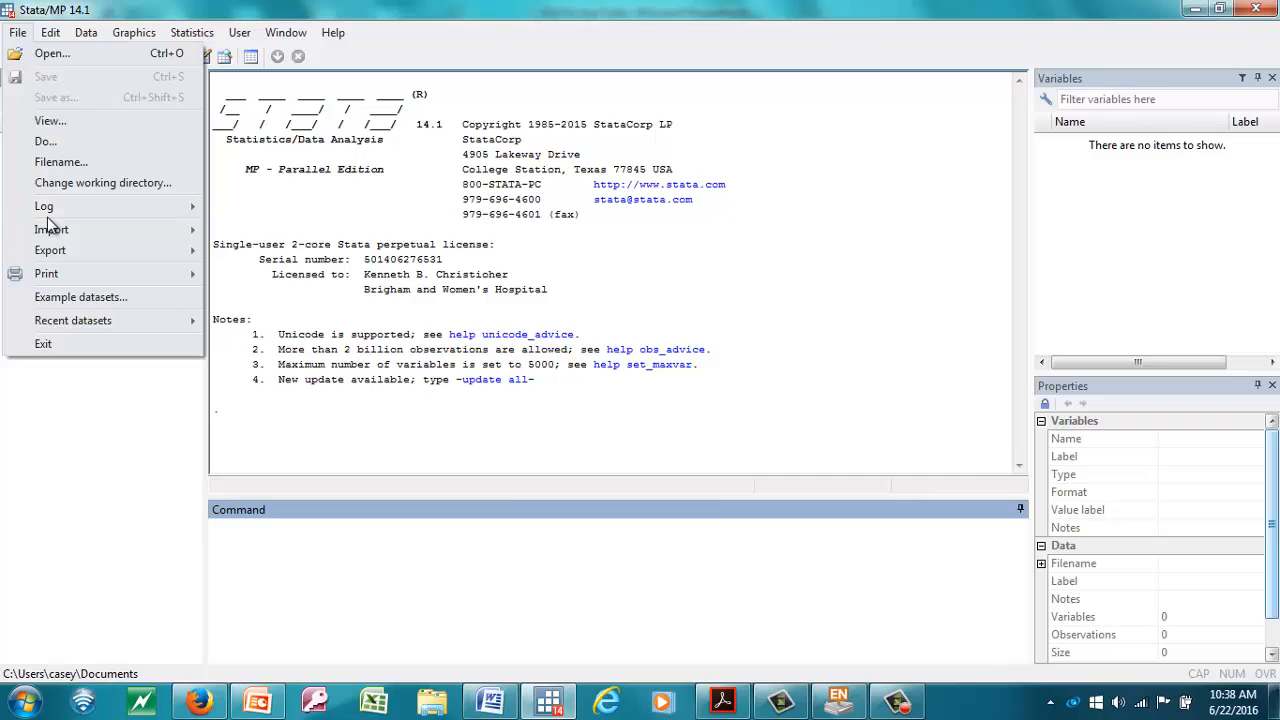
- Start a delimited text data import and choose "GCSRT final" from the STATA csv files folder as the file to import
mouse_move(51, 232)
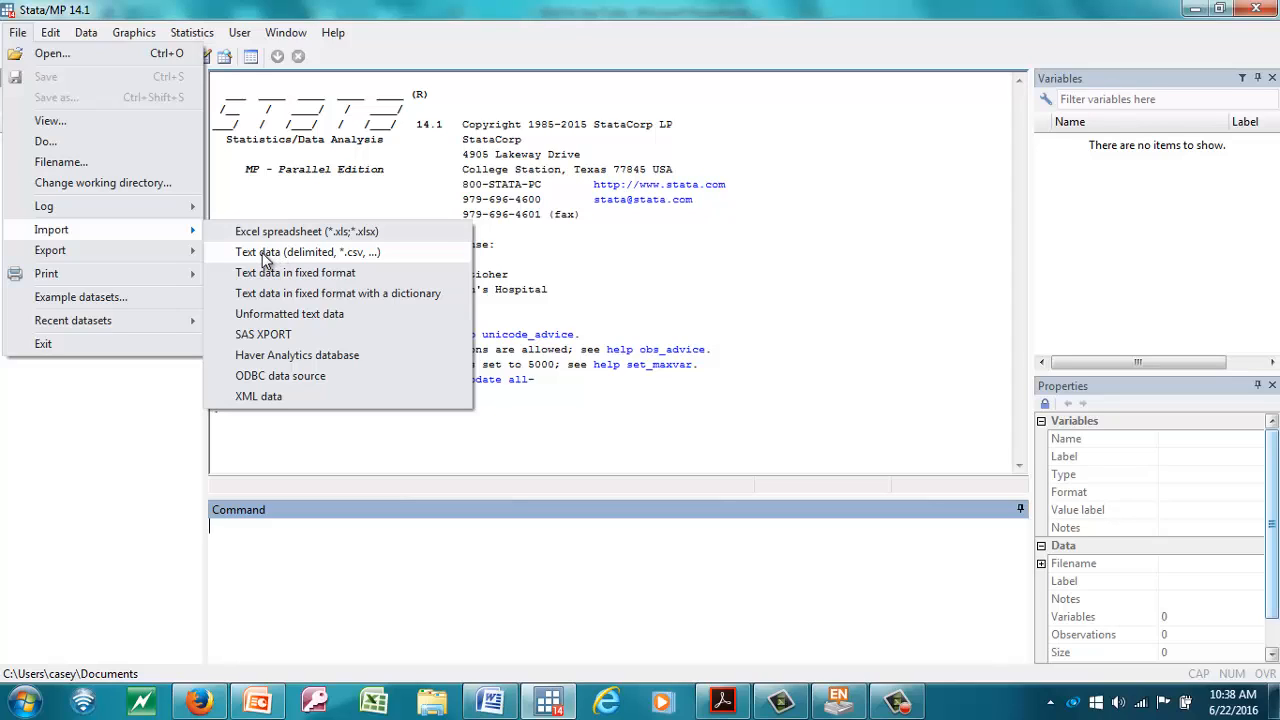
left_click(265, 255)
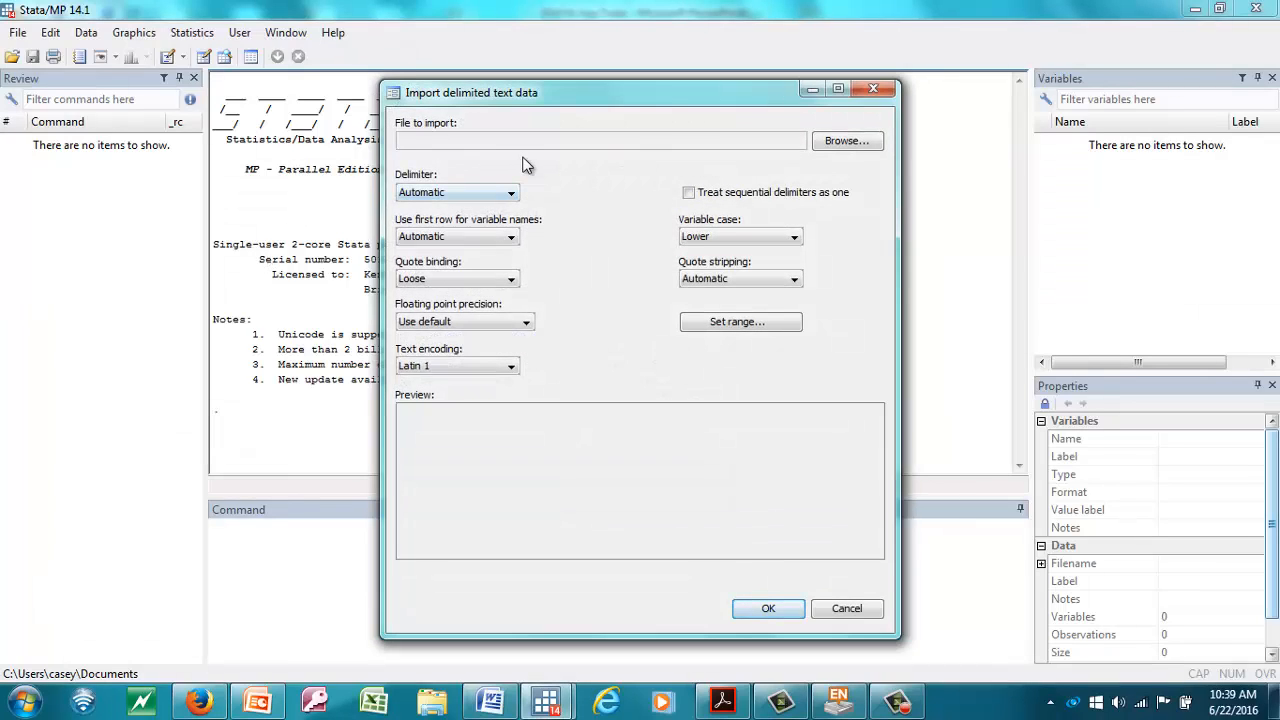
left_click(860, 146)
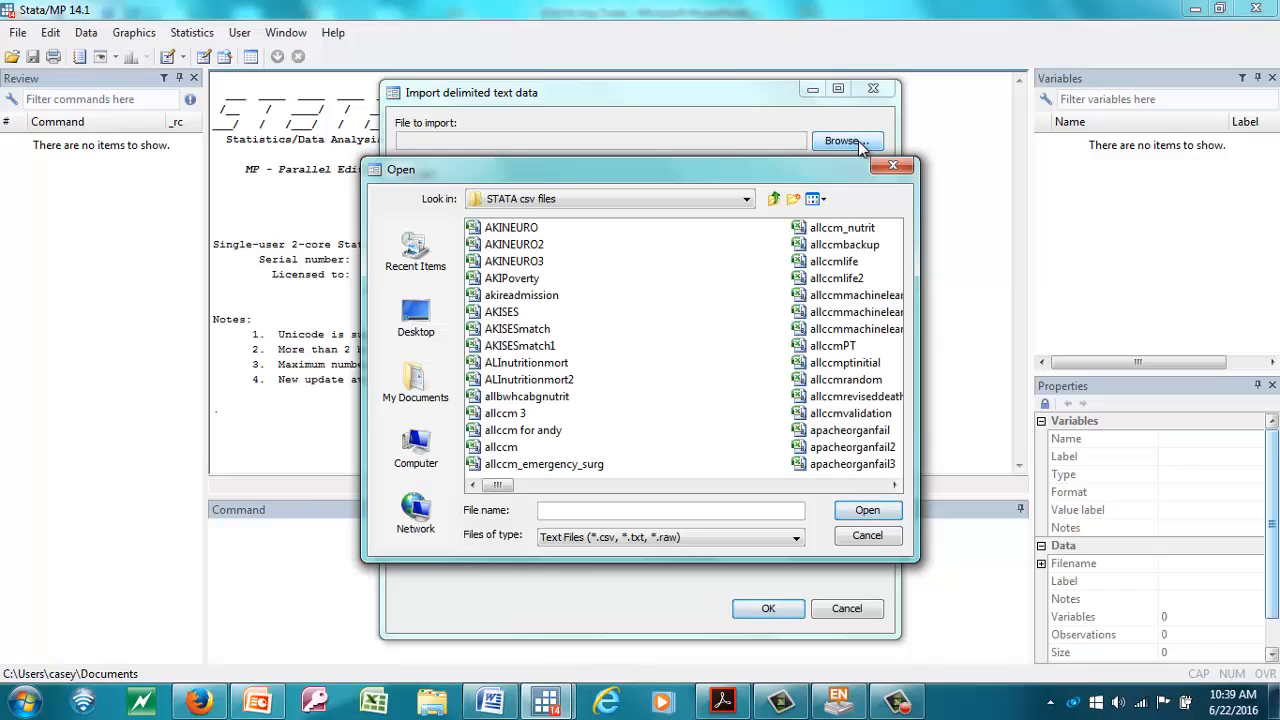
left_click(874, 485)
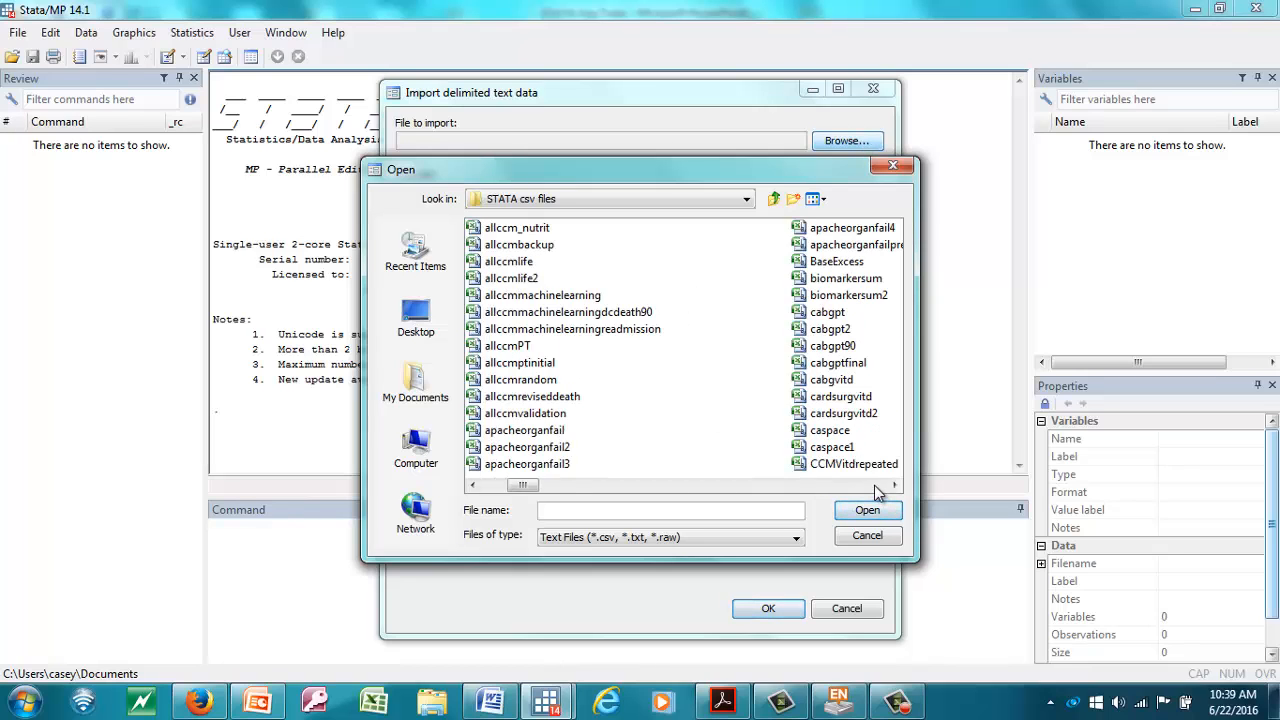
left_click(874, 485)
left_click(874, 485)
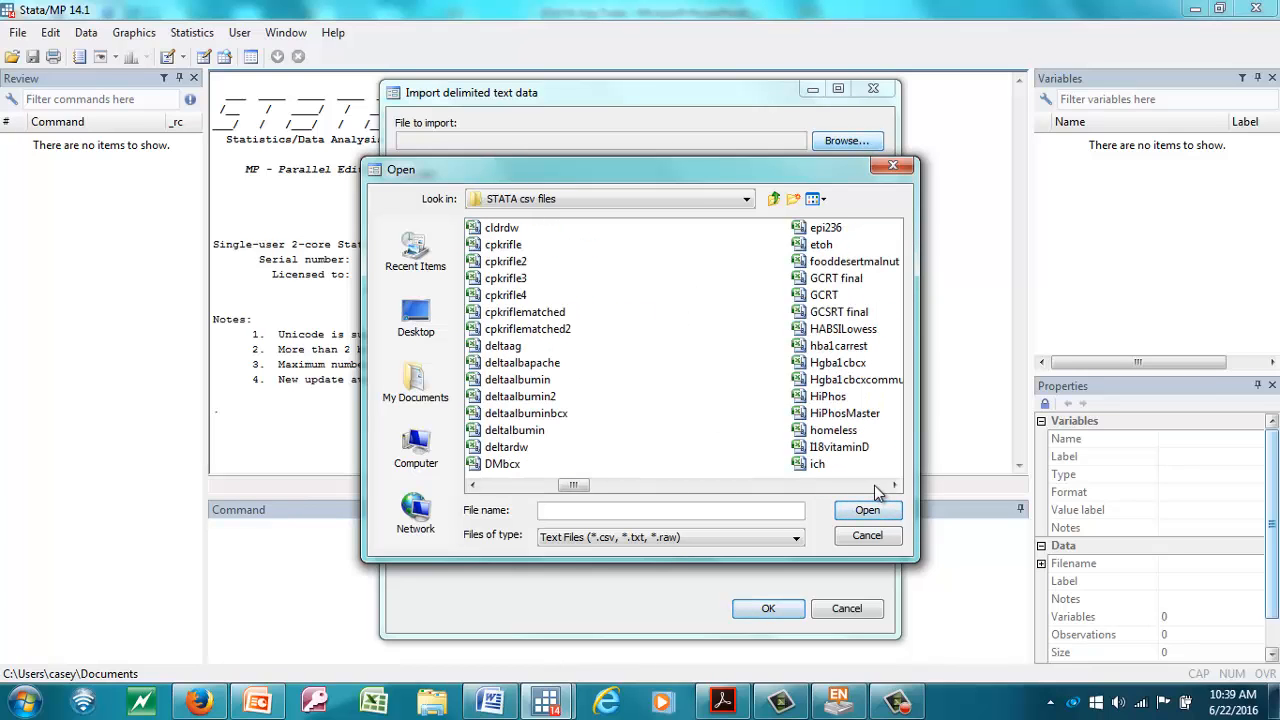
left_click(874, 485)
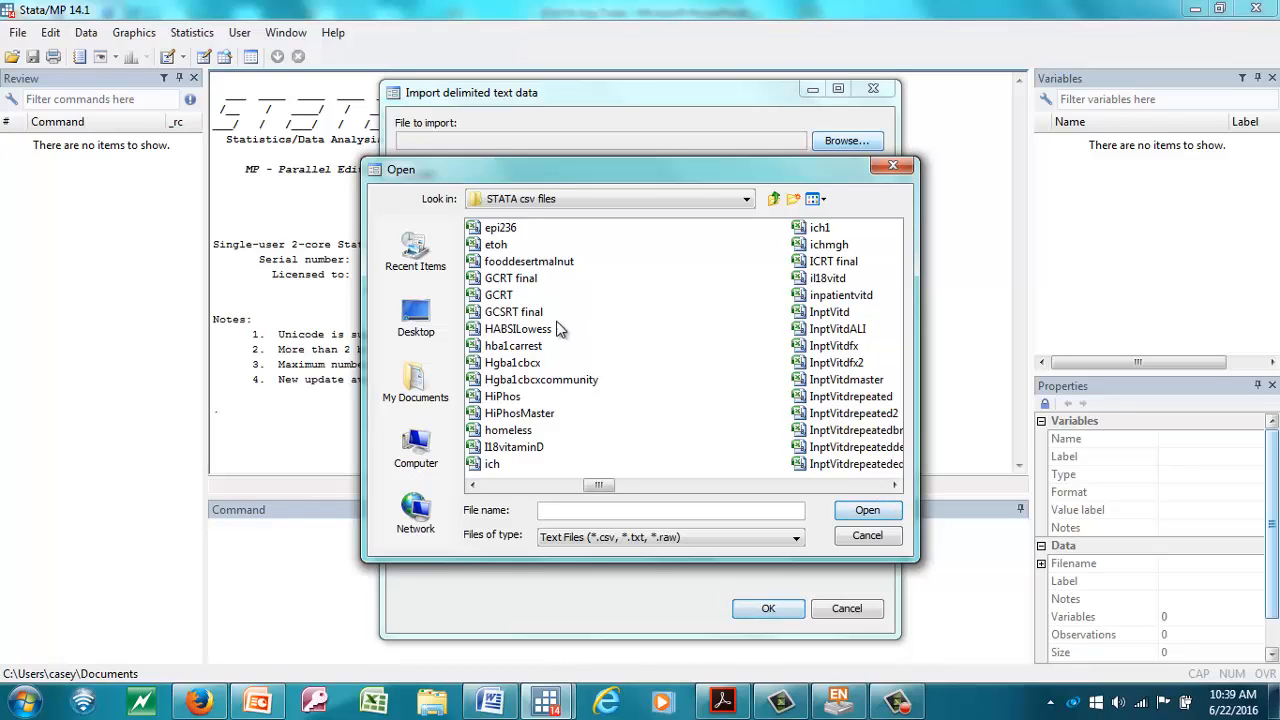
double_click(517, 316)
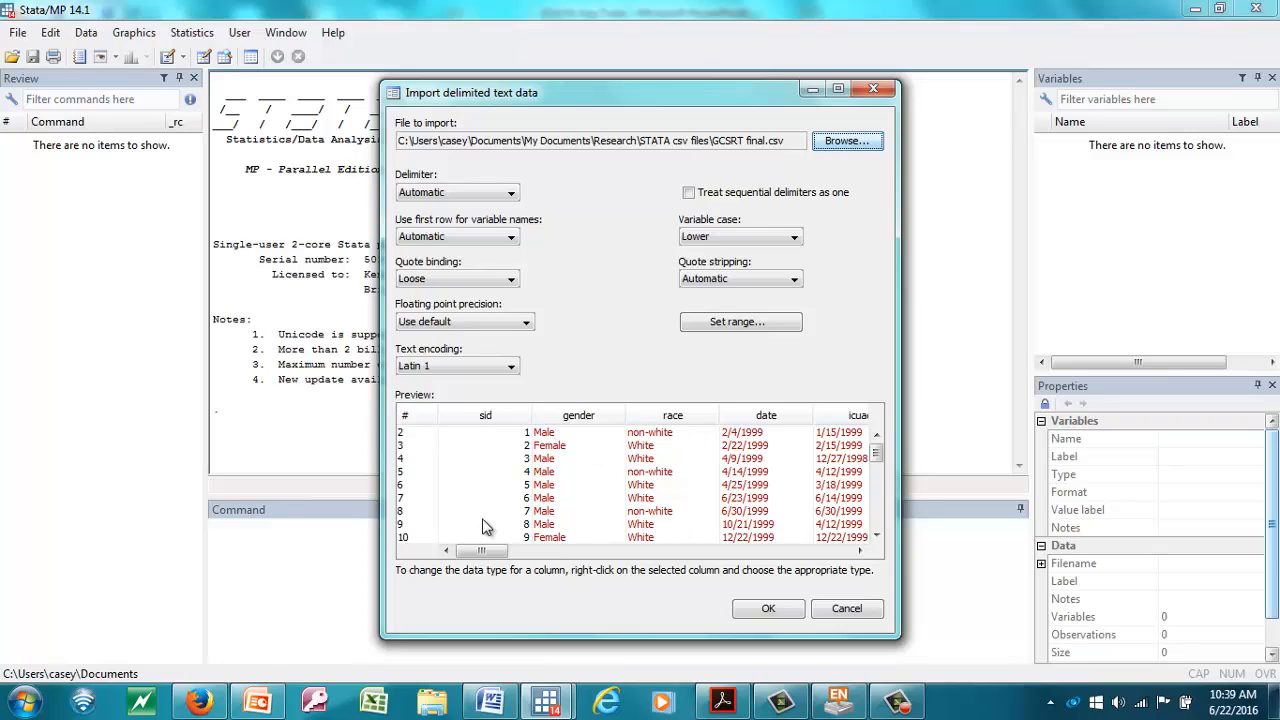
- Check the columns in the import preview and import the file with the default settings
left_click(576, 552)
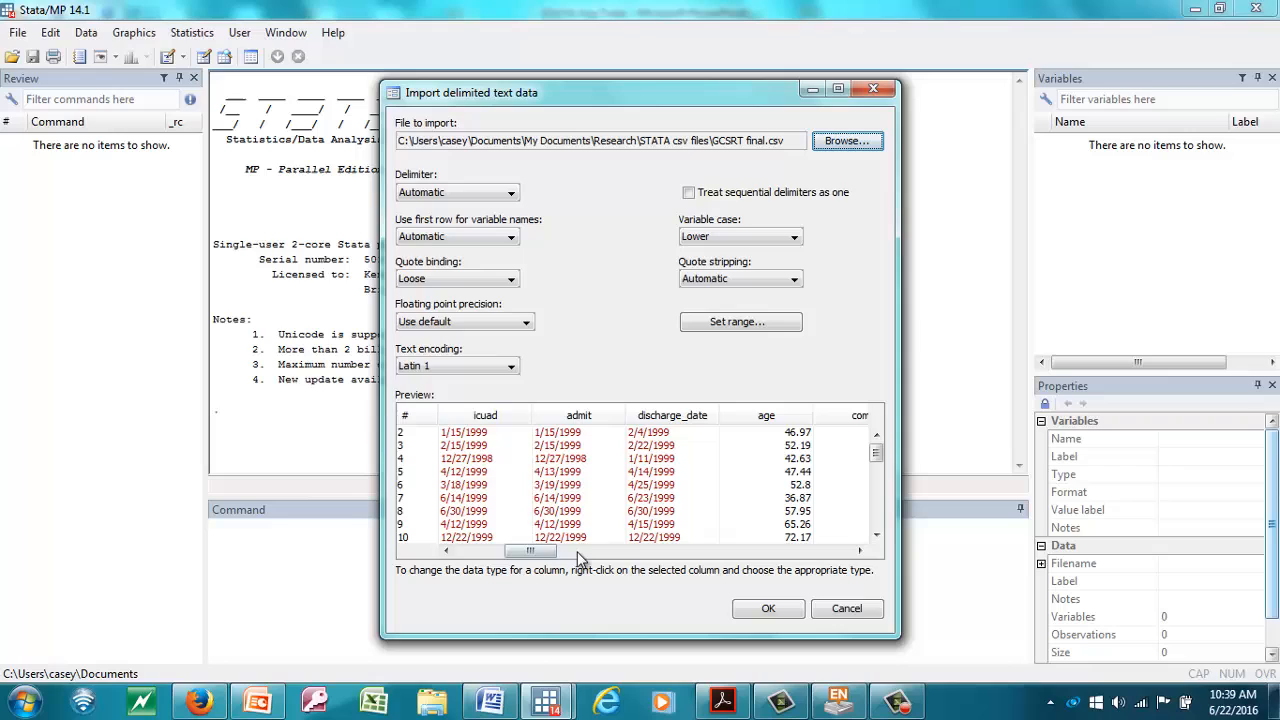
left_click(640, 550)
left_click(717, 551)
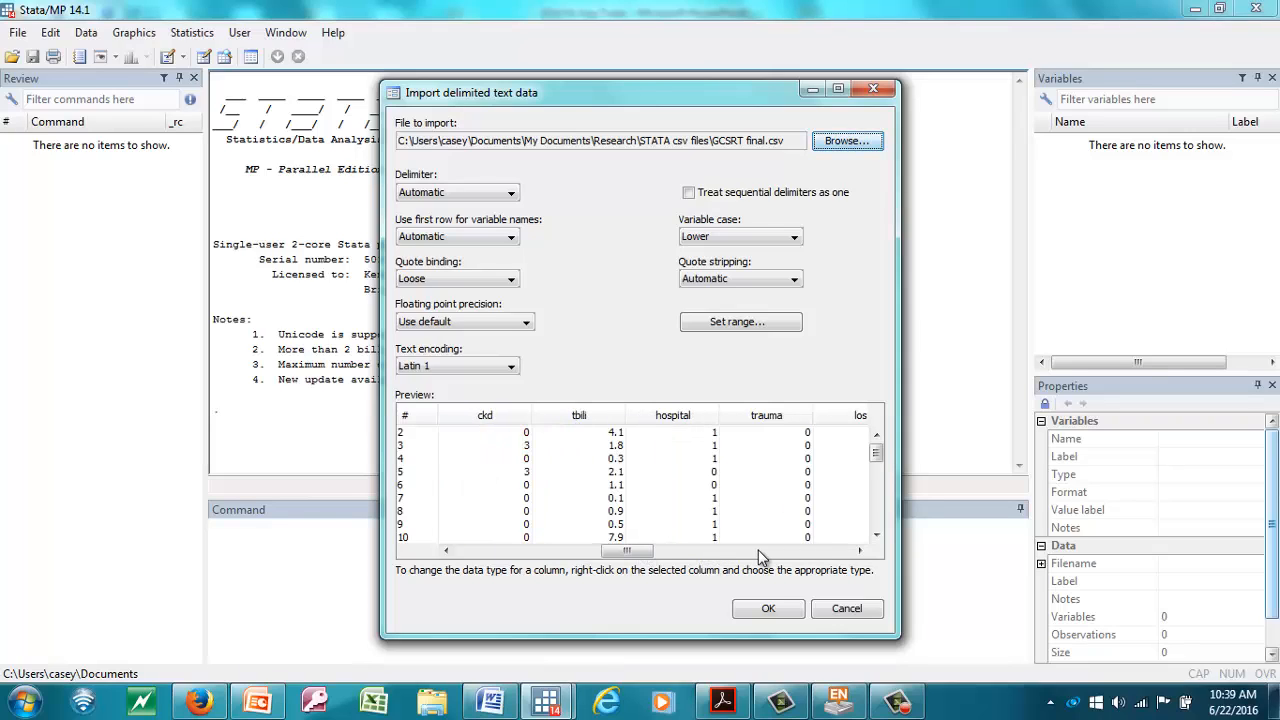
left_click(760, 552)
left_click(807, 552)
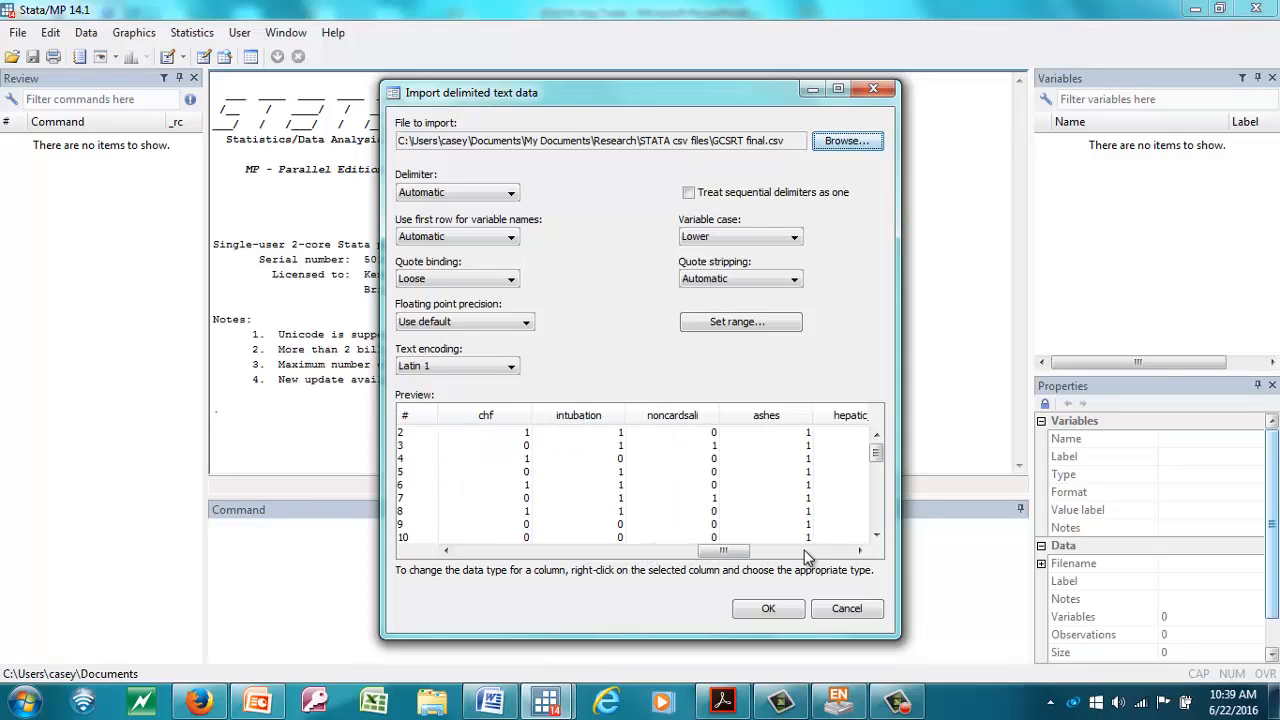
left_click(774, 608)
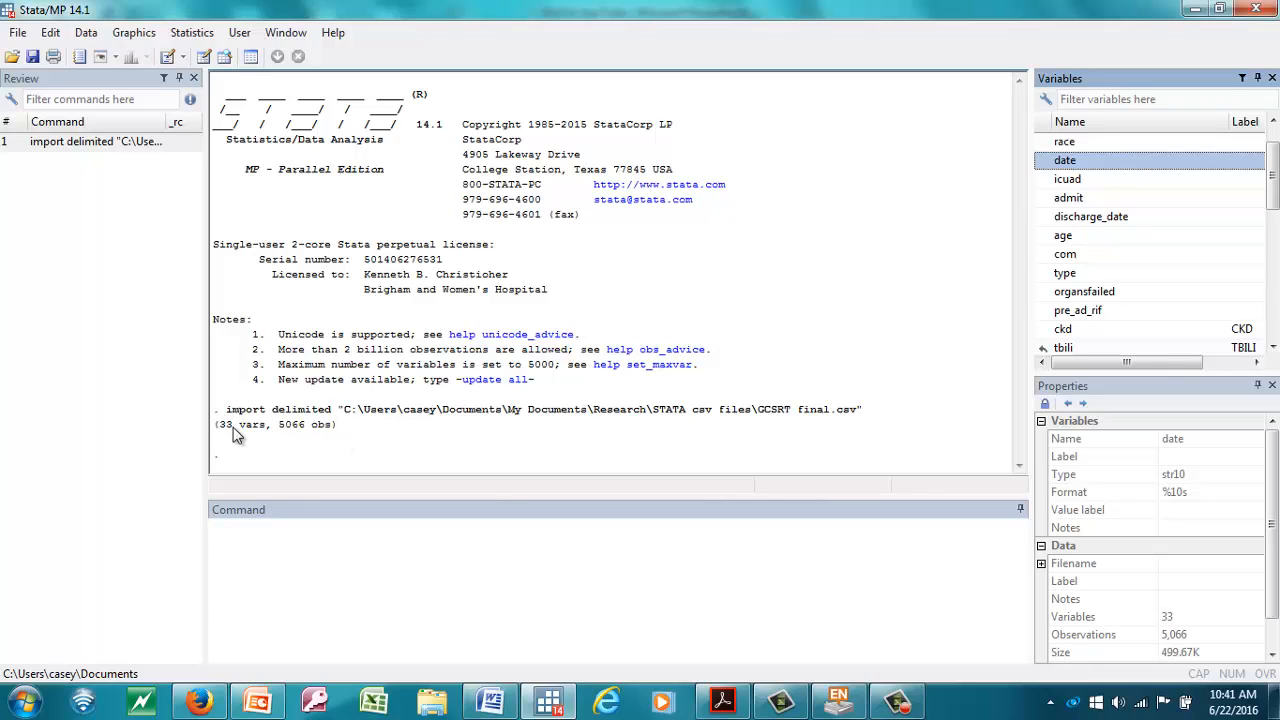
- Run the summarize command on all variables and display the remaining part of its output
left_click(314, 546)
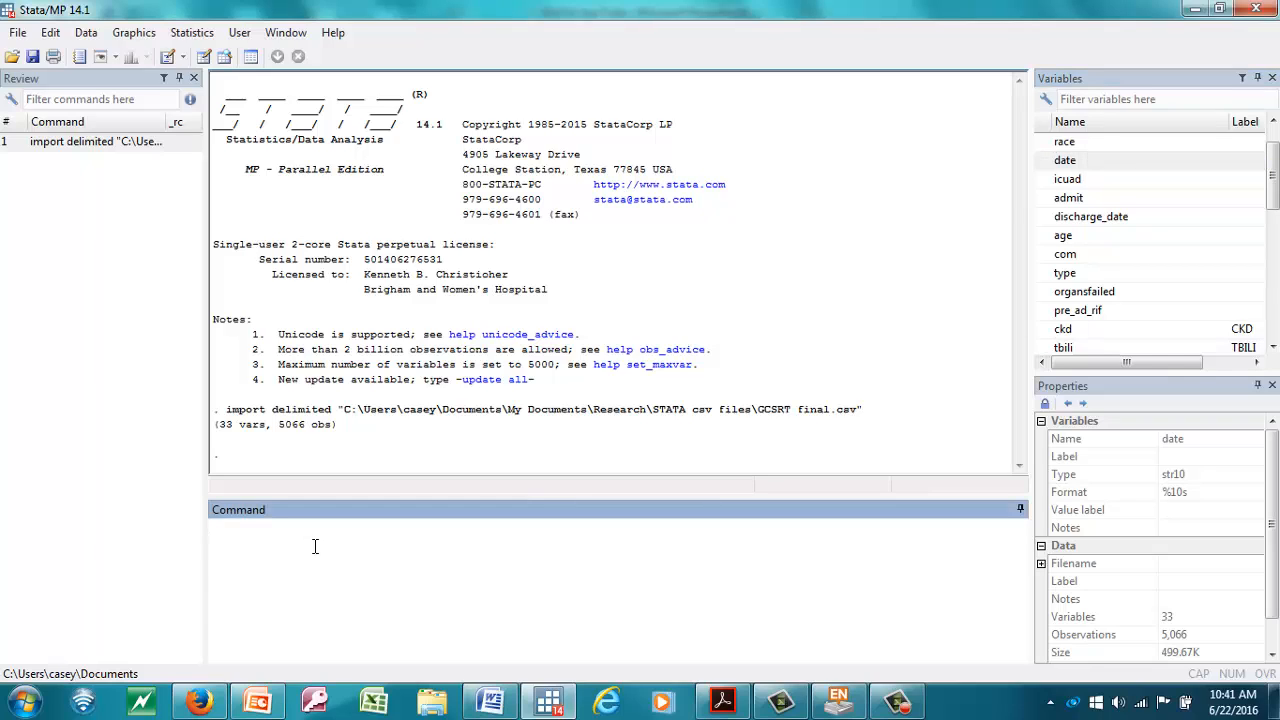
type("sum")
key("BackSpace")
type("mmarize")
key("Return")
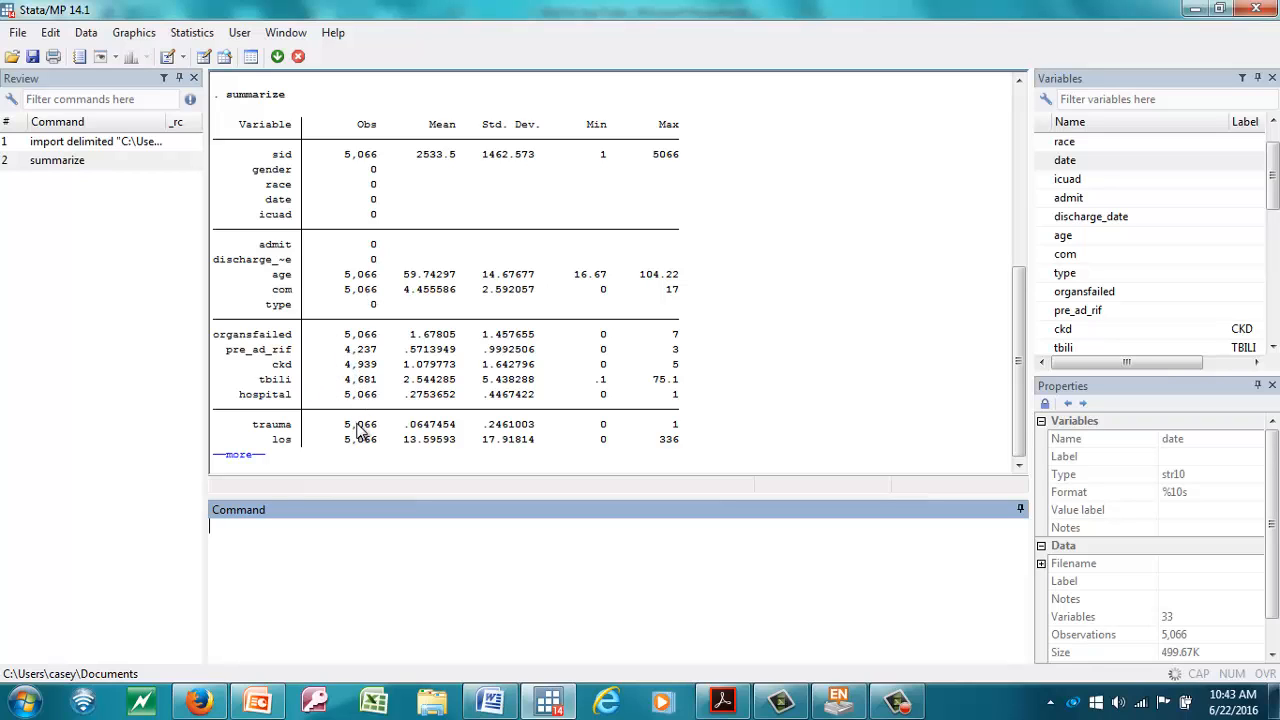
left_click(243, 459)
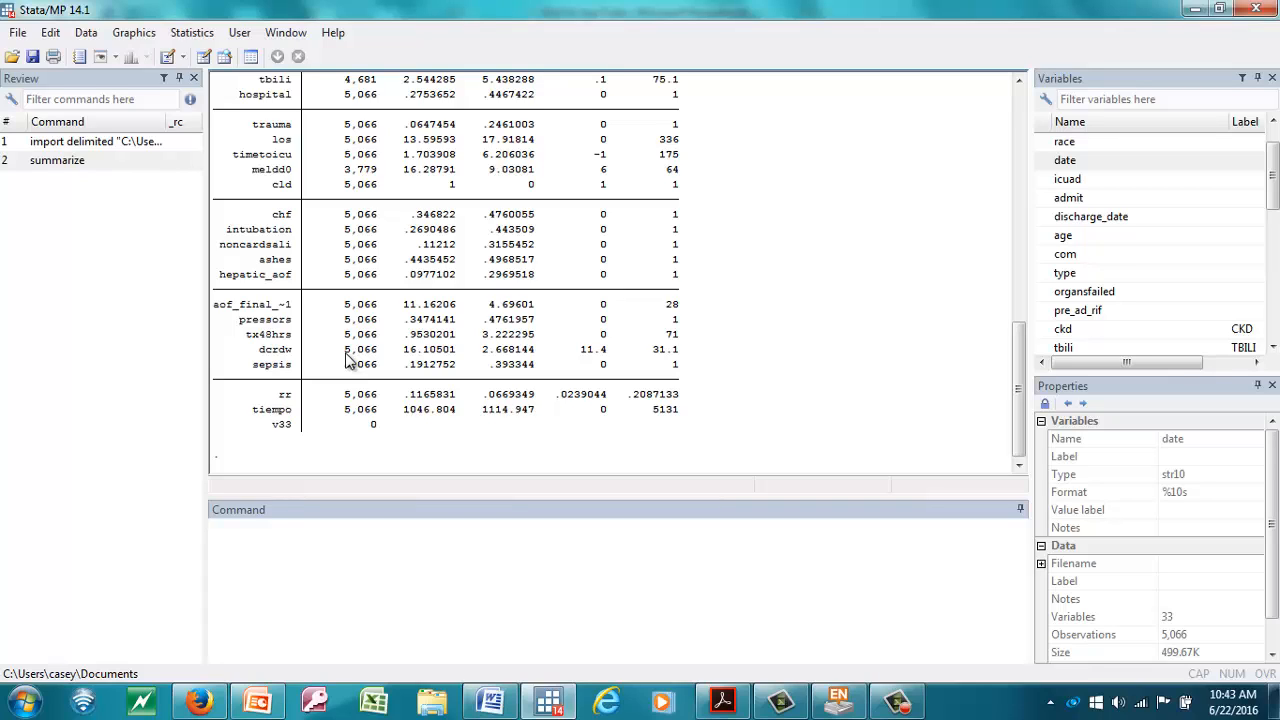
left_click(240, 548)
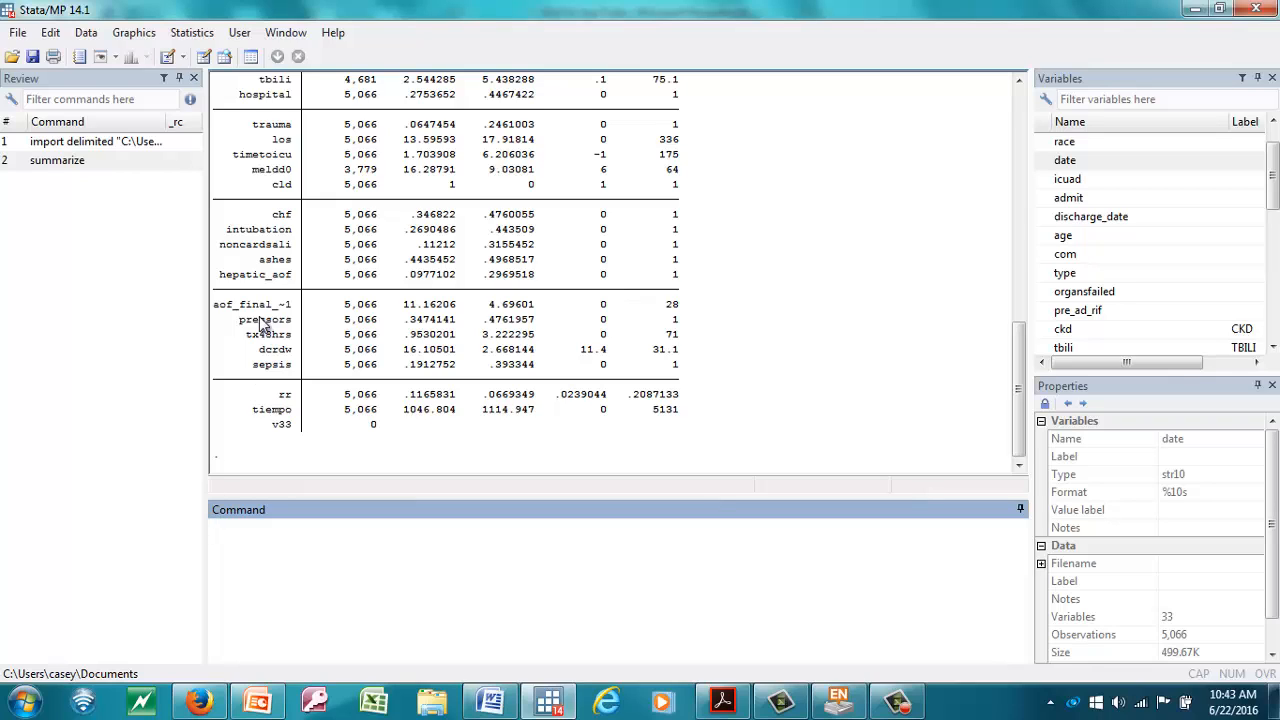
- Estimate proportions for the variables trauma and intubation through the proportion dialog
left_click(183, 39)
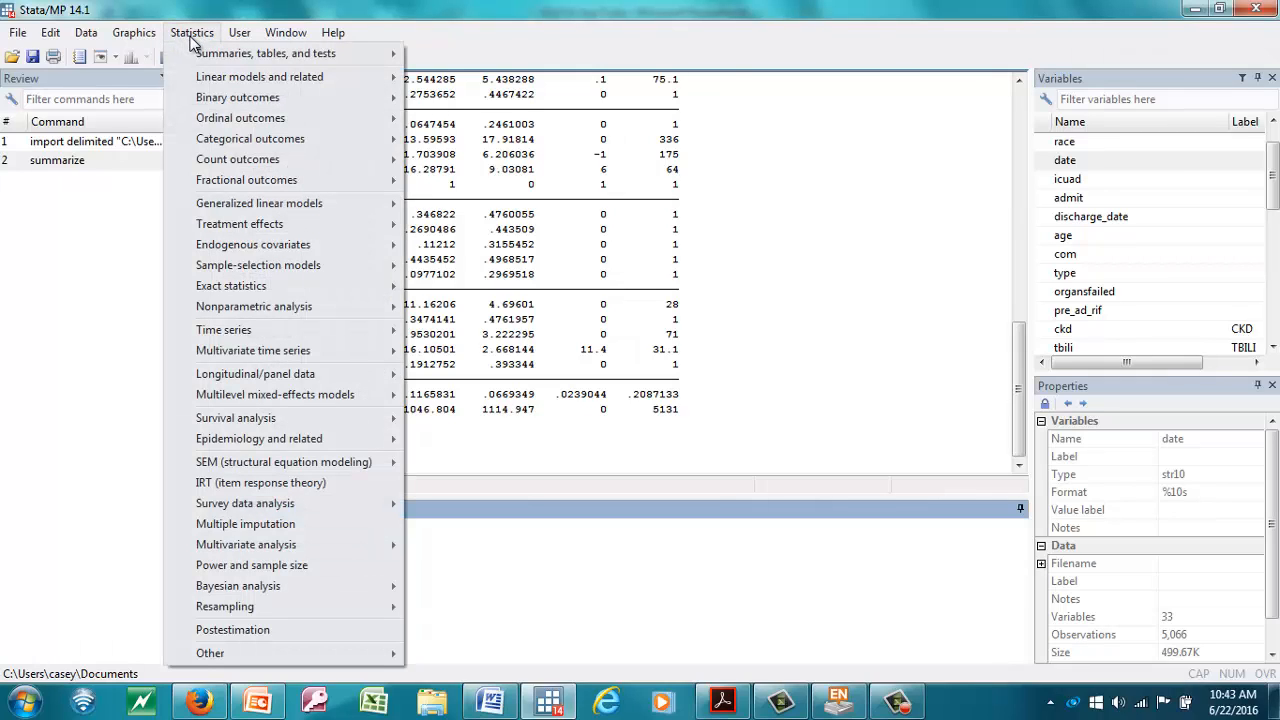
mouse_move(225, 58)
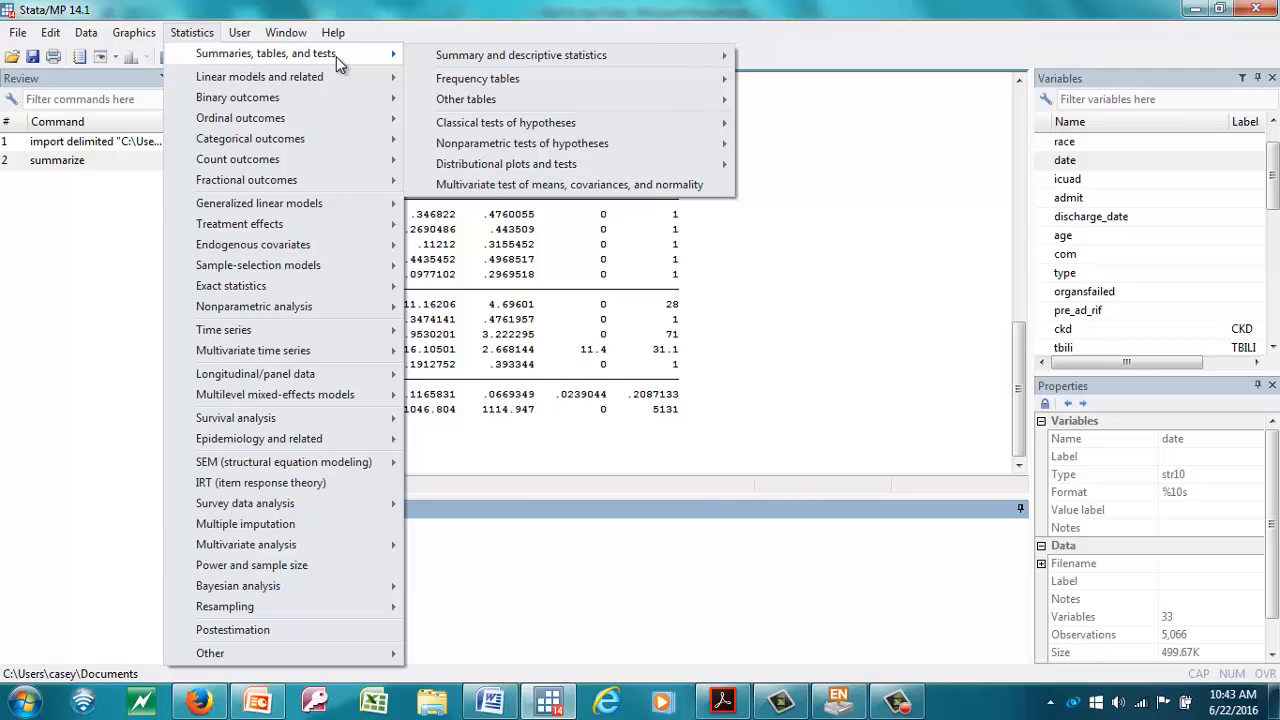
mouse_move(470, 63)
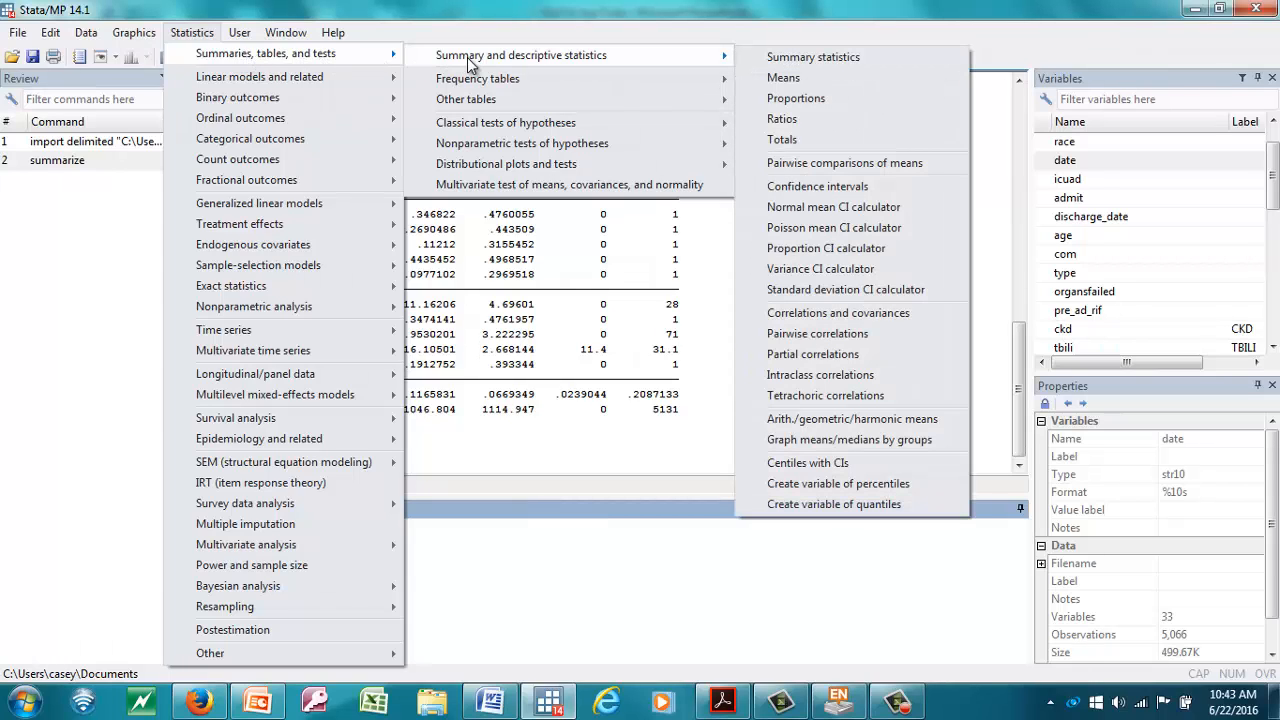
left_click(782, 99)
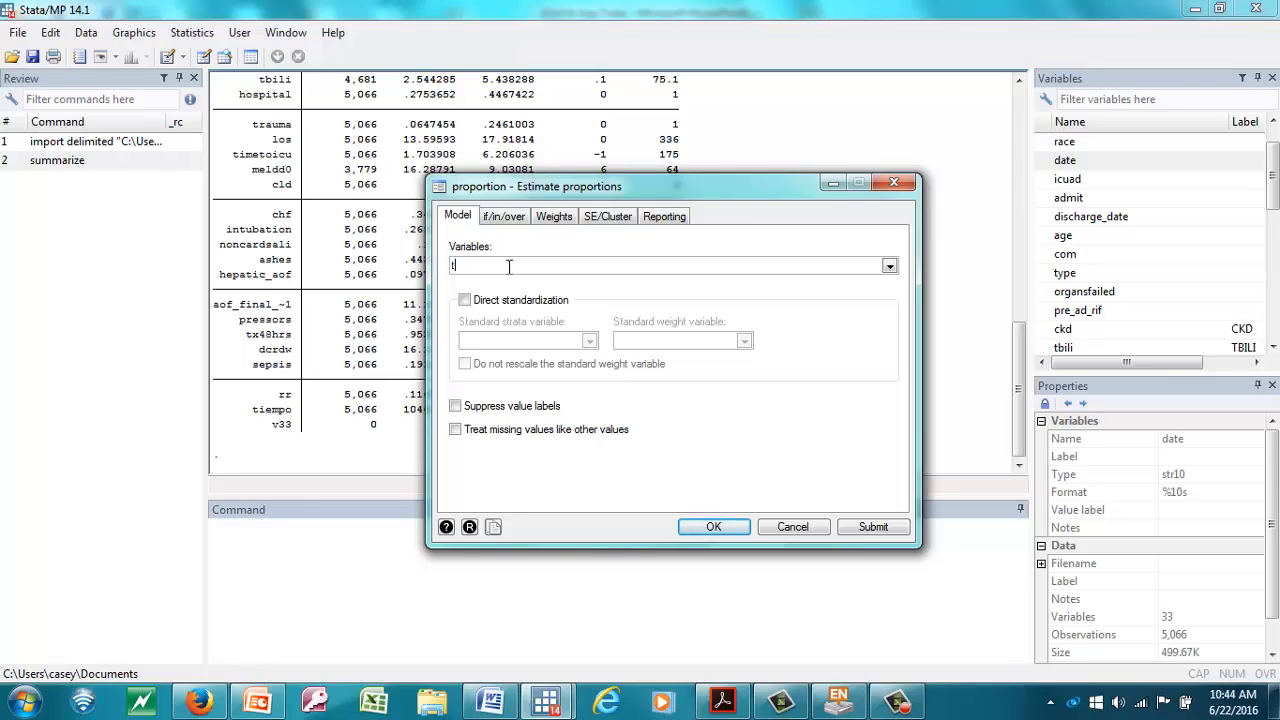
type("rauma")
left_click(889, 265)
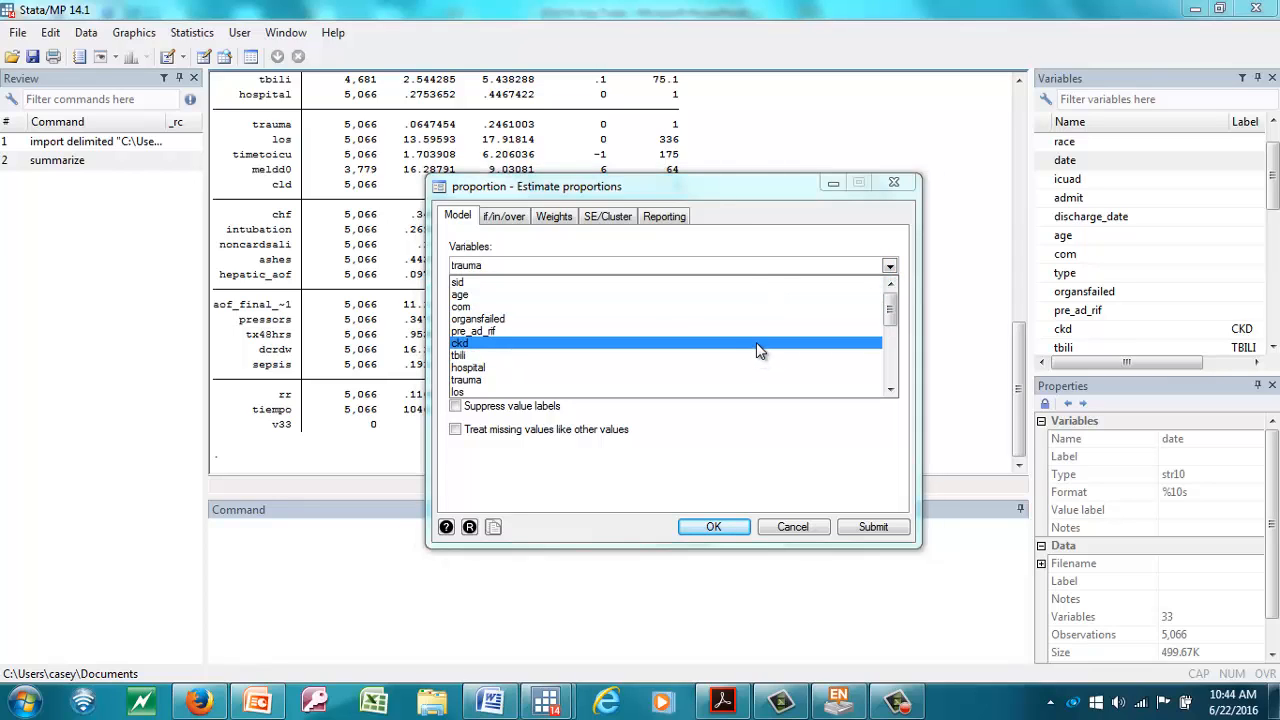
left_click_drag(889, 310, 891, 346)
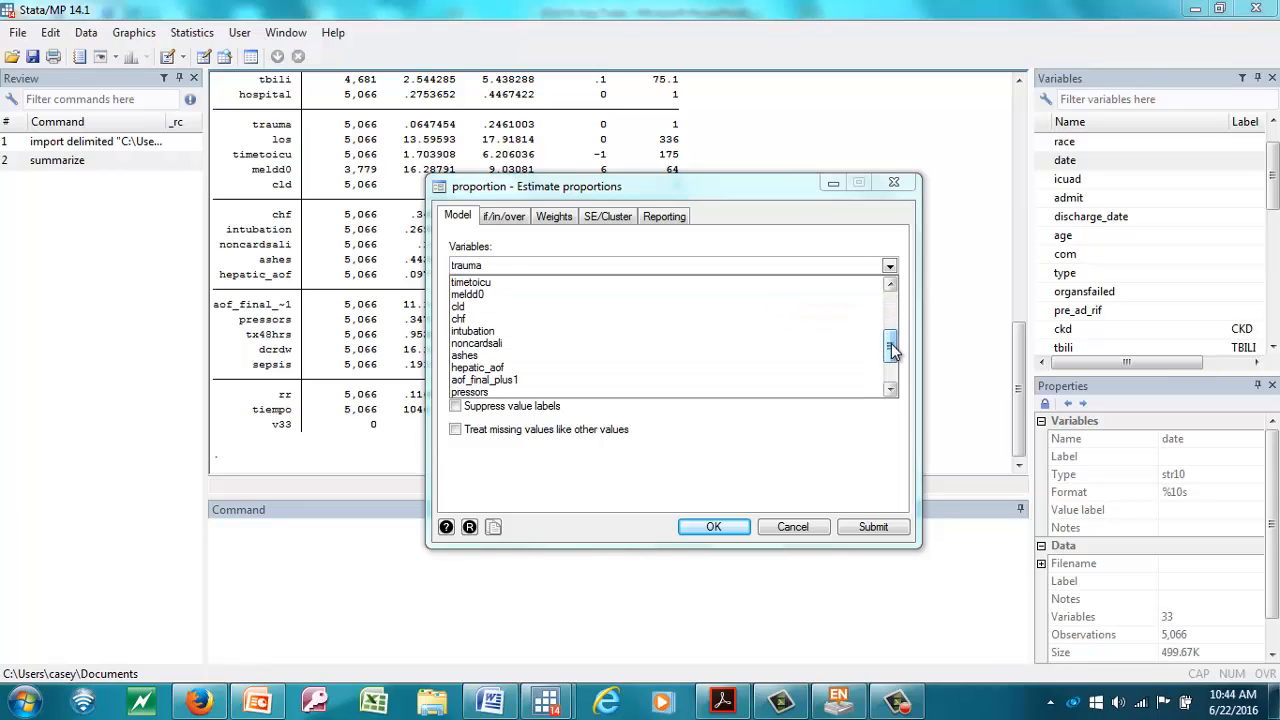
left_click(838, 331)
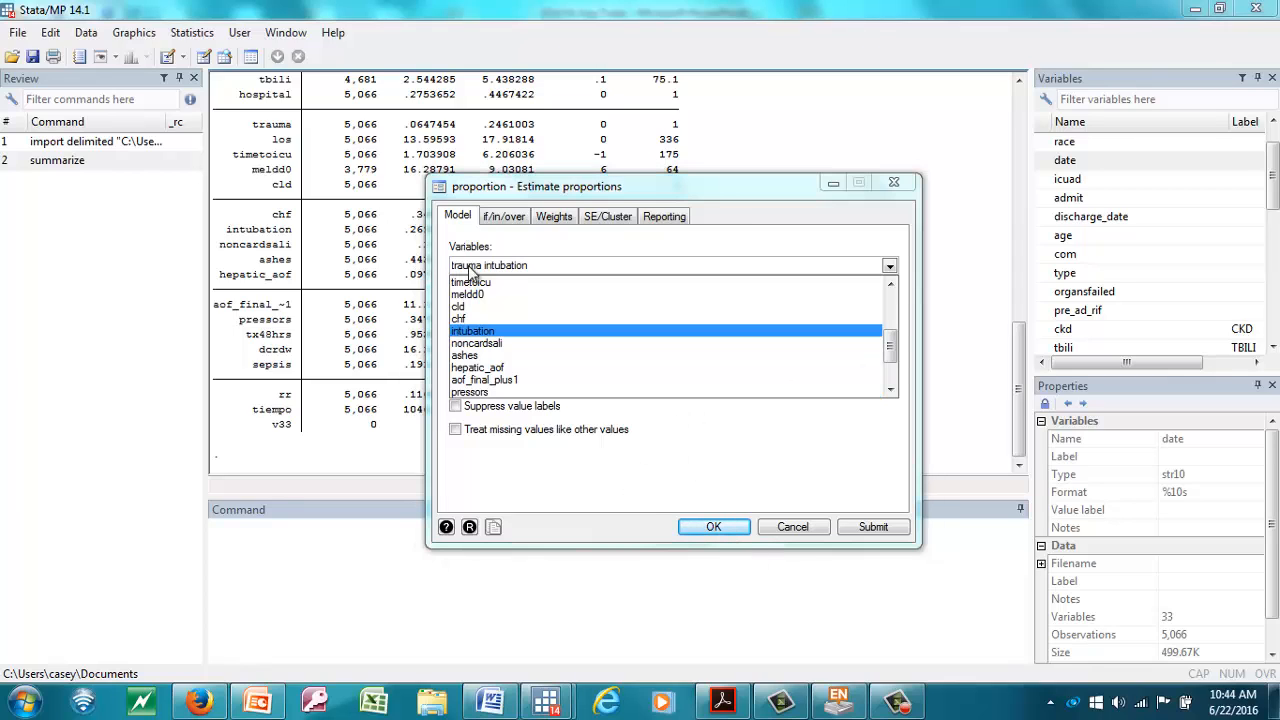
left_click(727, 534)
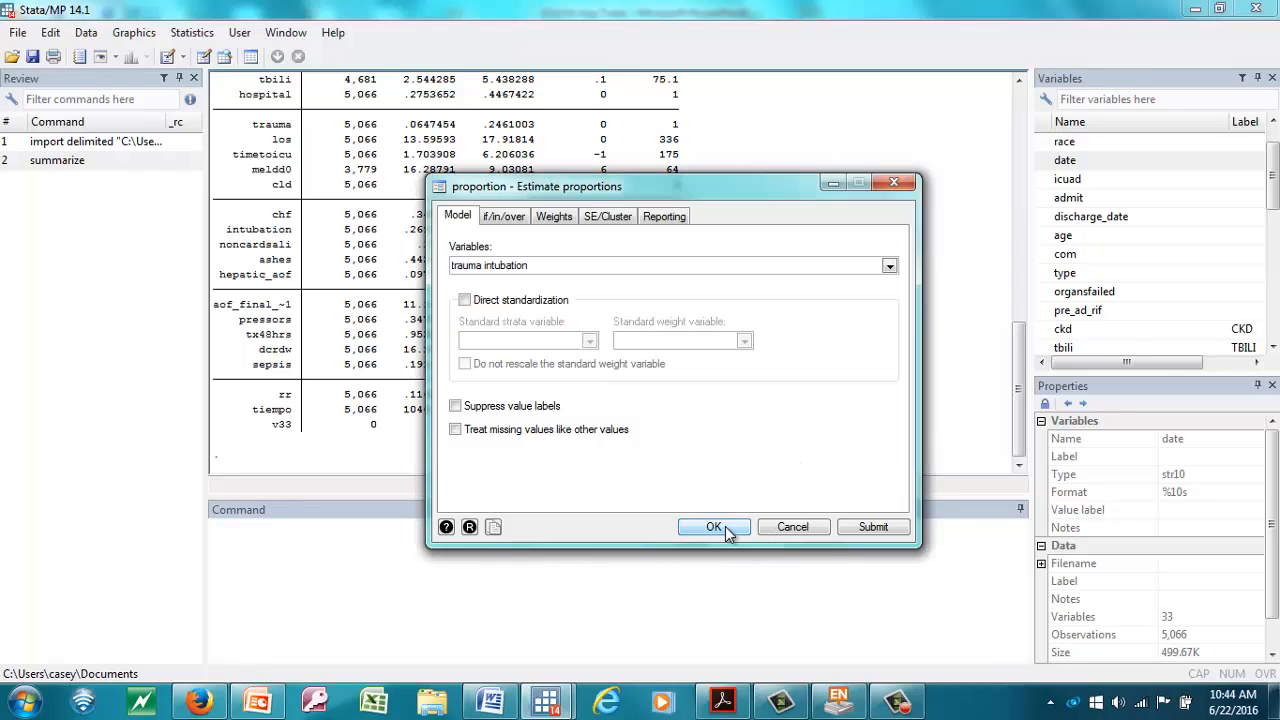
left_click(727, 534)
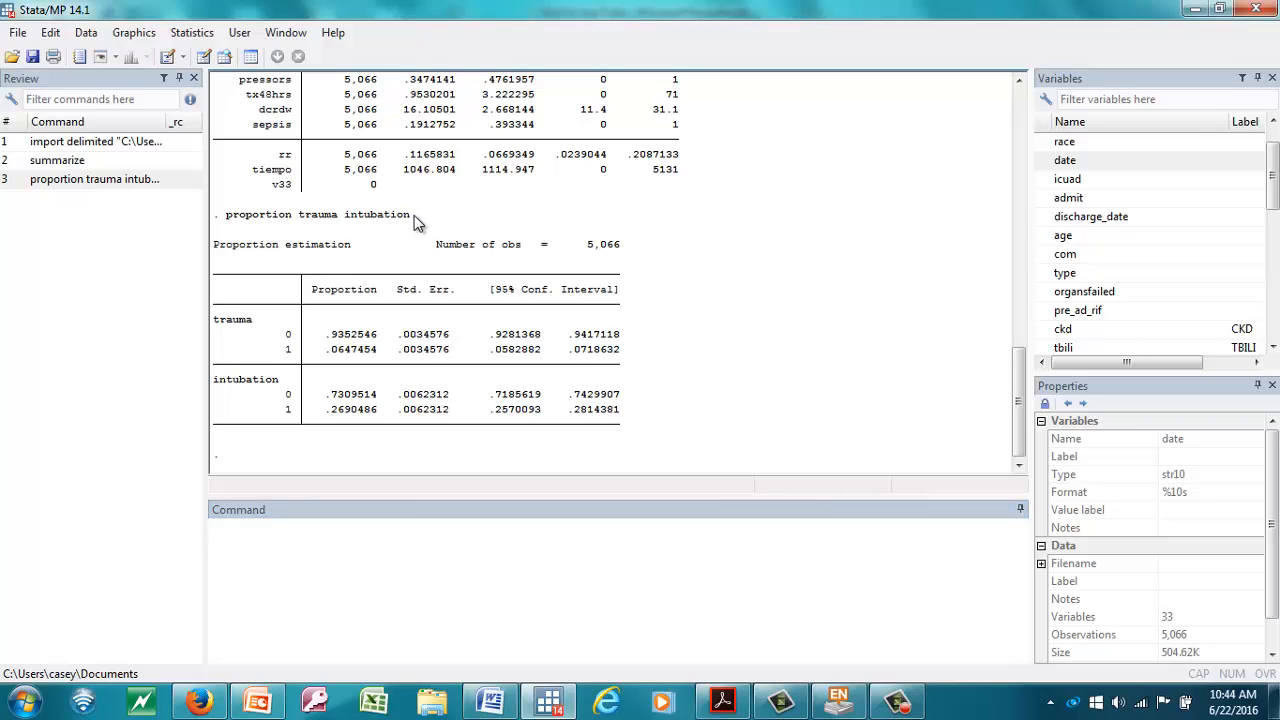
- Copy the command "proportion trauma intubation" from the results and paste it into the command entry area
left_click_drag(417, 222, 228, 225)
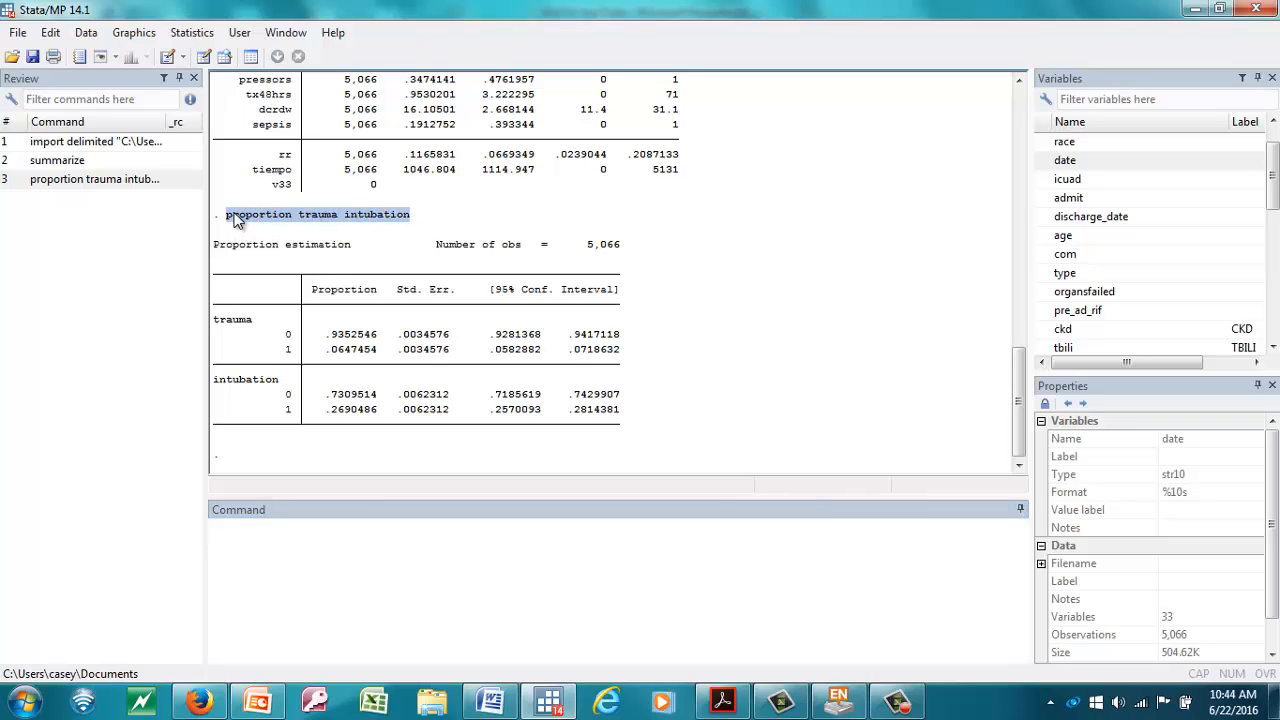
right_click(233, 213)
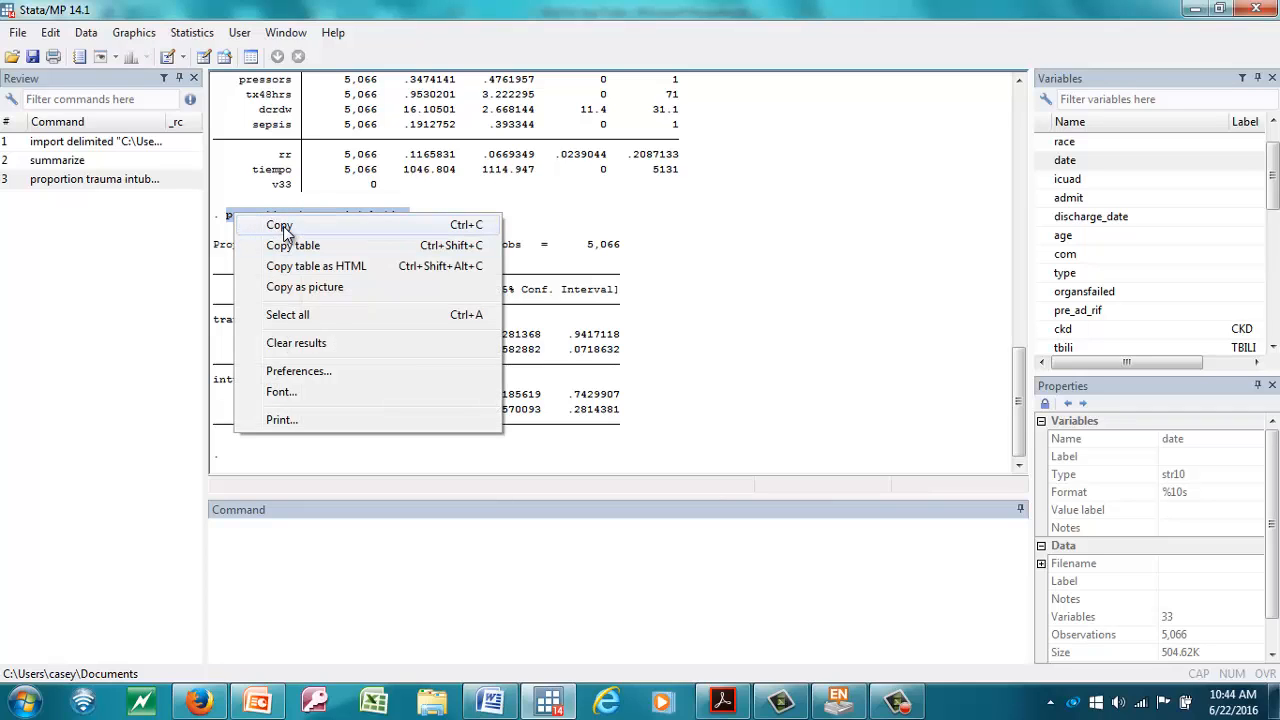
left_click(280, 226)
left_click(333, 571)
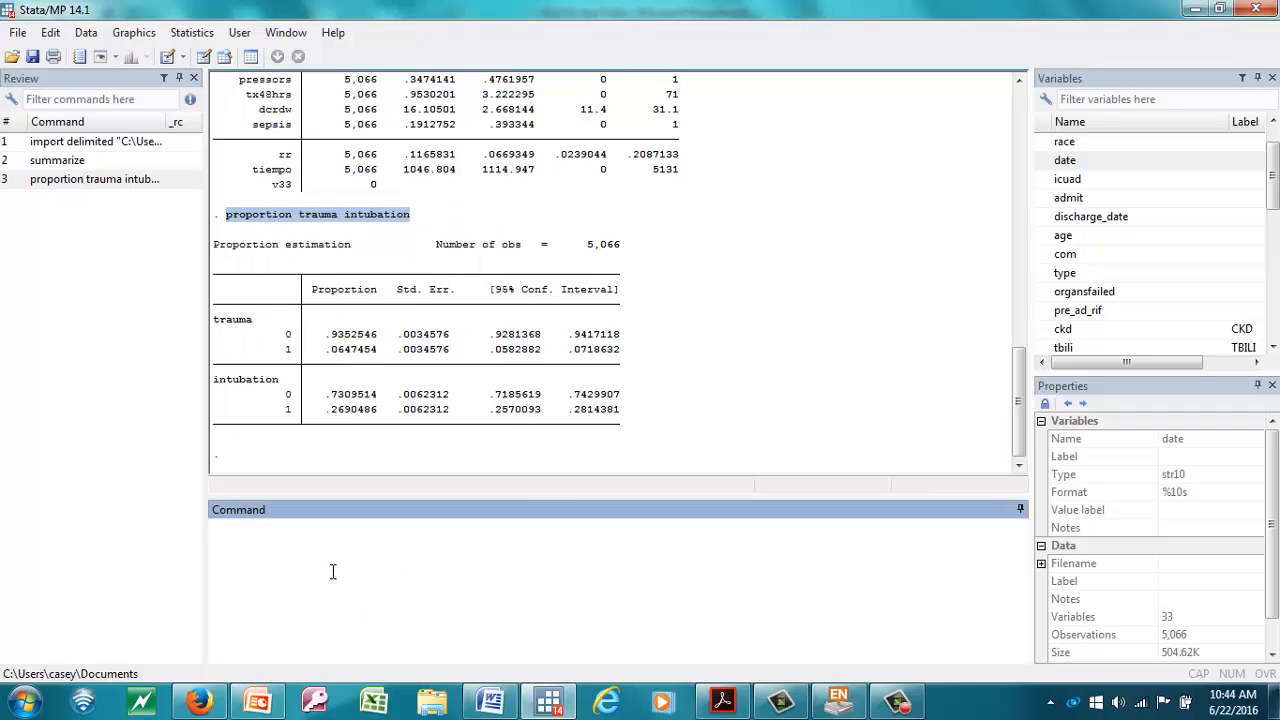
key("ctrl+v")
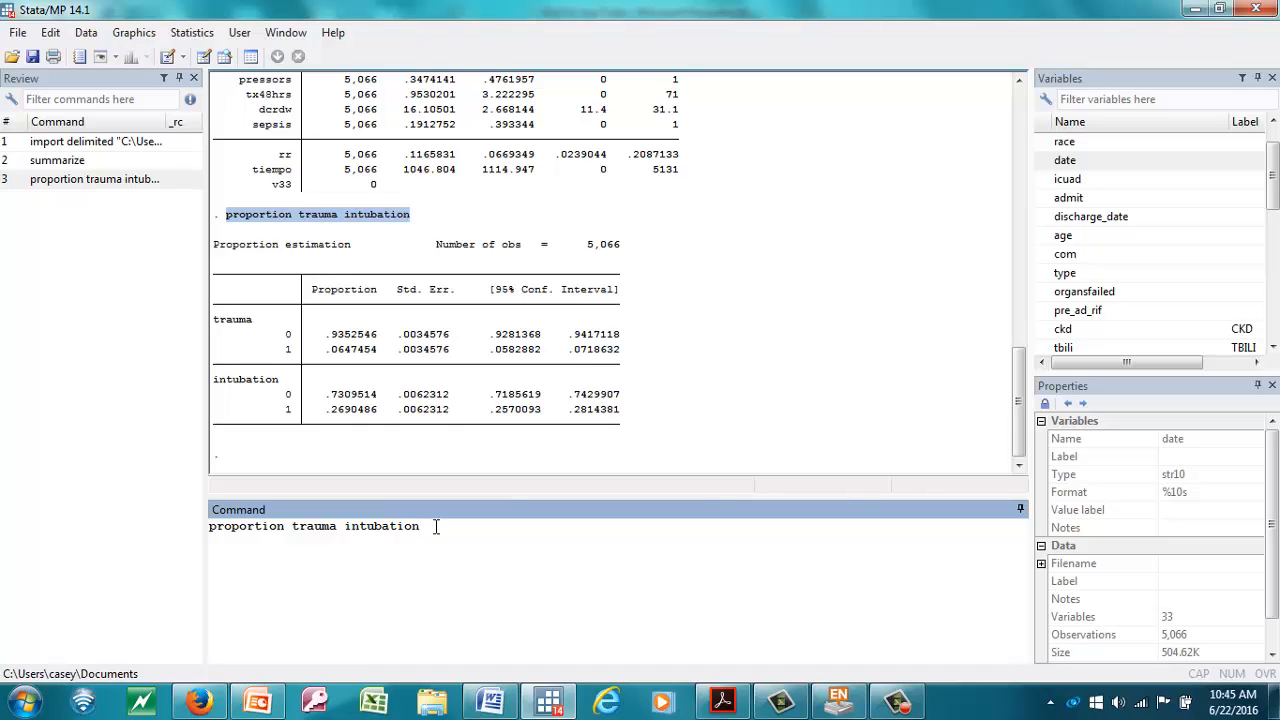
- Run the pasted proportion command for trauma and intubation
key("Return")
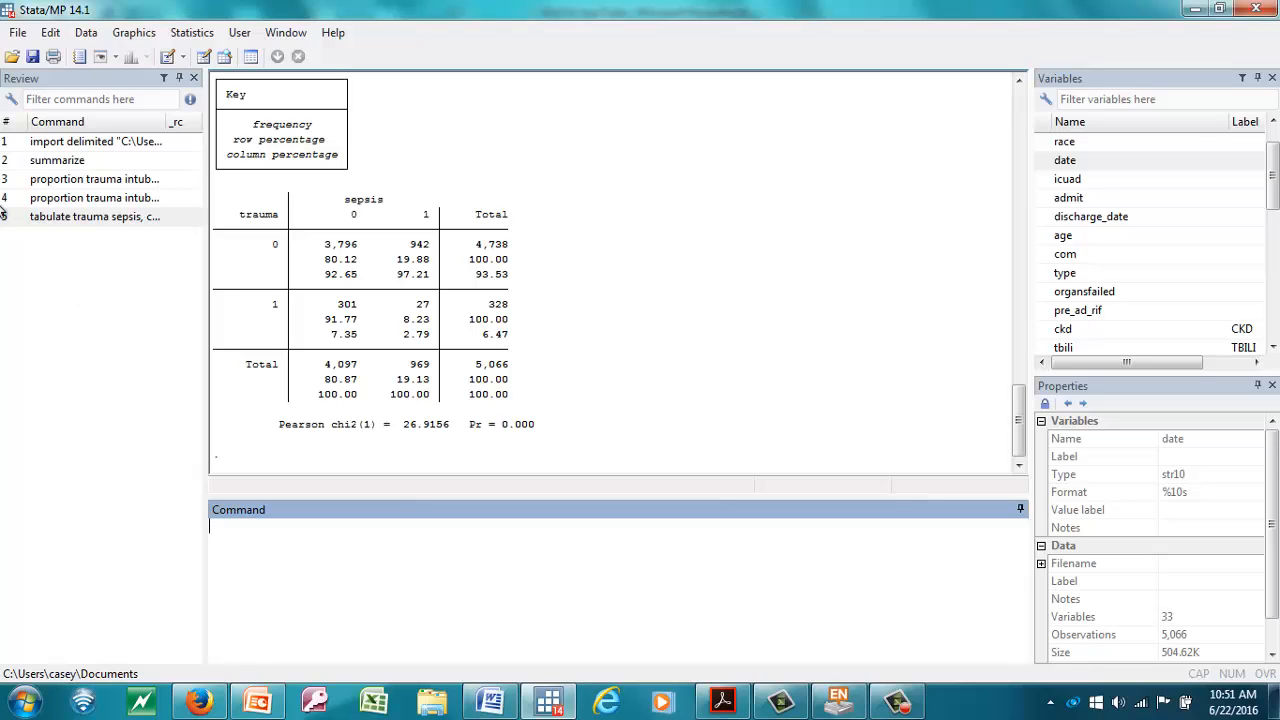
- Create a histogram of meldd0 as continuous data with percent on the y axis, inspect it enlarged and close the graph
left_click(135, 33)
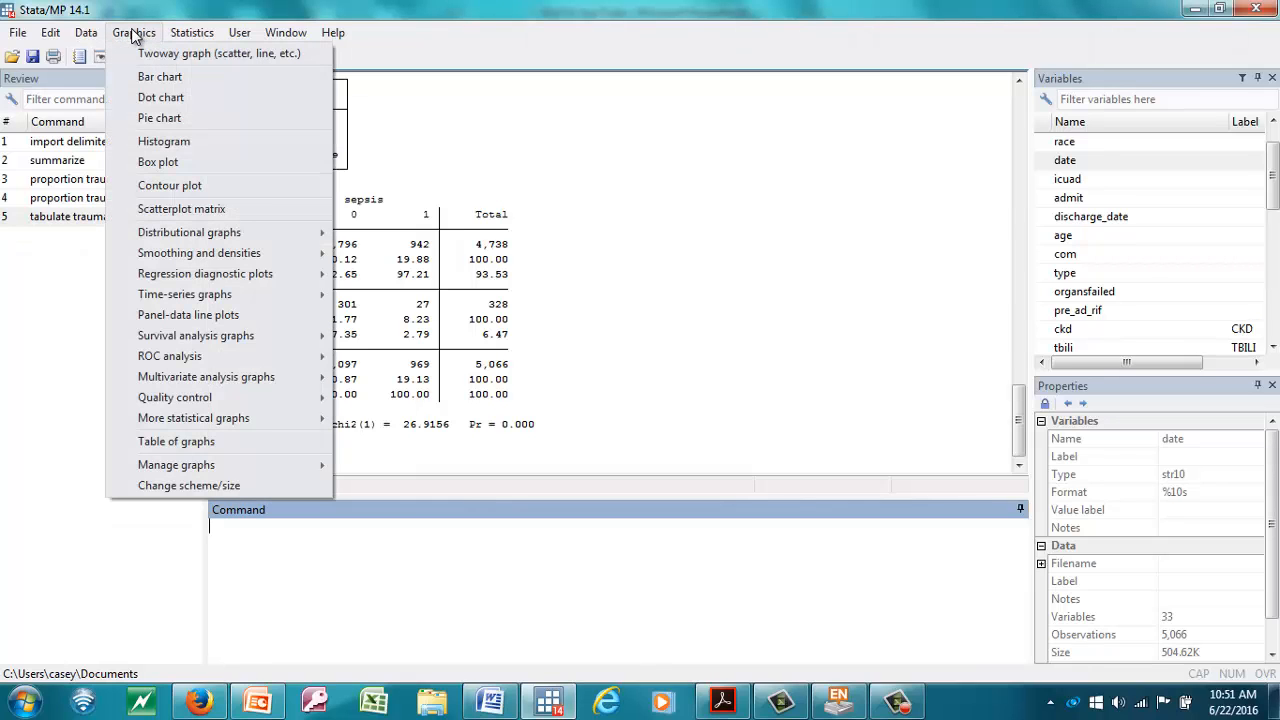
left_click(176, 143)
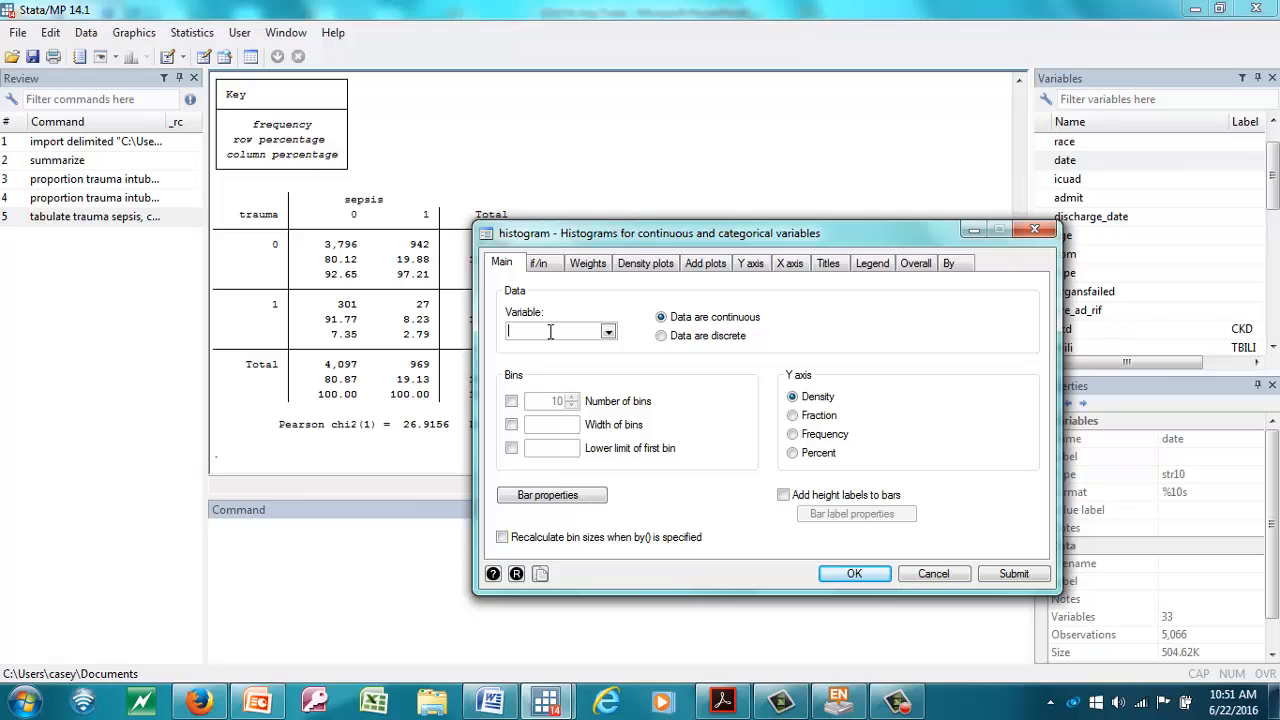
type("meldd0")
left_click(608, 332)
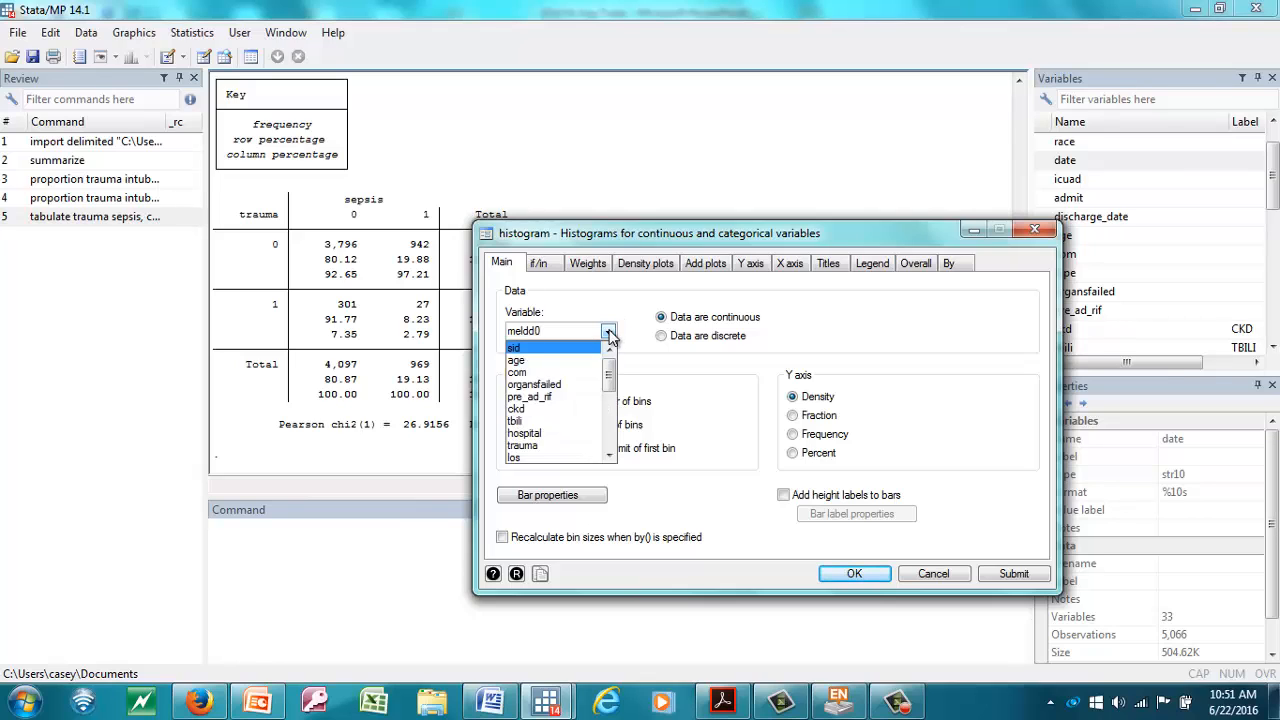
left_click_drag(608, 366, 608, 388)
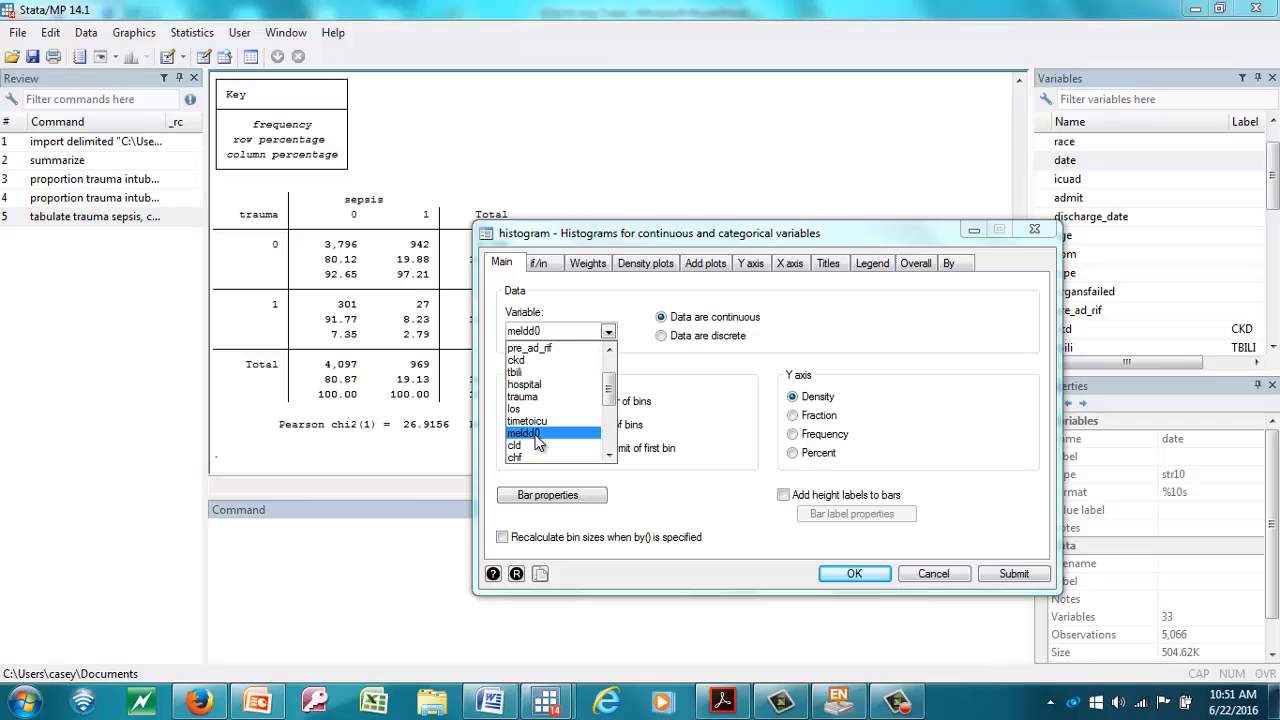
left_click(812, 318)
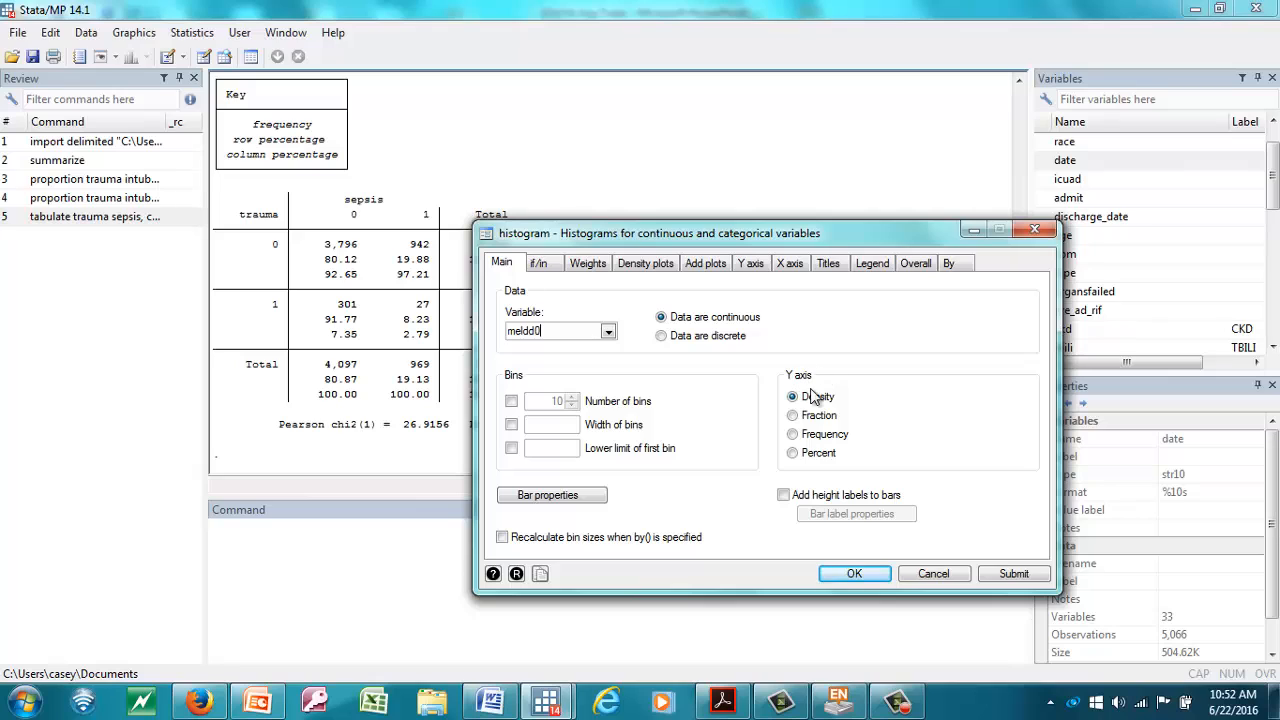
left_click(792, 453)
left_click(855, 574)
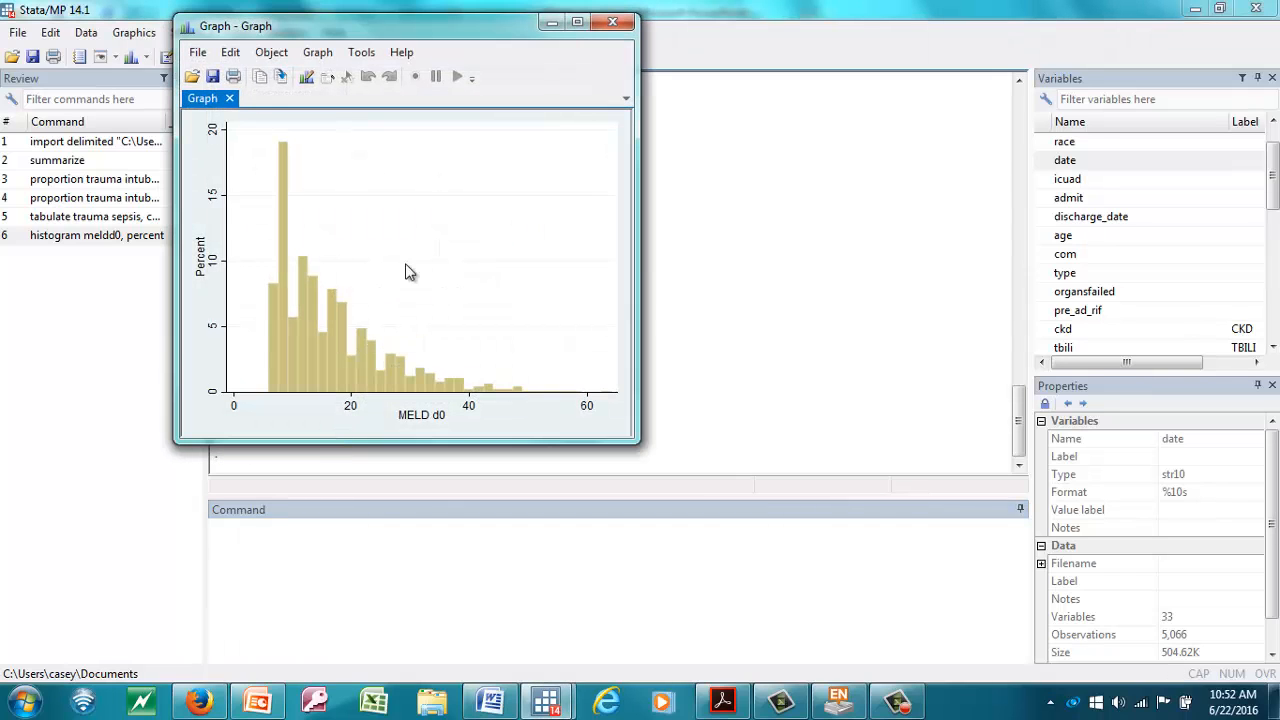
left_click(578, 23)
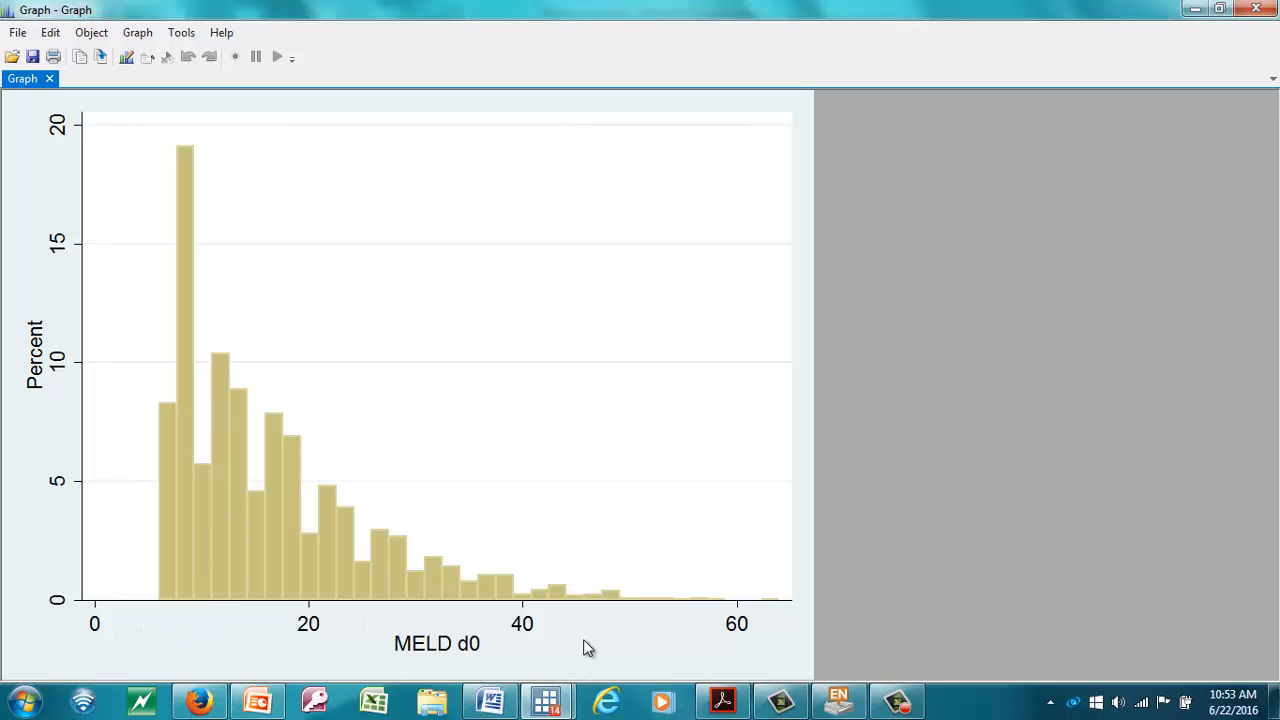
left_click(1256, 12)
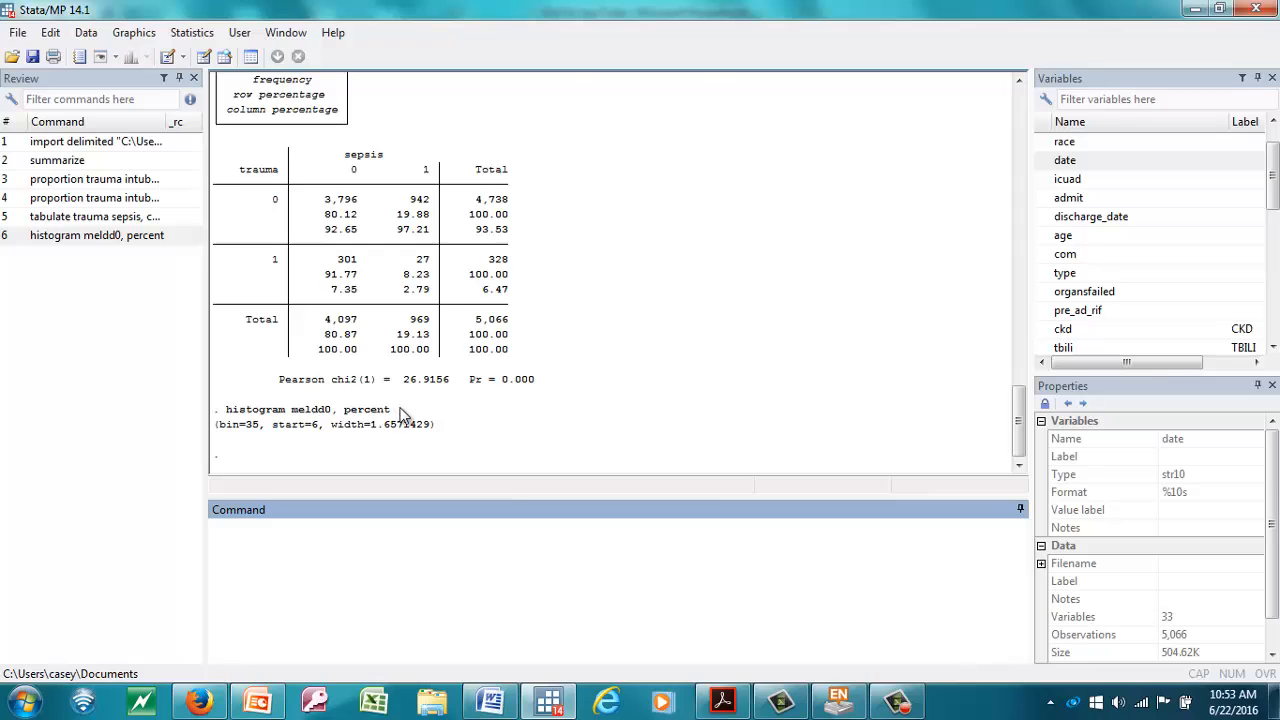
- Reuse the histogram command with the option percent replaced by normal, run it, then inspect the enlarged graph and close it
left_click_drag(400, 412, 228, 414)
key("ctrl+c")
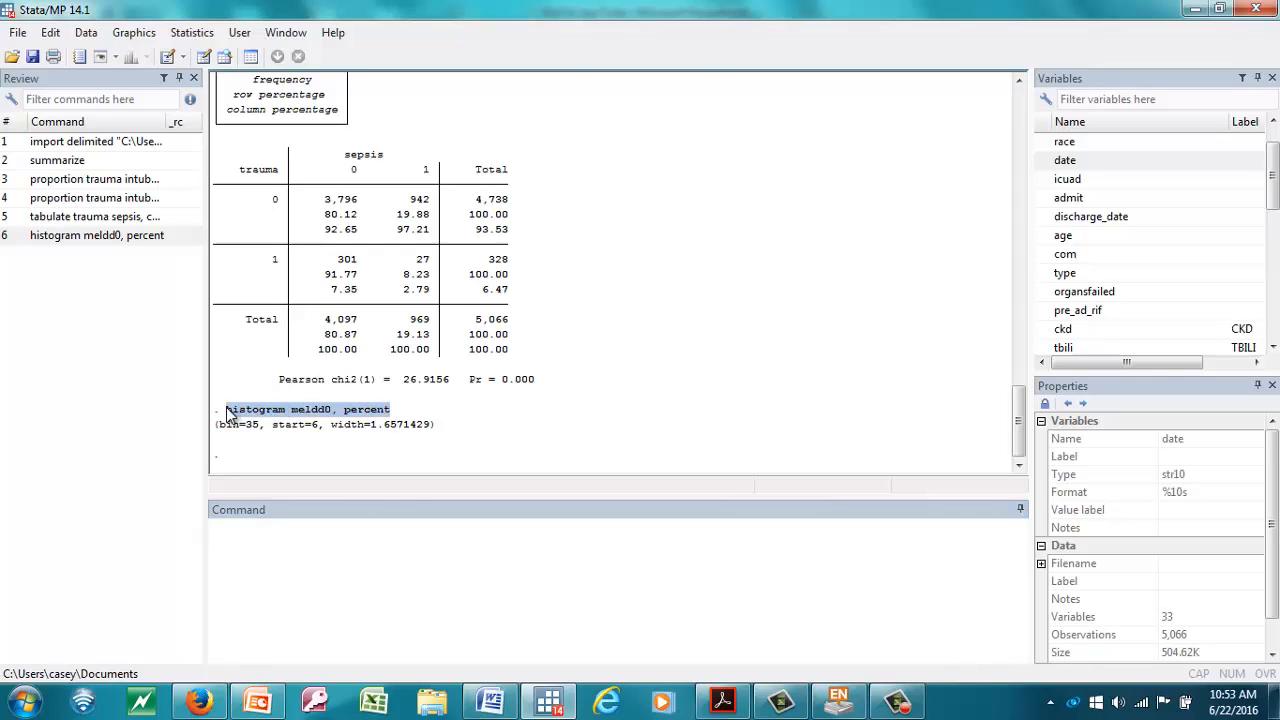
left_click(249, 534)
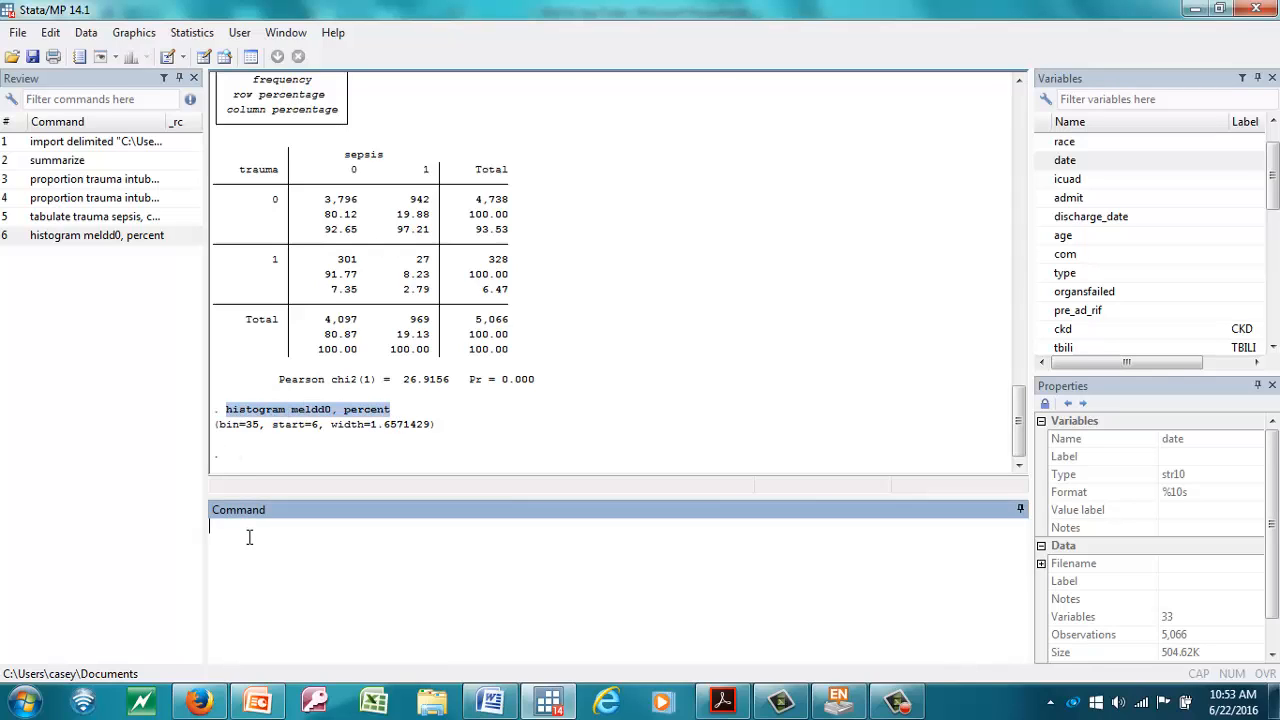
key("ctrl+v")
left_click_drag(406, 526, 344, 532)
type("normal")
key("Return")
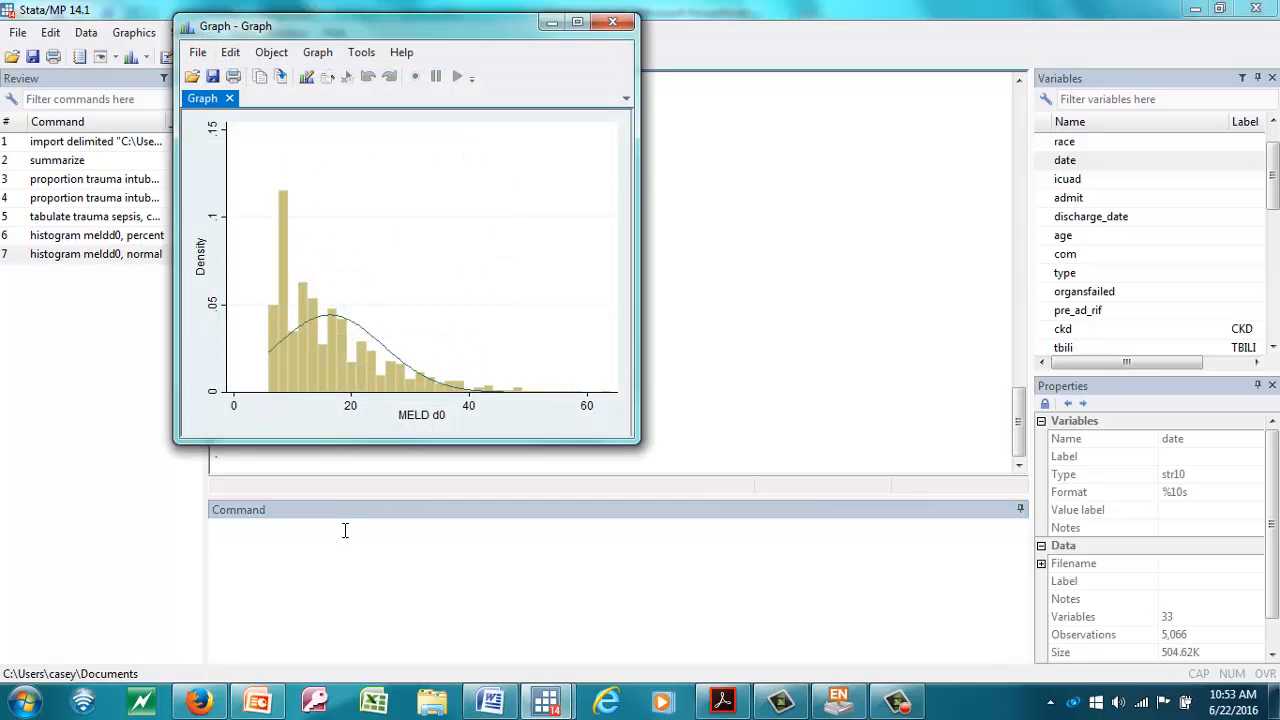
left_click(577, 21)
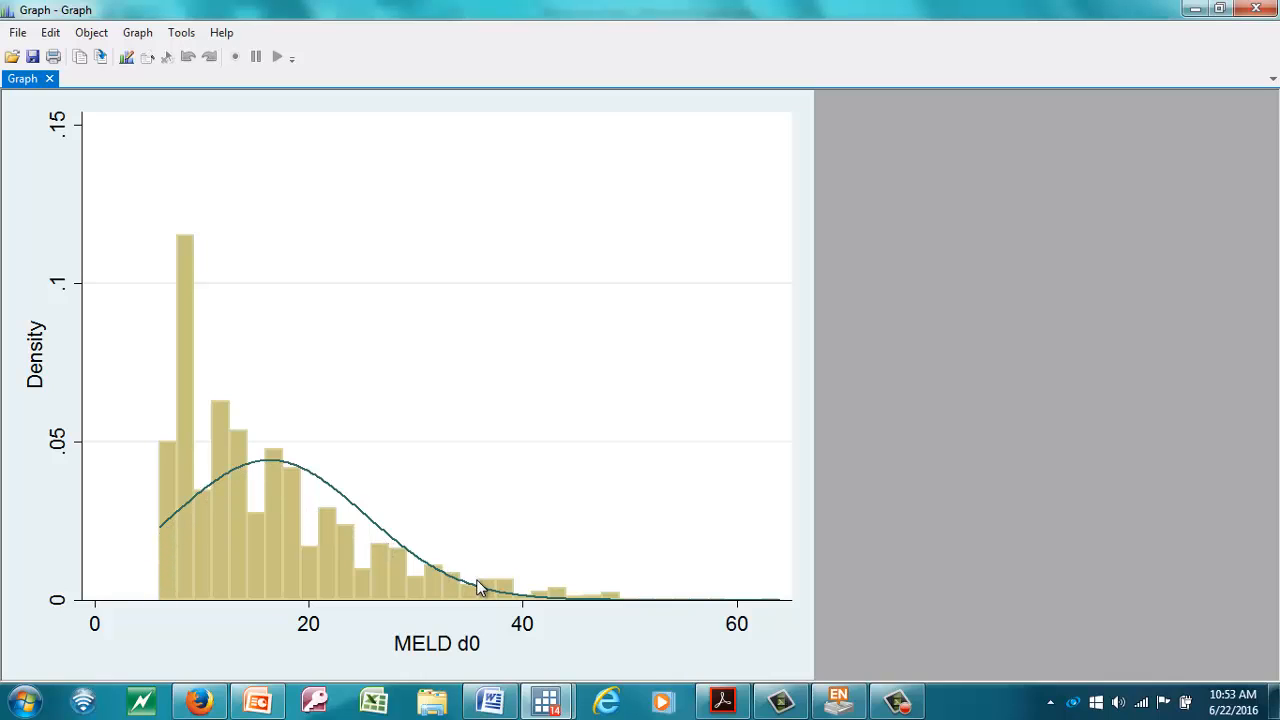
left_click(1257, 10)
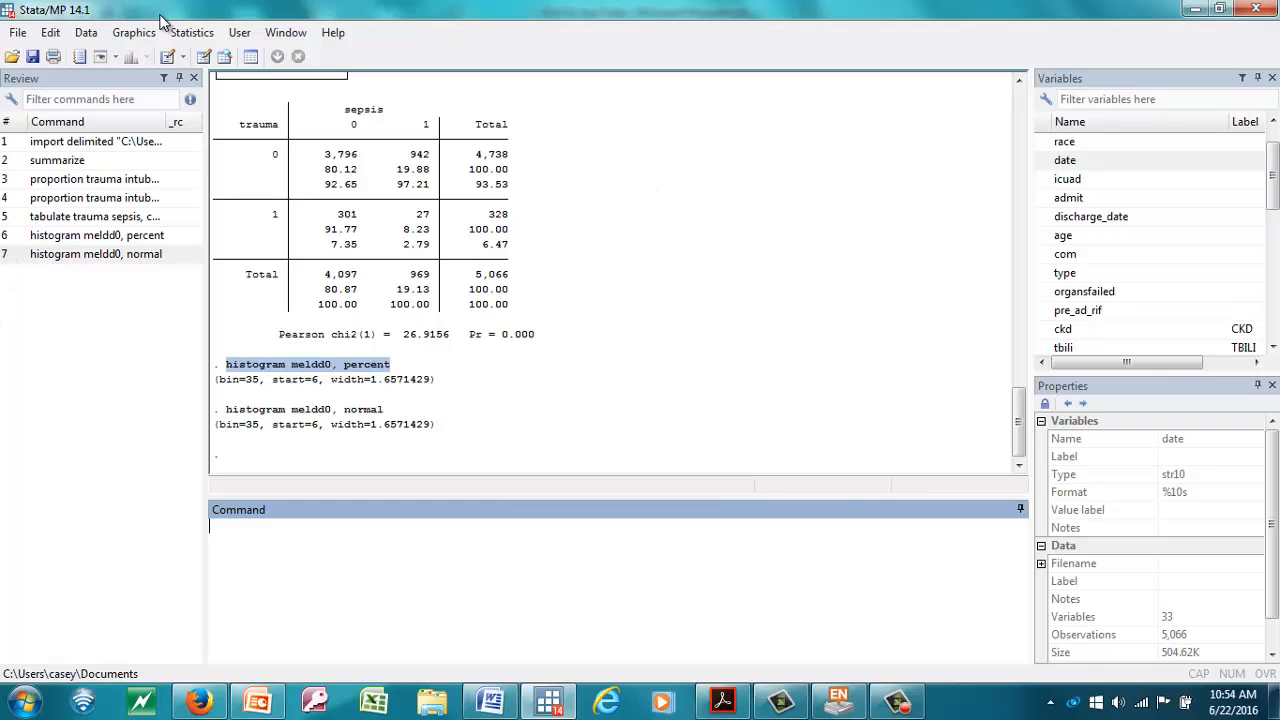
- Produce summary statistics for meldd0 with the standard display through the summarize dialog
left_click(191, 37)
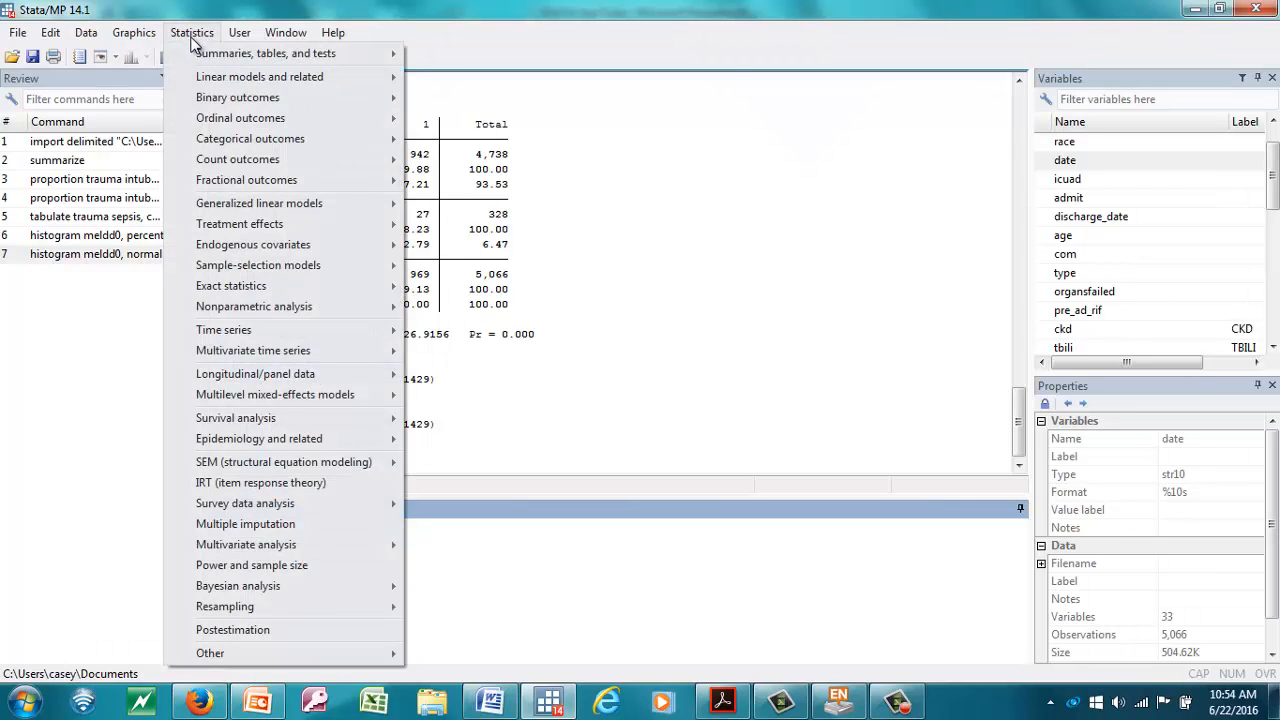
mouse_move(207, 58)
mouse_move(472, 60)
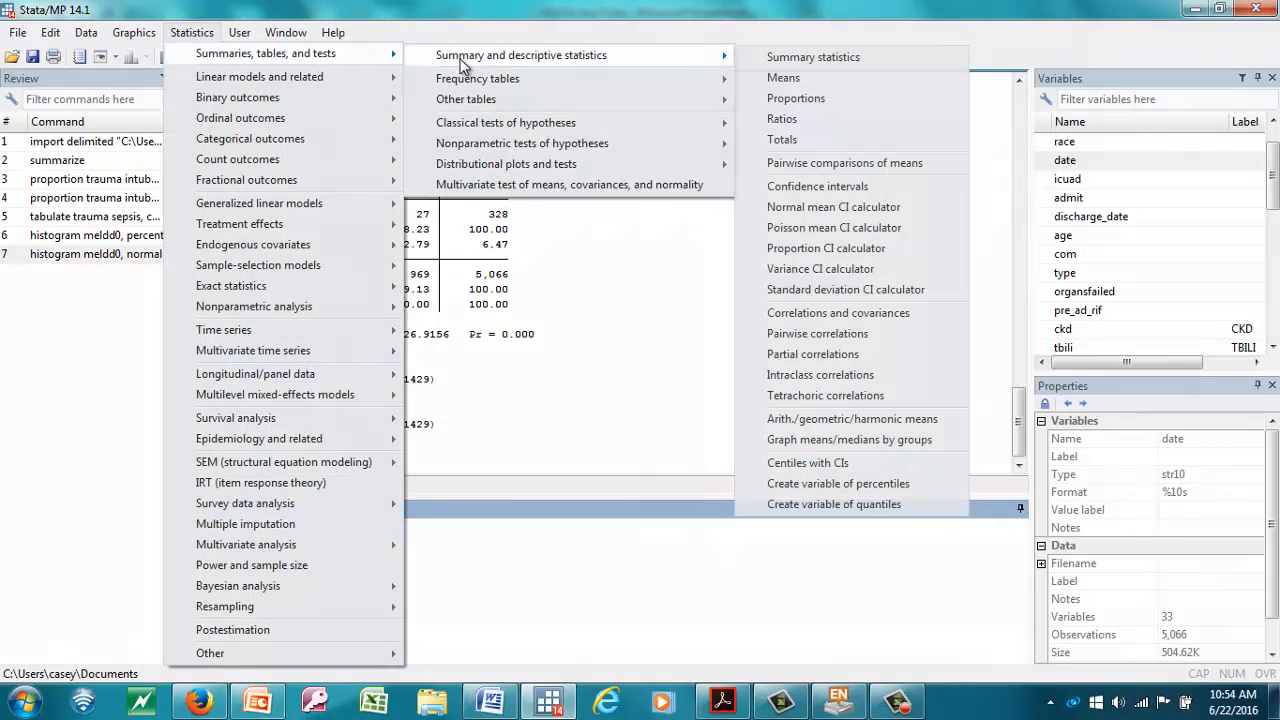
left_click(798, 58)
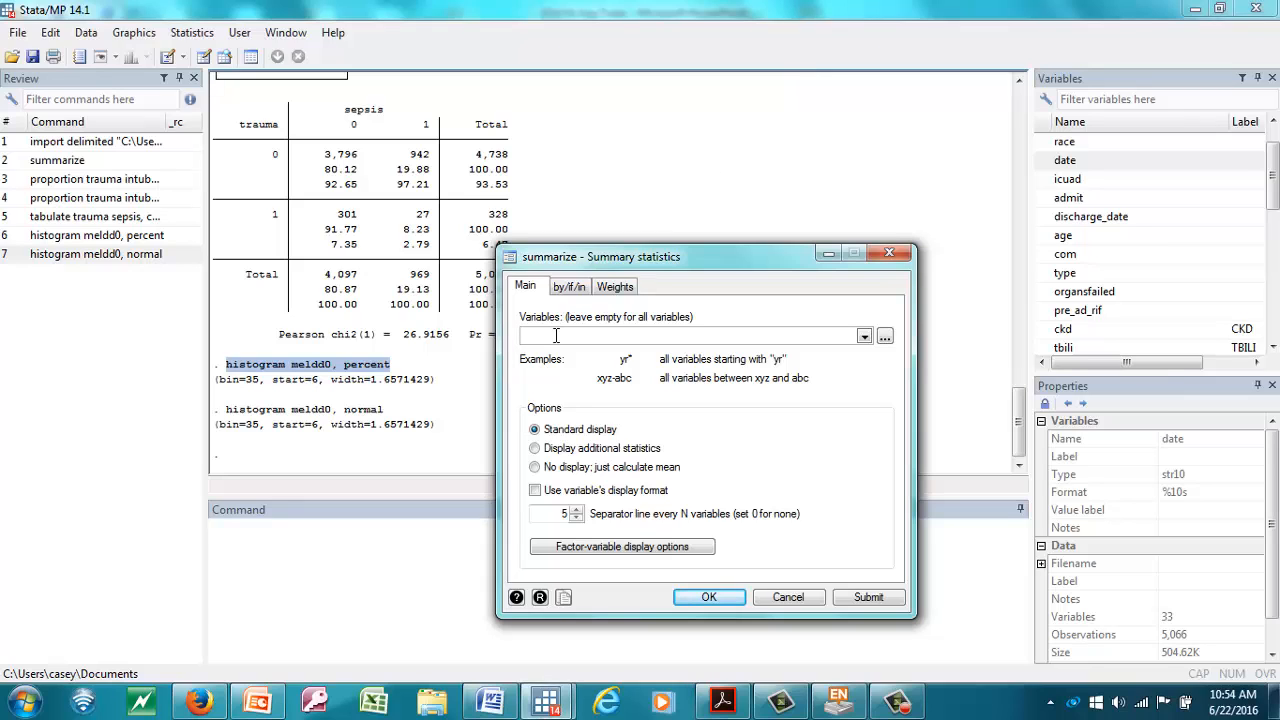
left_click(864, 336)
left_click_drag(866, 386, 865, 398)
left_click(801, 450)
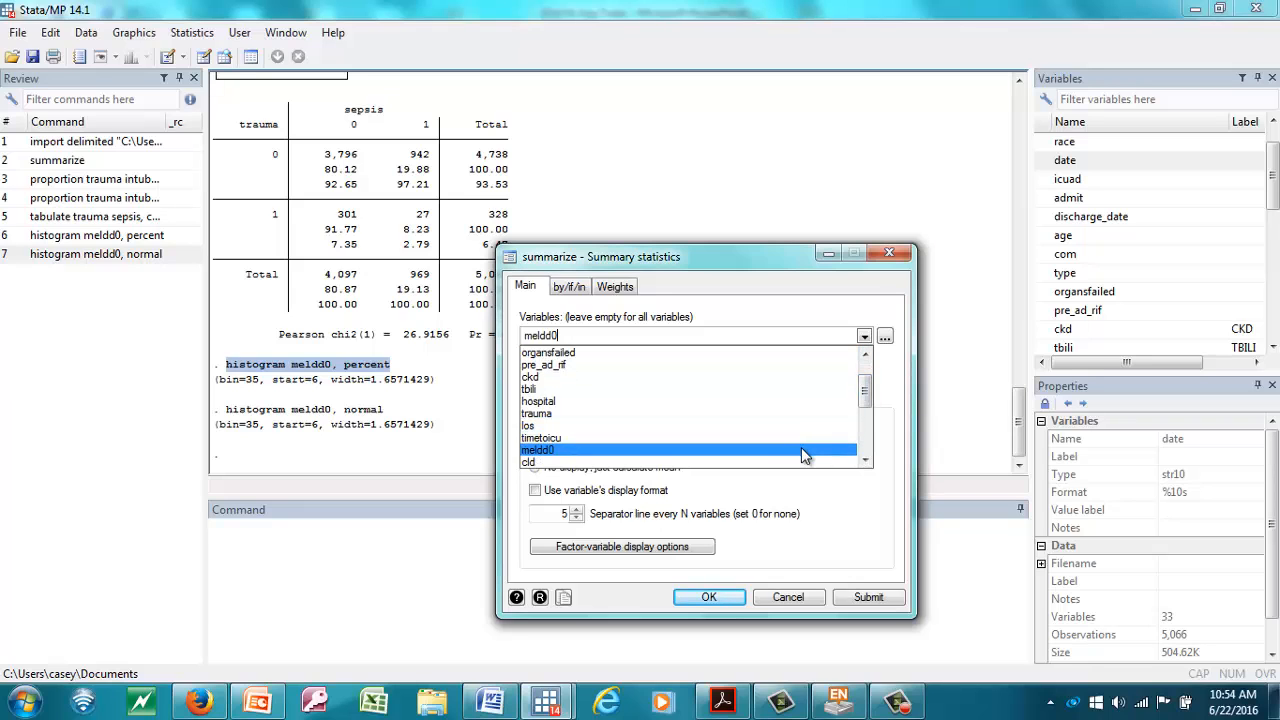
left_click(727, 335)
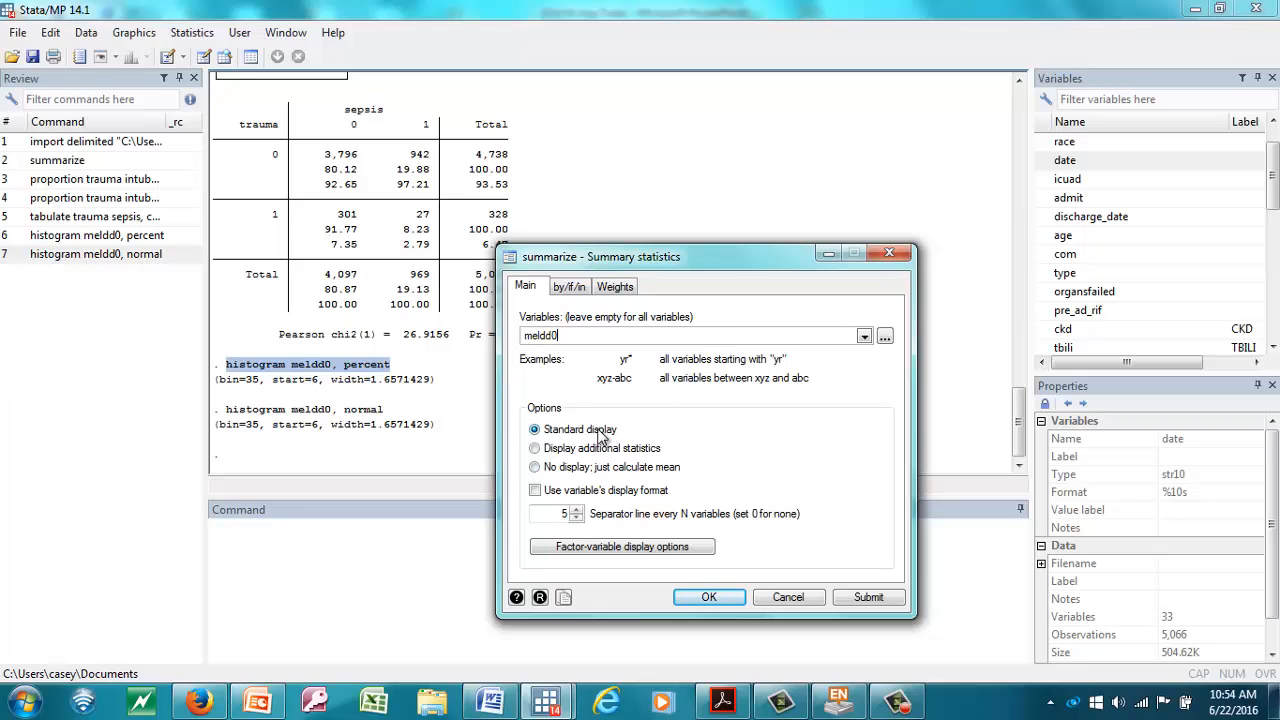
left_click(708, 596)
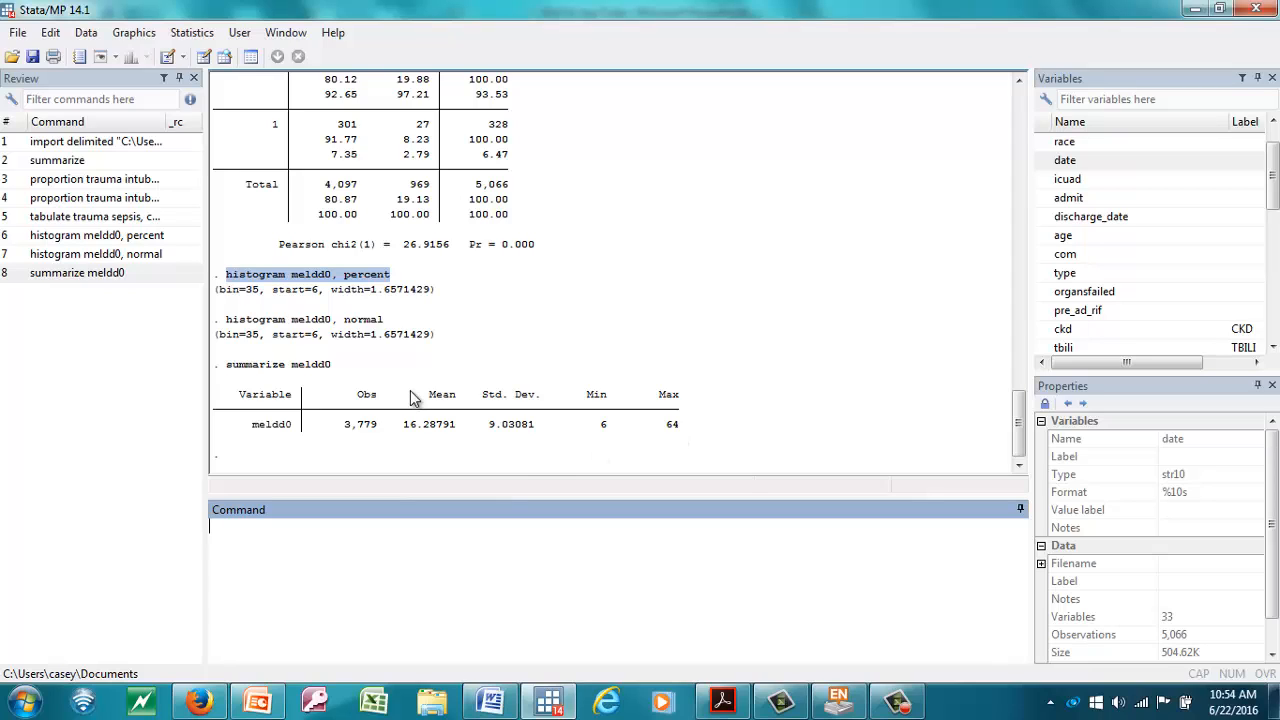
- Produce summary statistics for meldd0 again with the option to display additional statistics
left_click(192, 33)
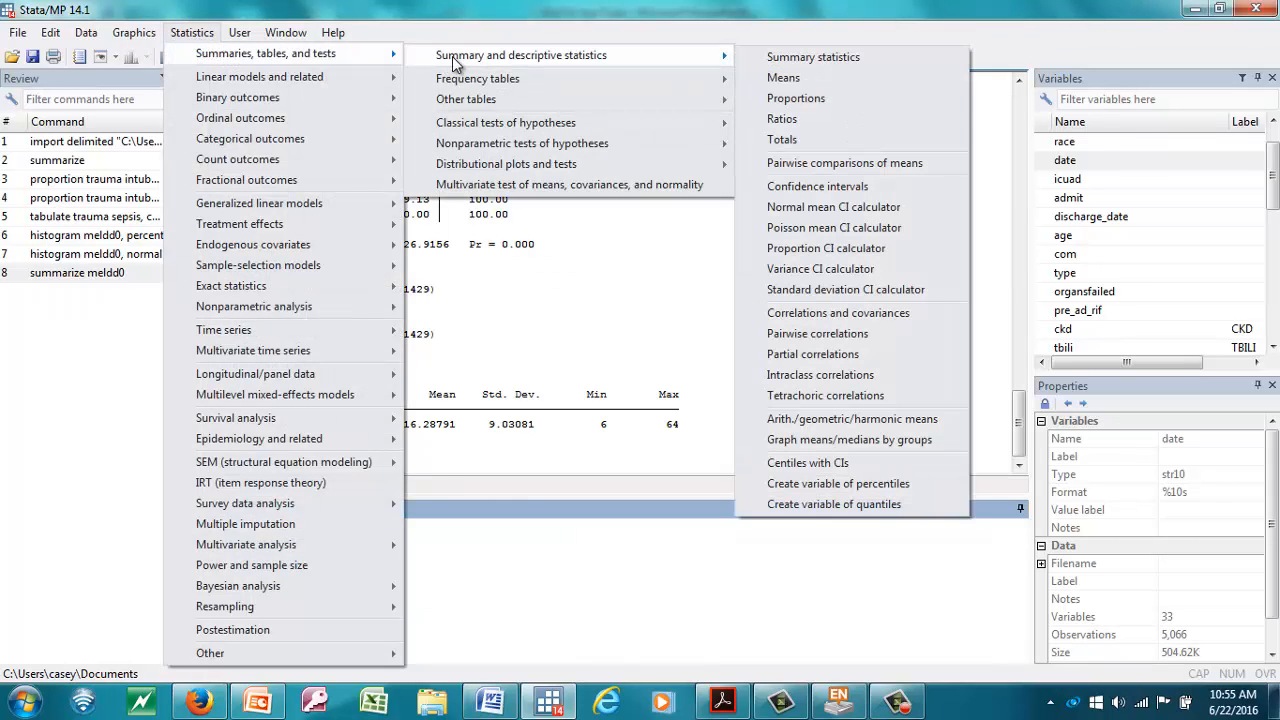
left_click(800, 58)
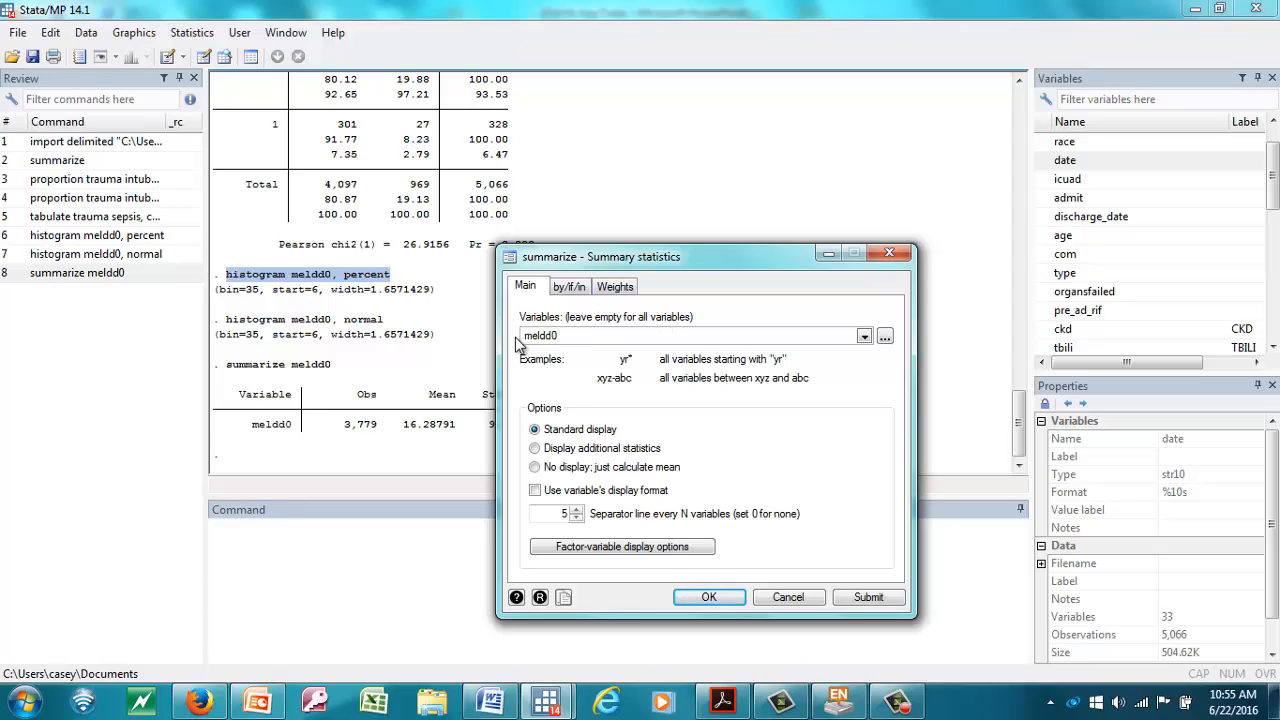
left_click(536, 450)
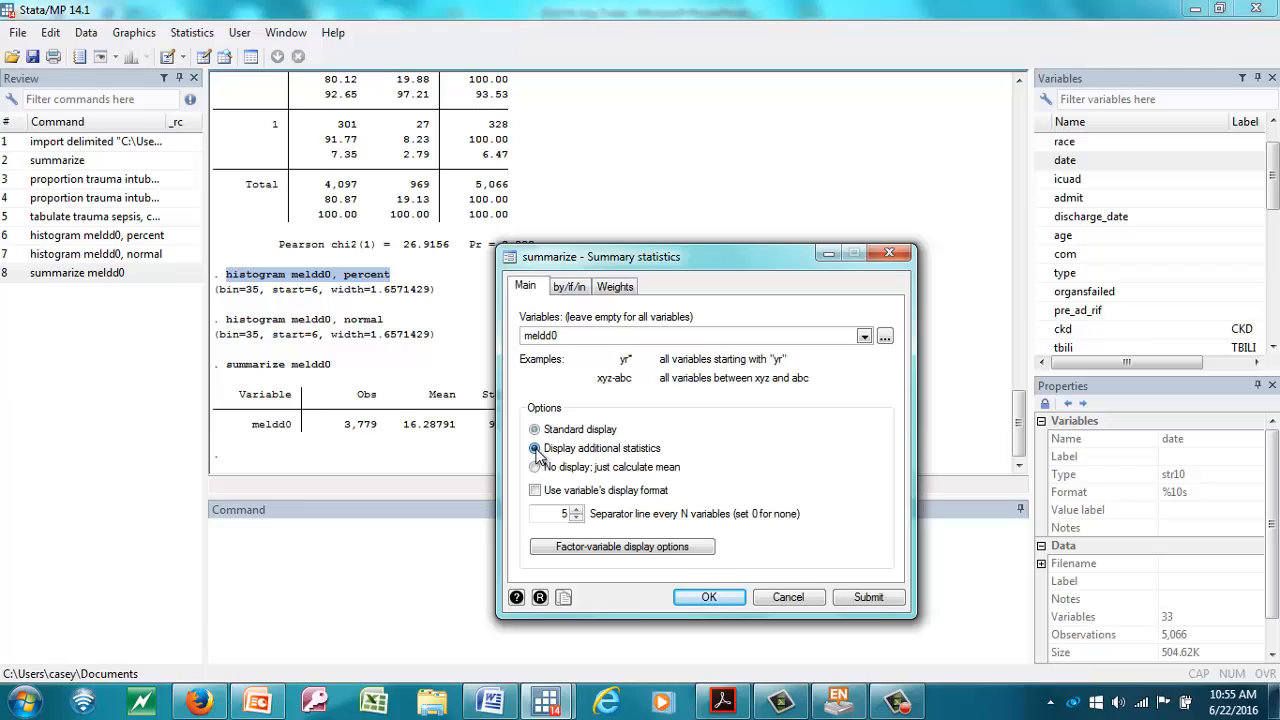
left_click(724, 597)
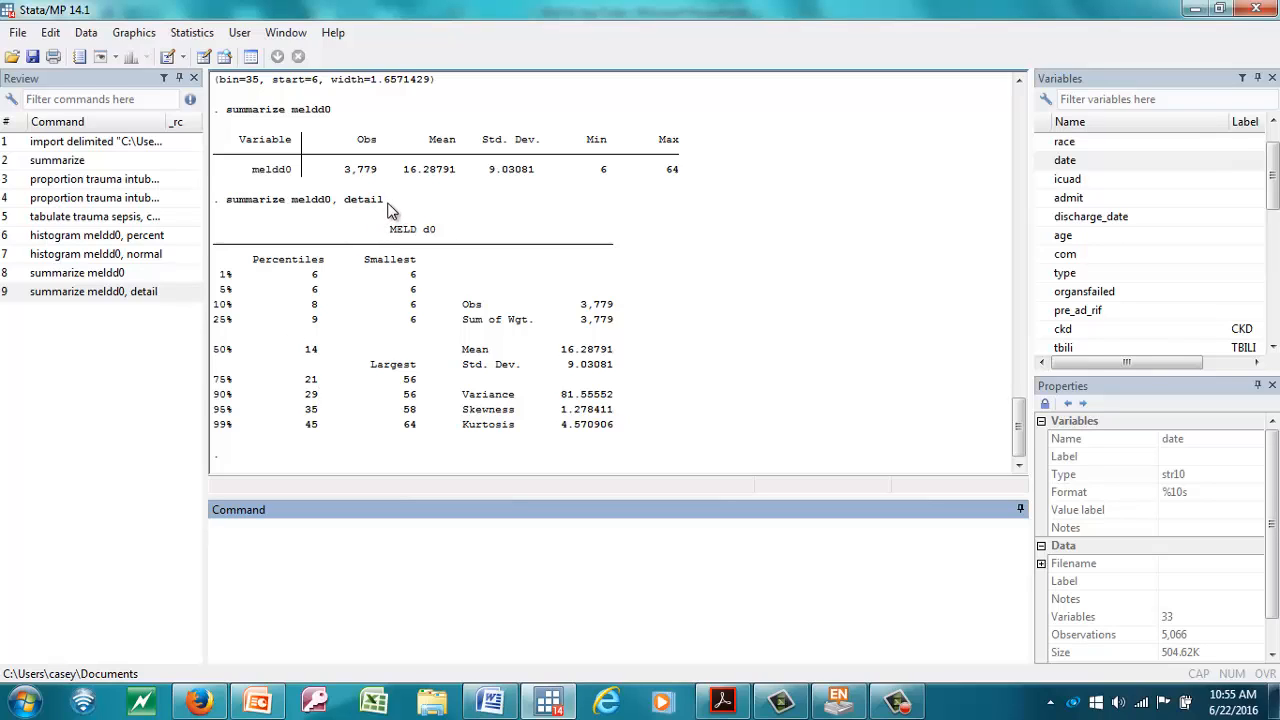
- Copy the command "summarize meldd0, detail" from the results into the command entry area and run it
left_click_drag(398, 201, 231, 203)
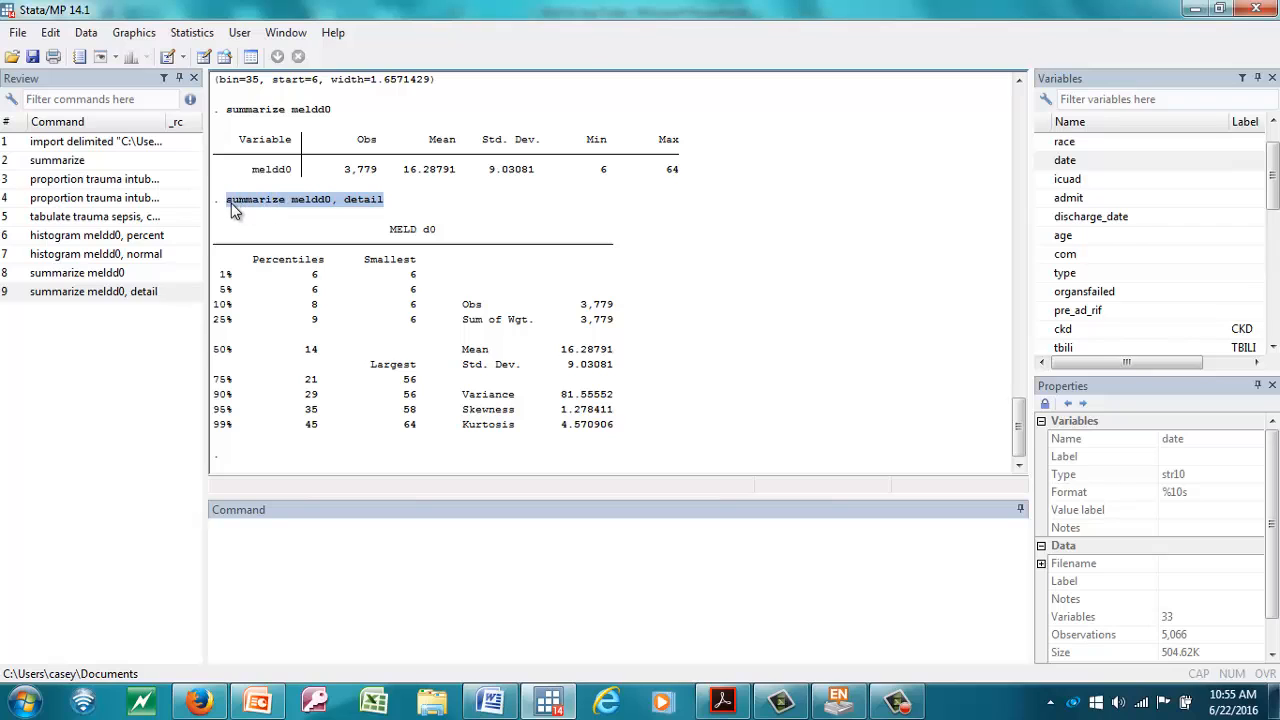
right_click(237, 205)
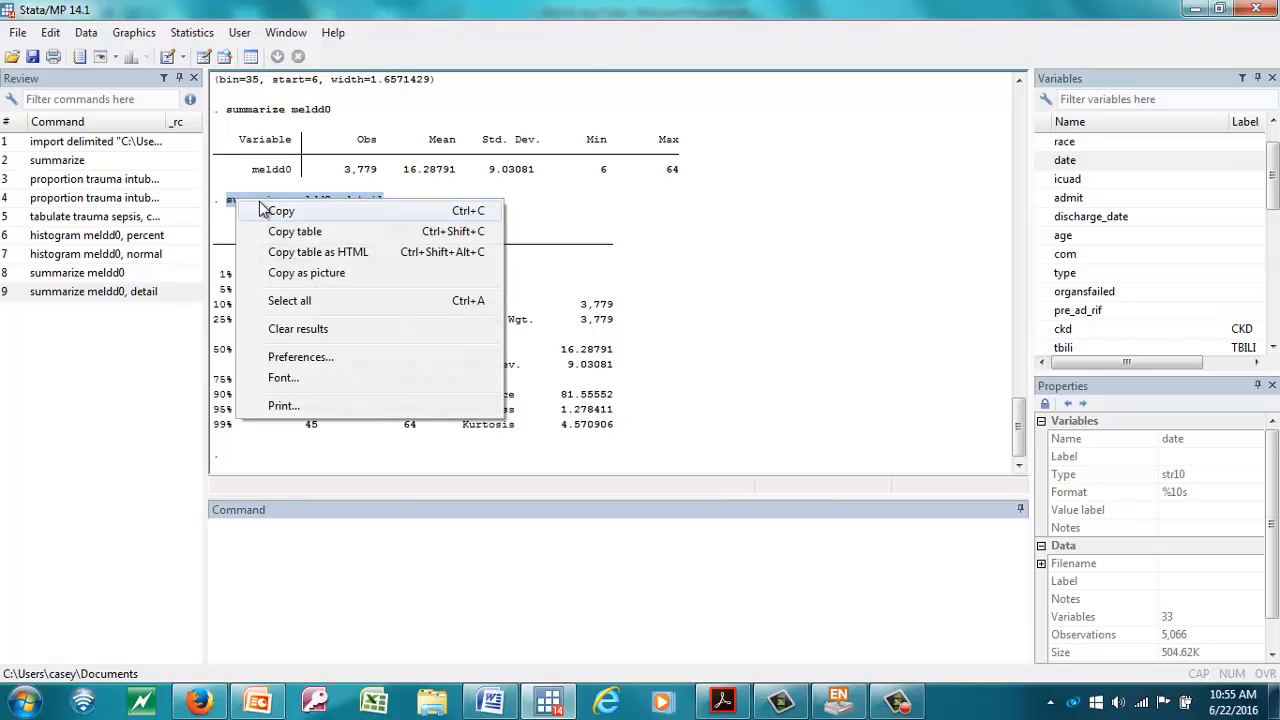
left_click(262, 210)
left_click(271, 551)
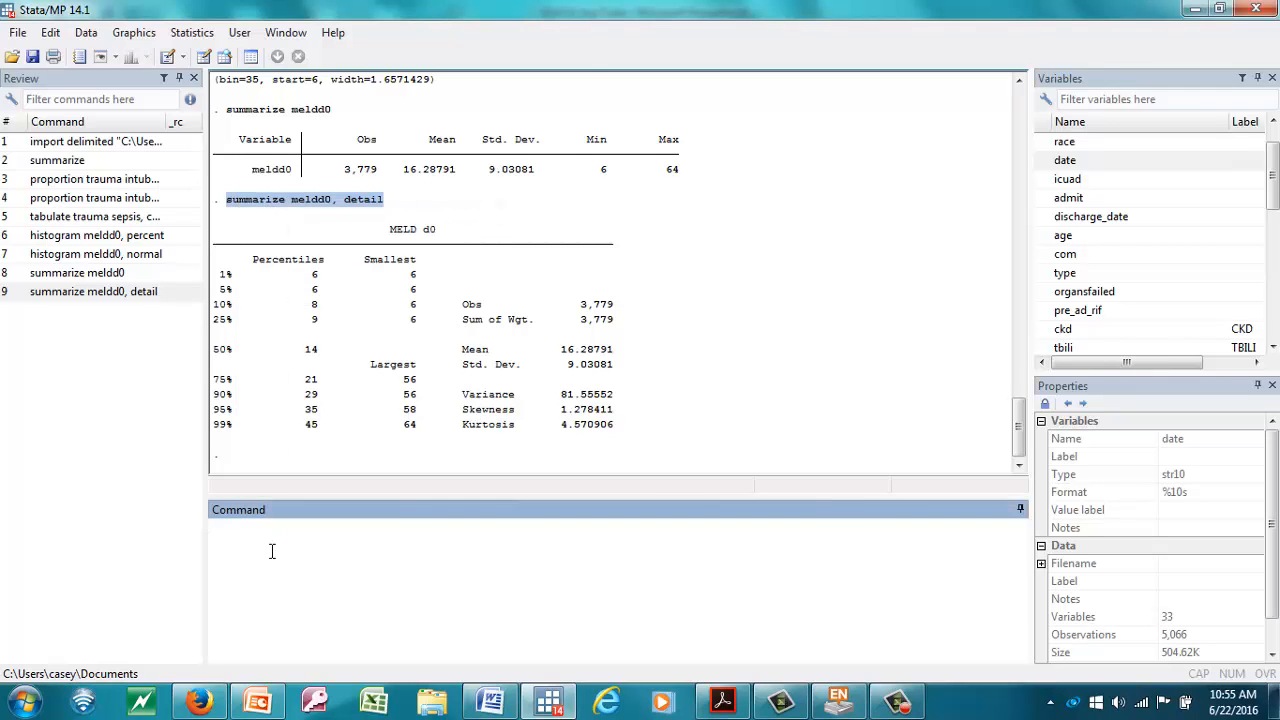
key("ctrl+v")
key("Return")
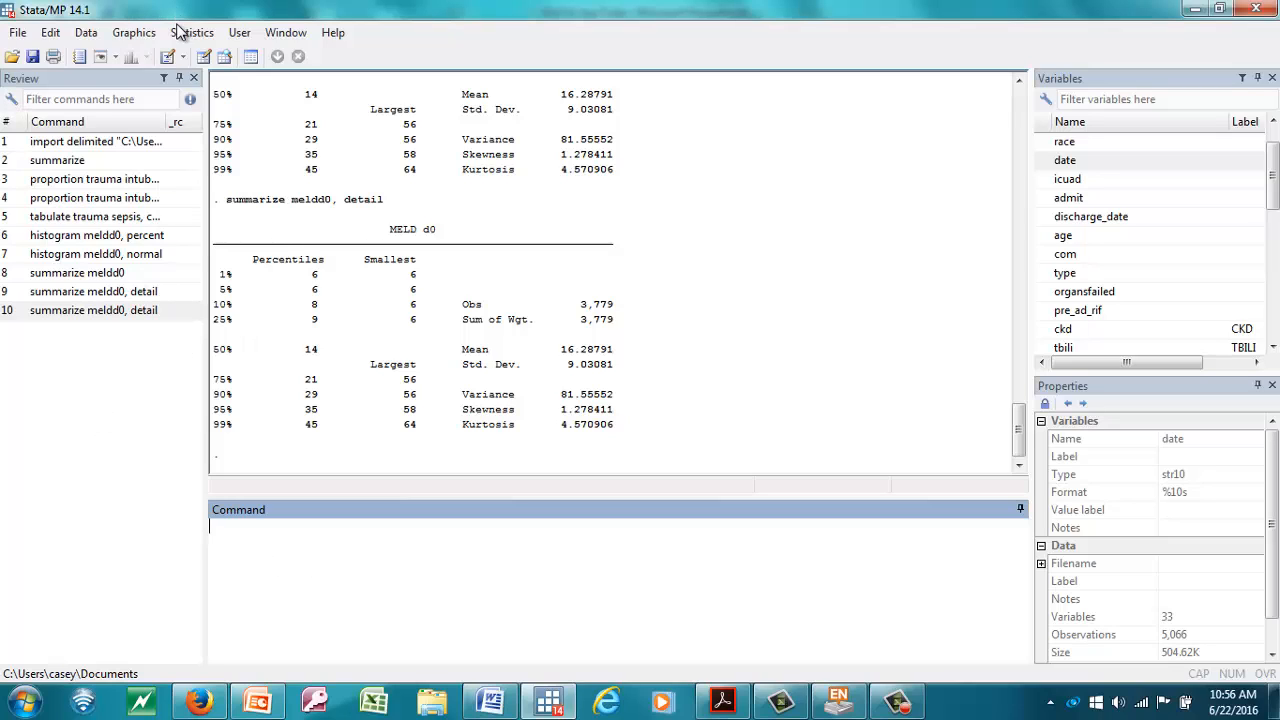
- Create a vertical box plot of the variable meldd0
left_click(86, 36)
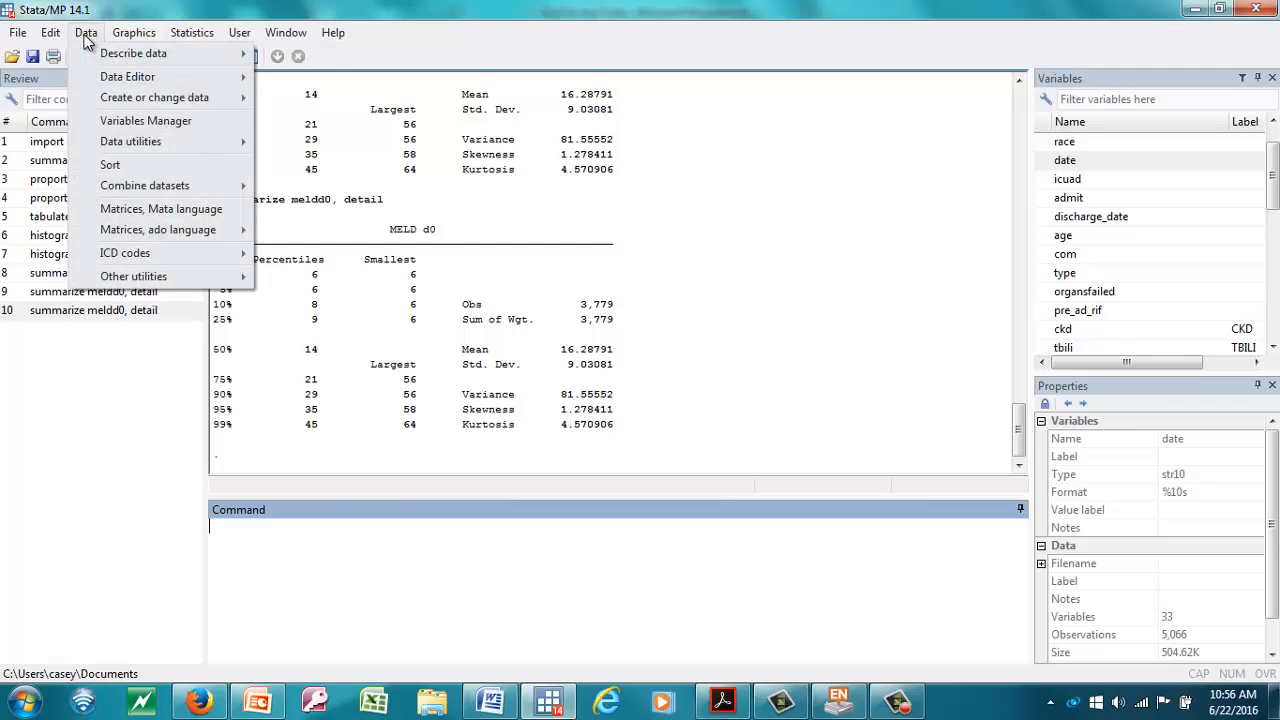
mouse_move(130, 28)
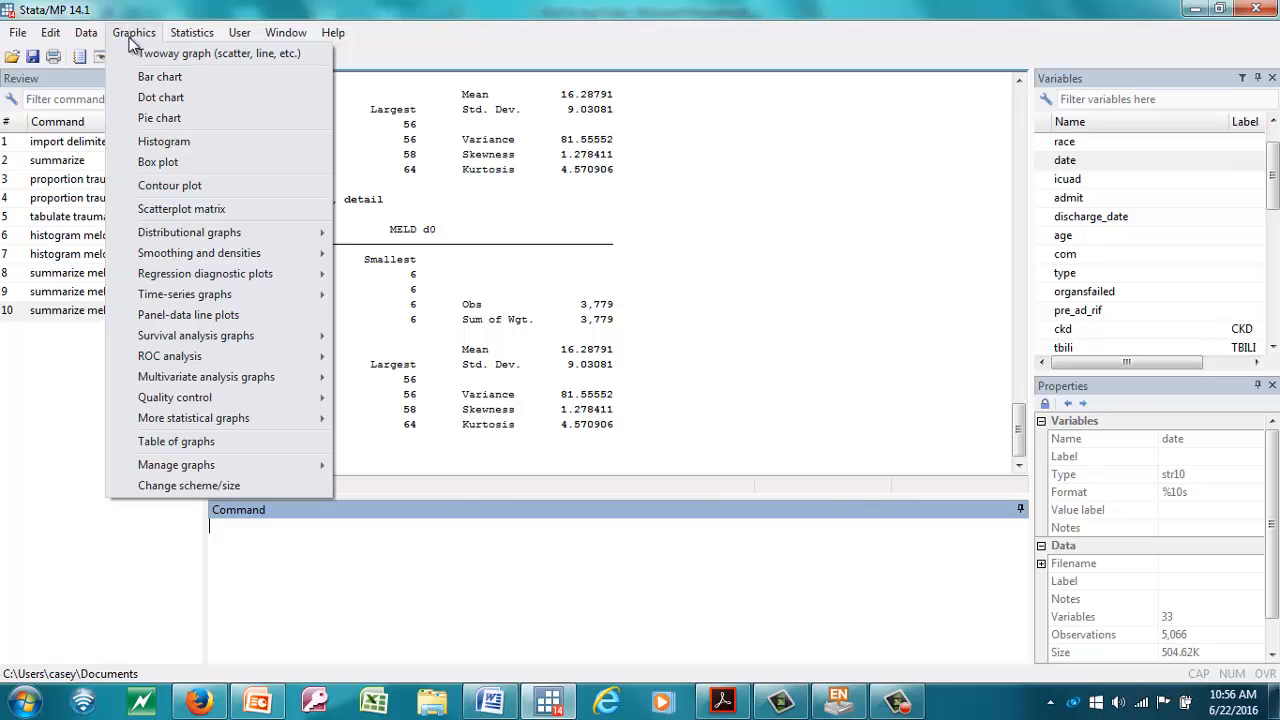
left_click(165, 165)
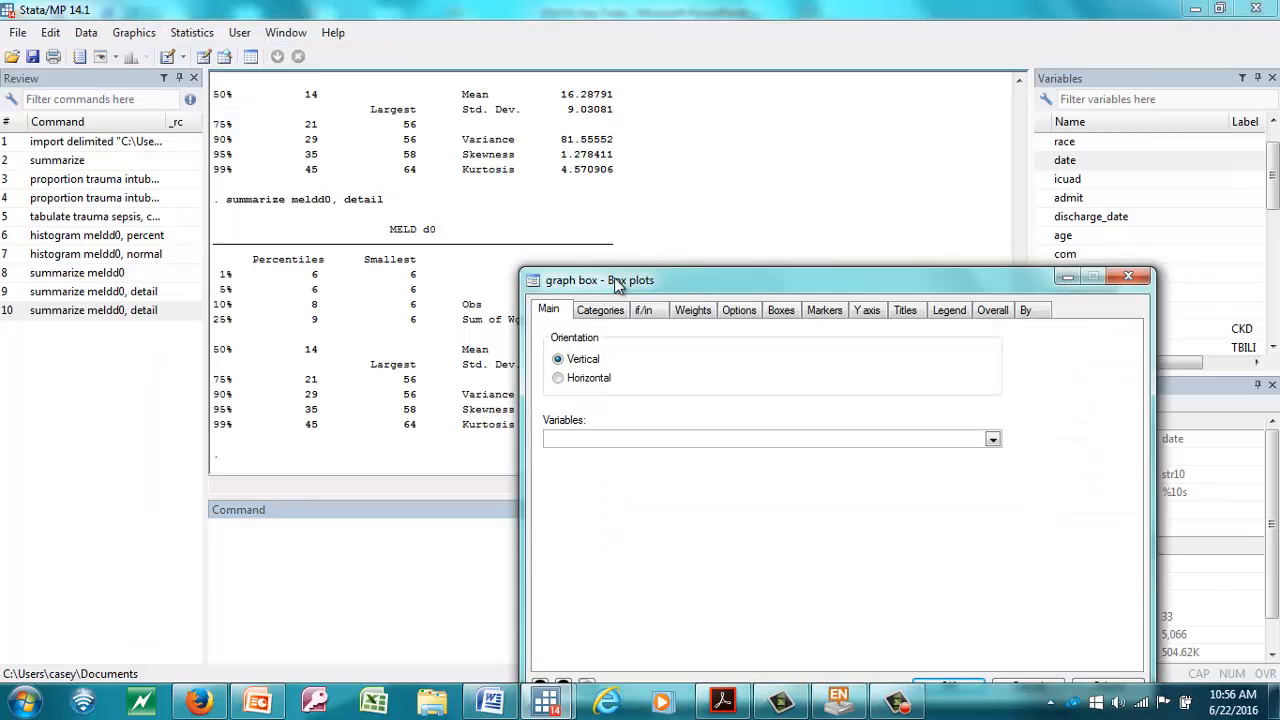
left_click_drag(618, 281, 471, 69)
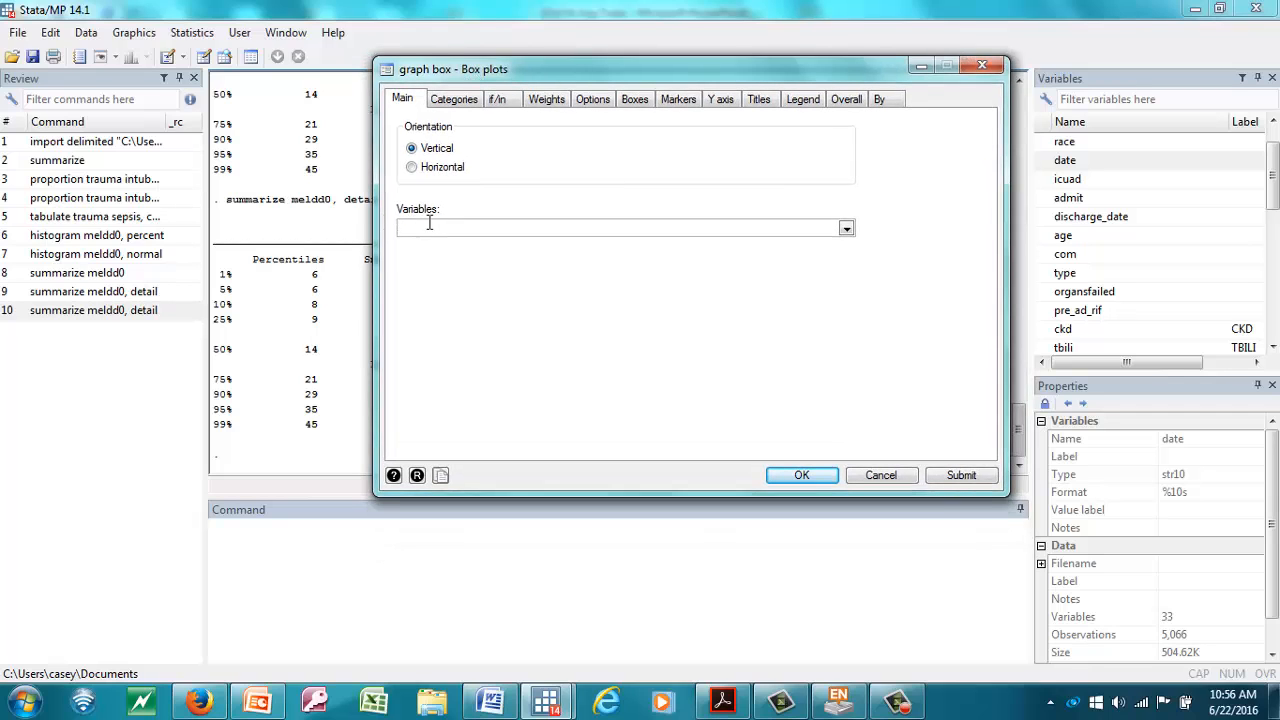
left_click(847, 229)
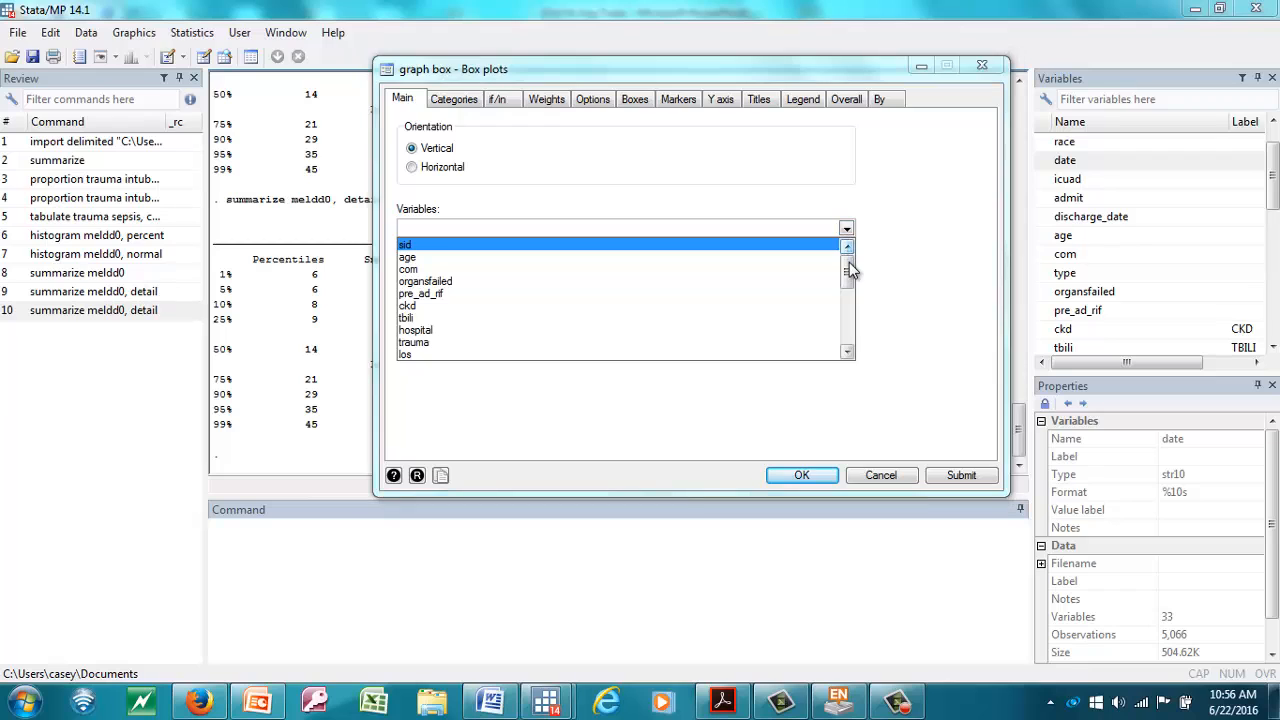
left_click_drag(849, 262, 848, 292)
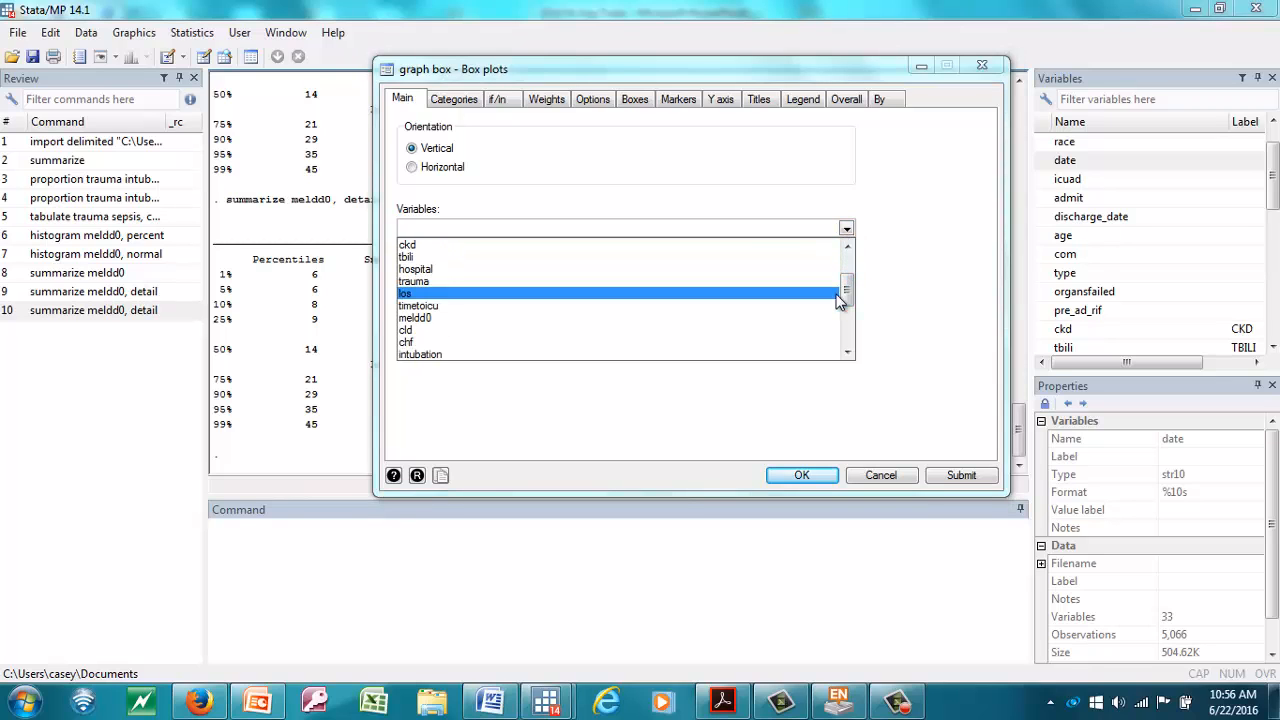
left_click(828, 317)
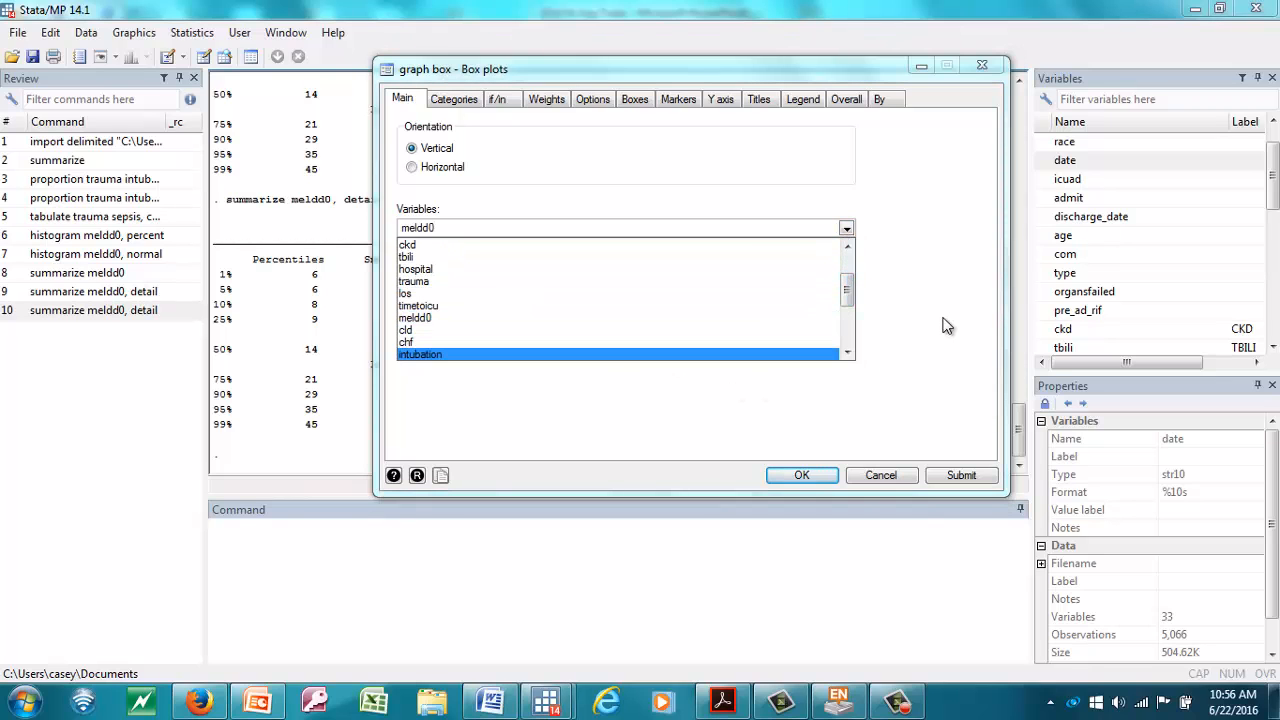
left_click(950, 231)
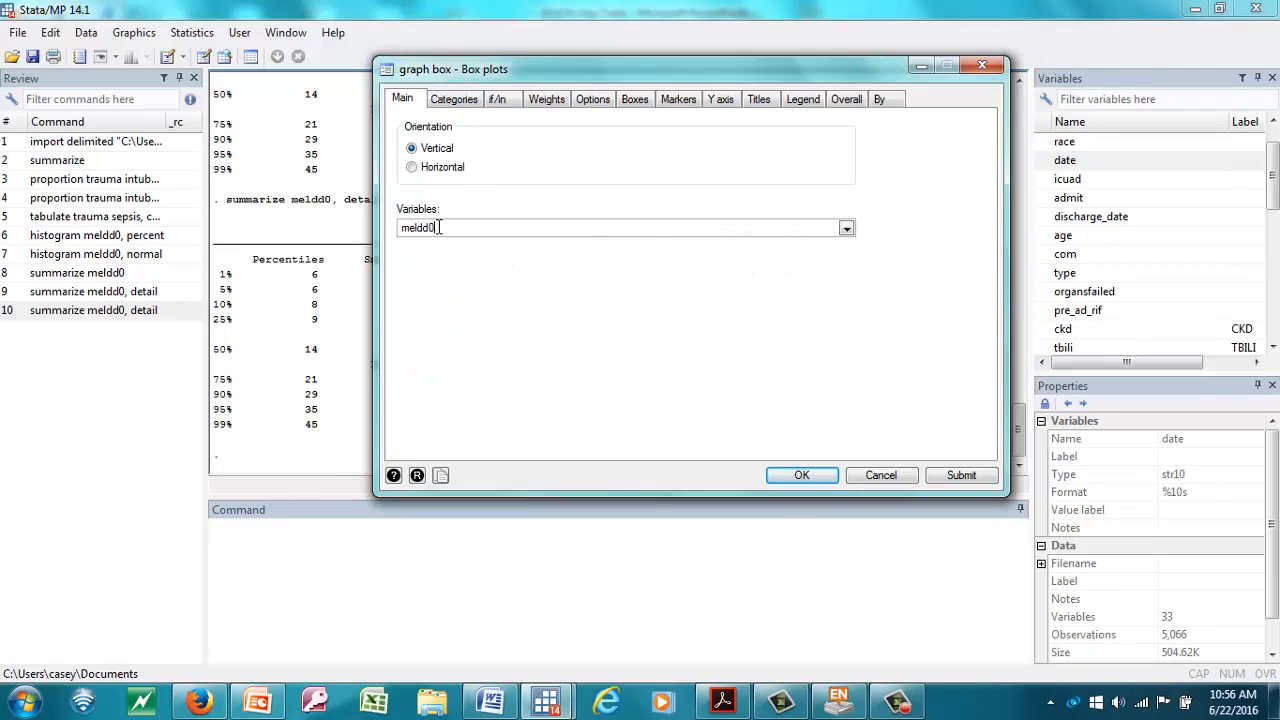
left_click(800, 475)
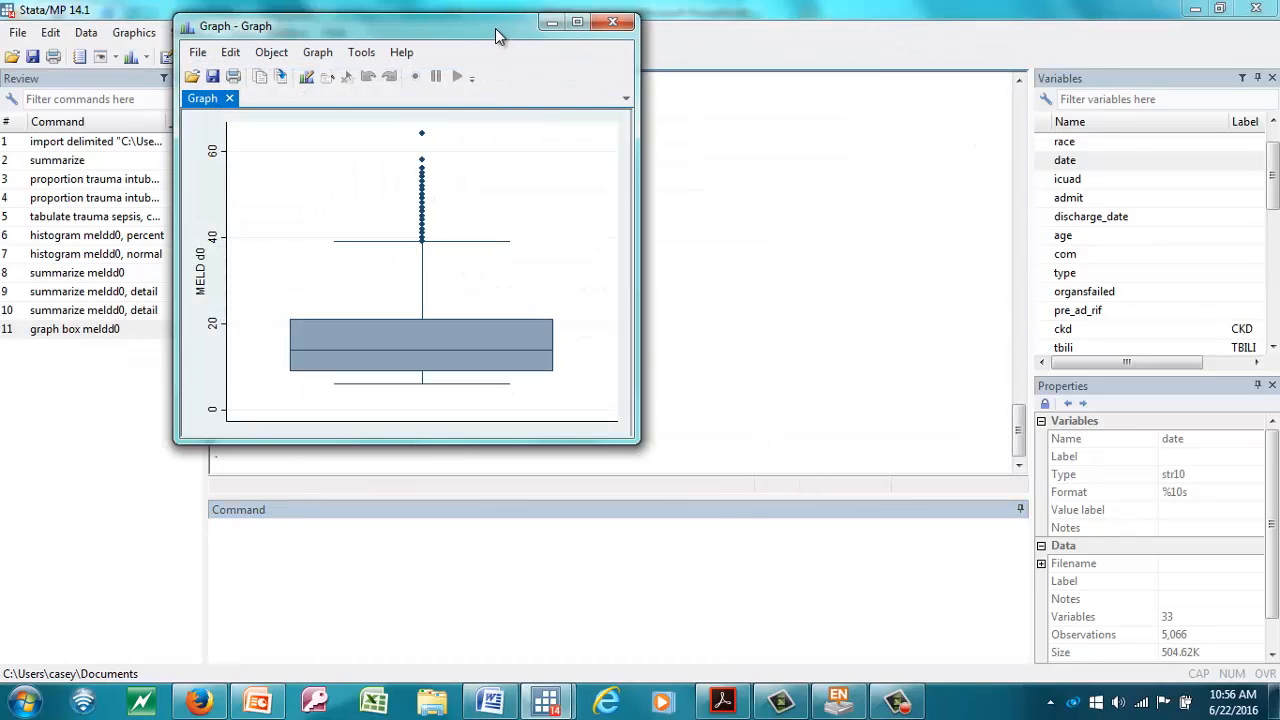
- Inspect the meldd0 box plot beside the results and at enlarged size, and close the graph
left_click_drag(497, 30, 851, 53)
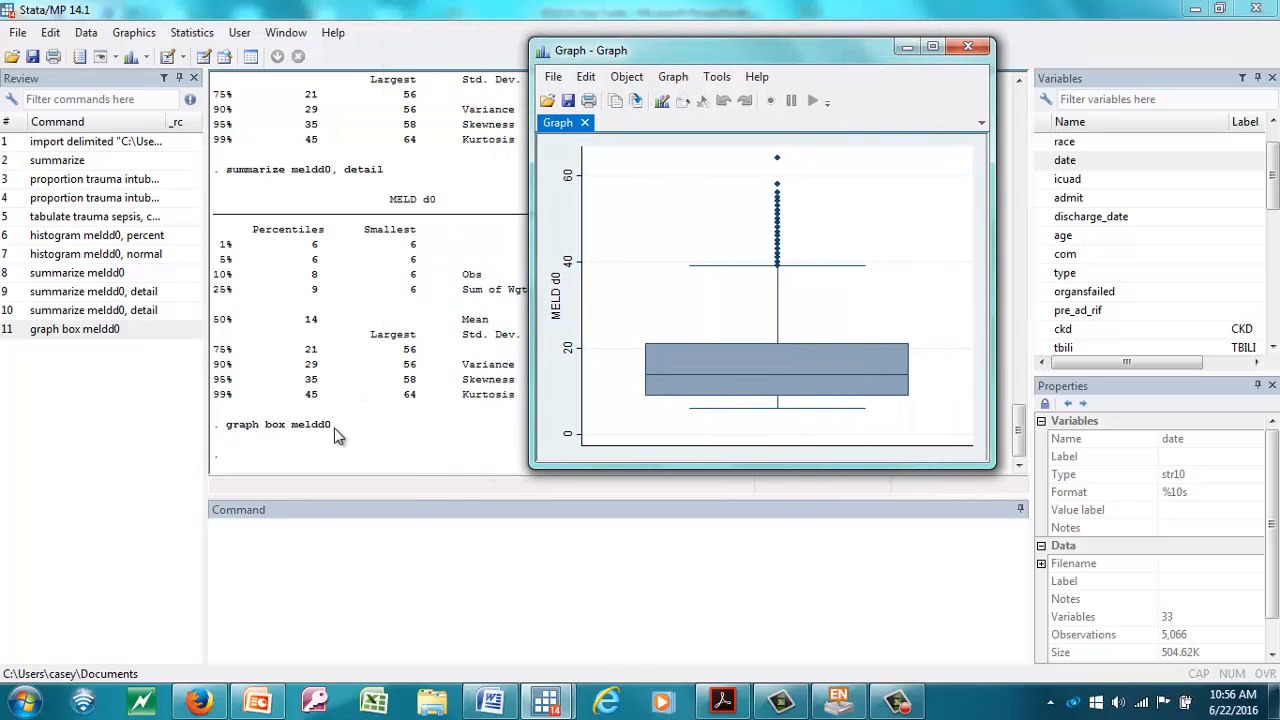
left_click(938, 47)
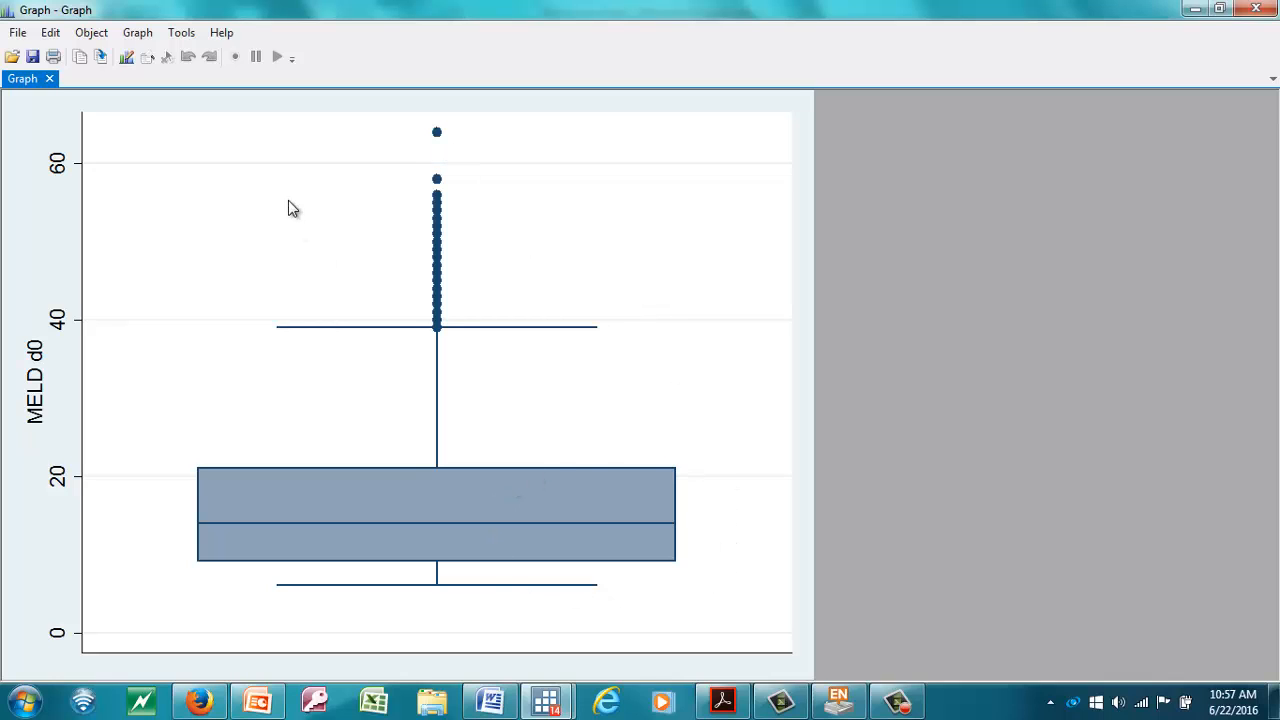
left_click(1268, 8)
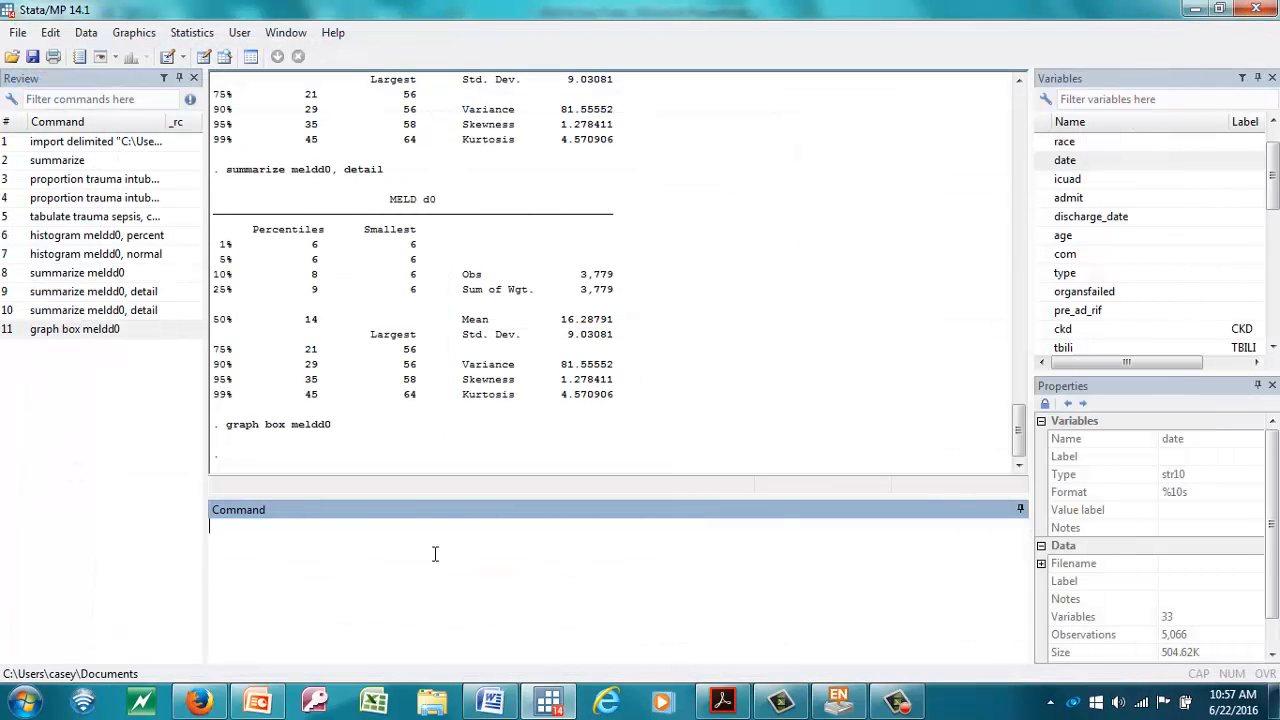
- Create a box plot of meldd0 with gender as the Group 1 grouping variable, and inspect it enlarged before closing it
left_click(122, 33)
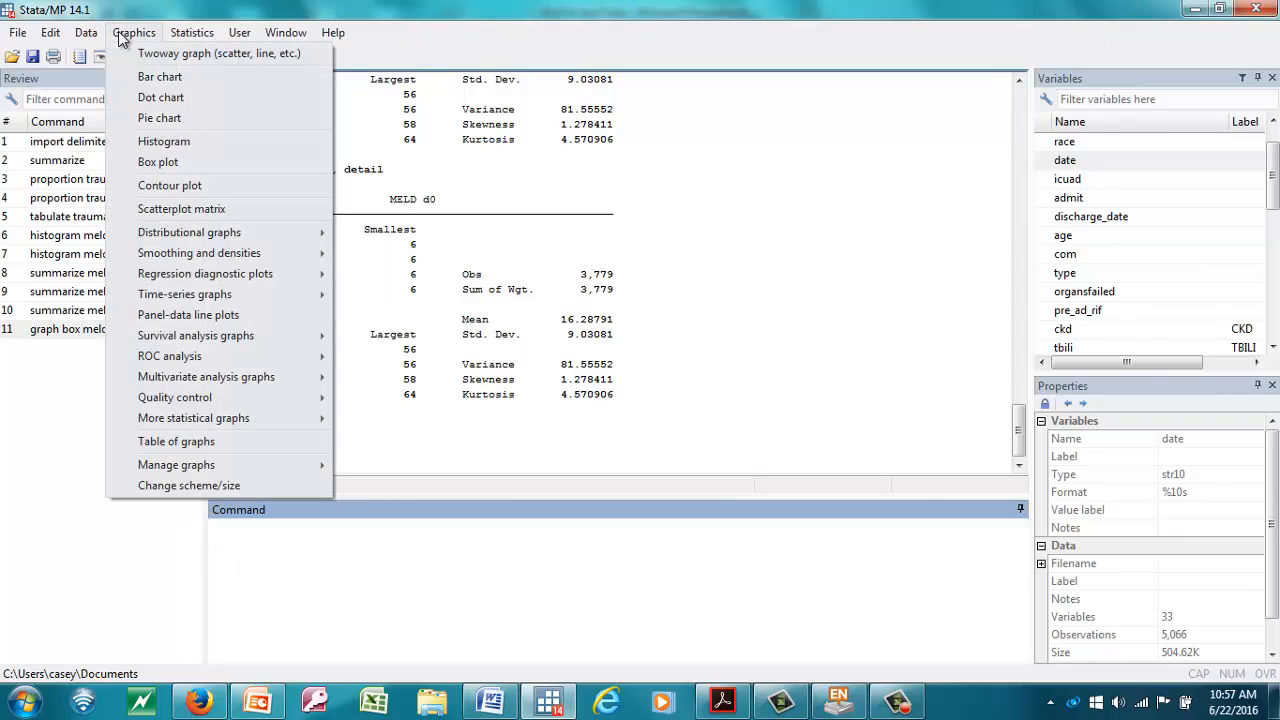
left_click(166, 162)
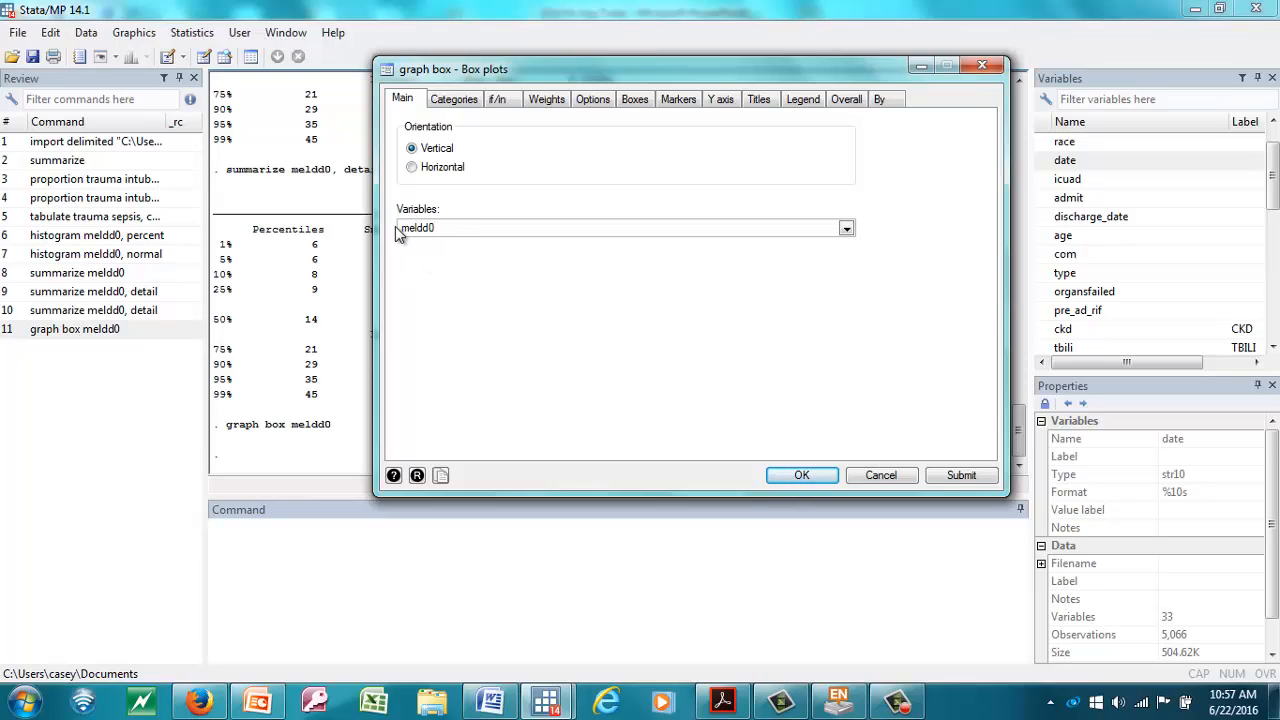
left_click(466, 102)
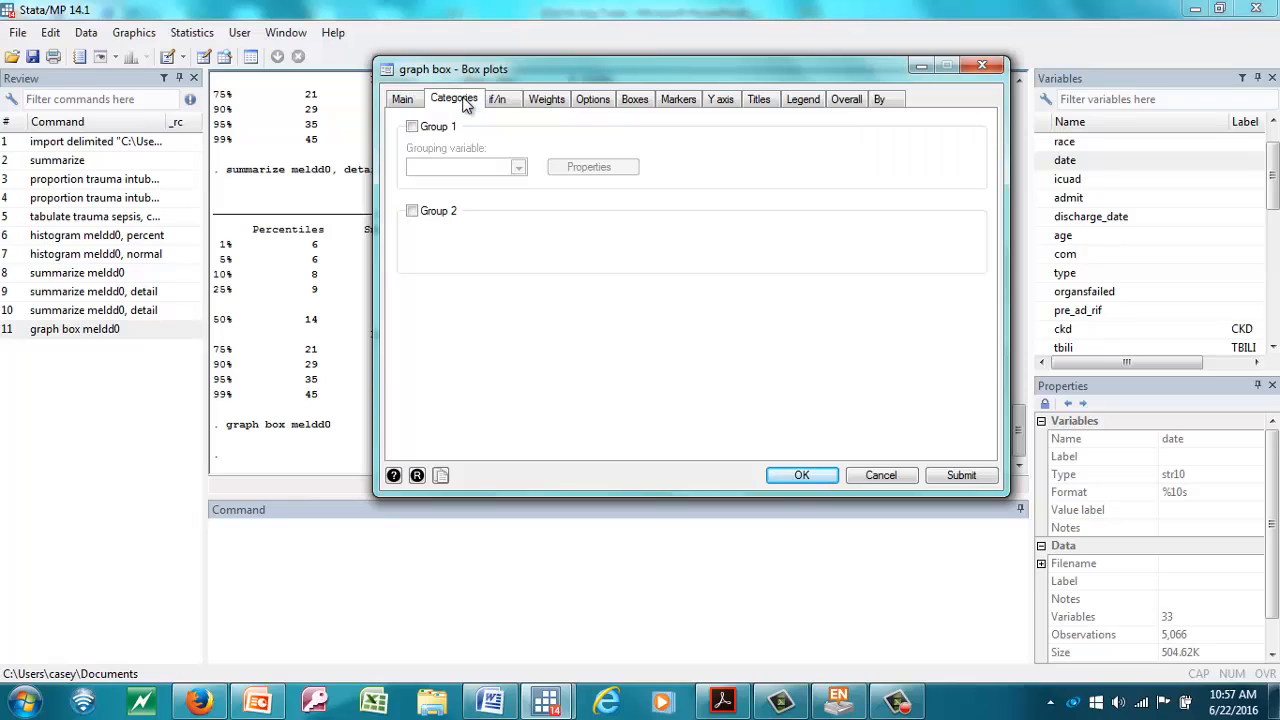
left_click(413, 129)
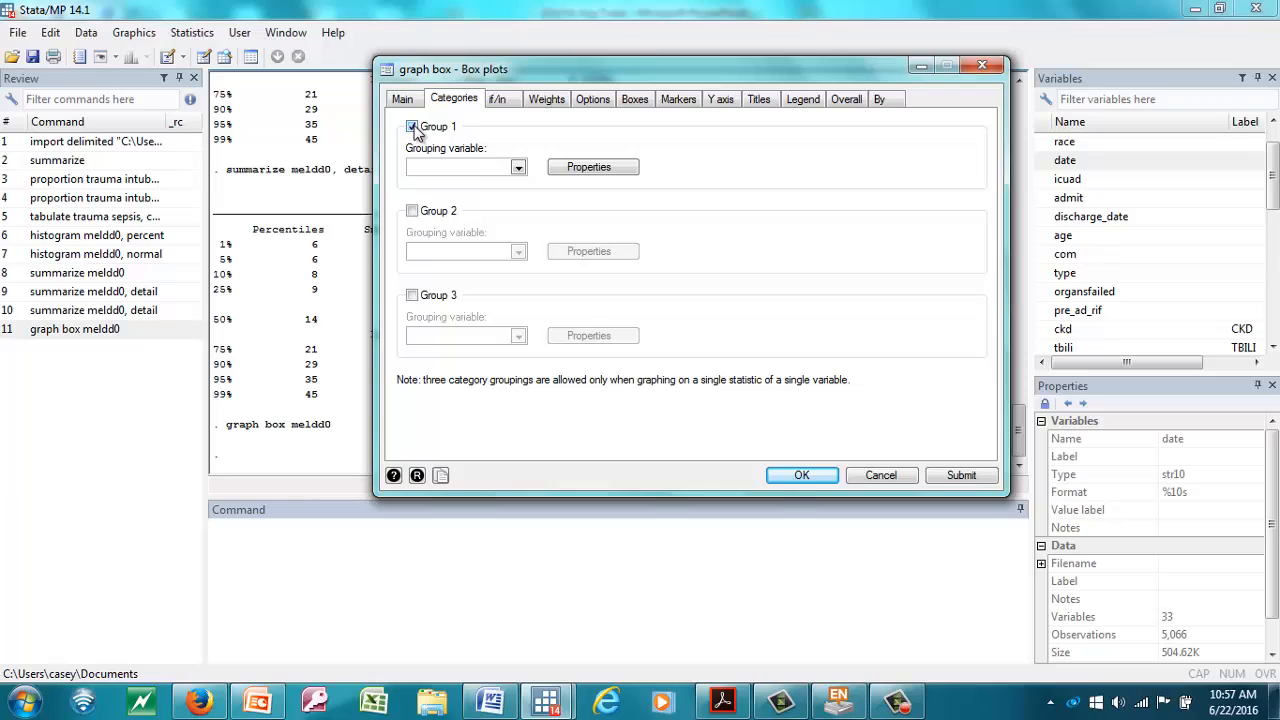
left_click(519, 169)
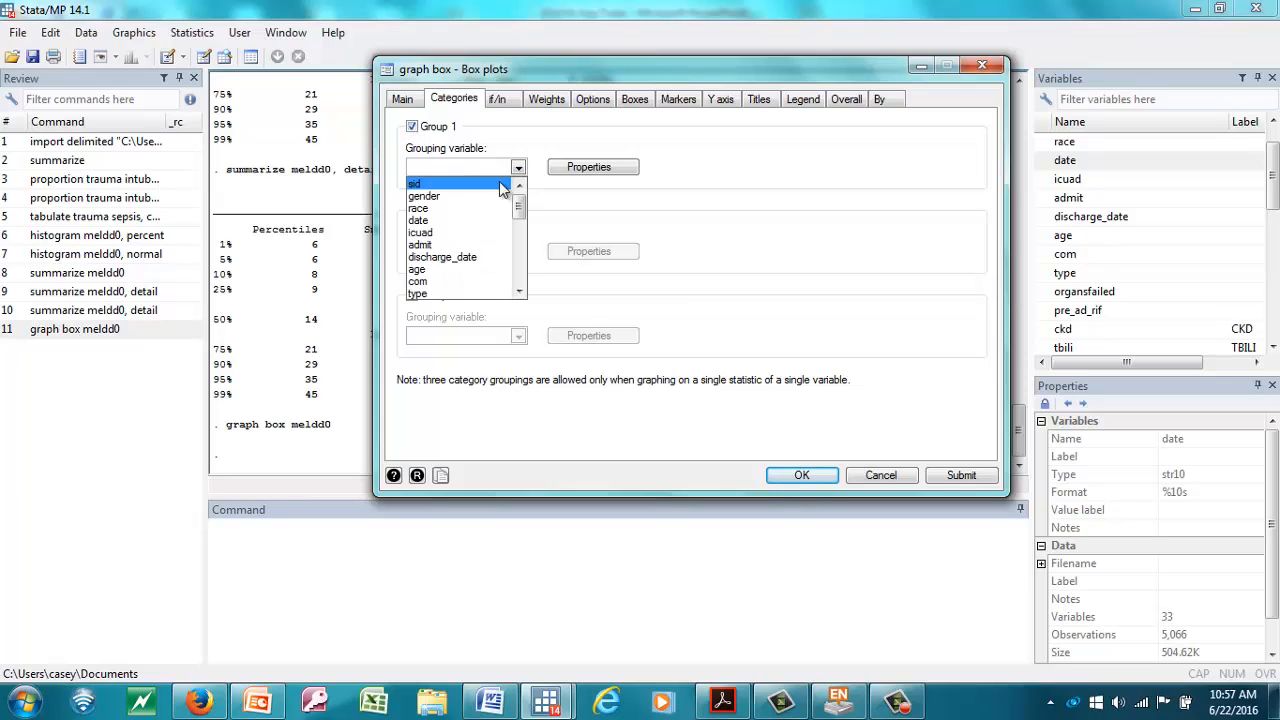
left_click(469, 196)
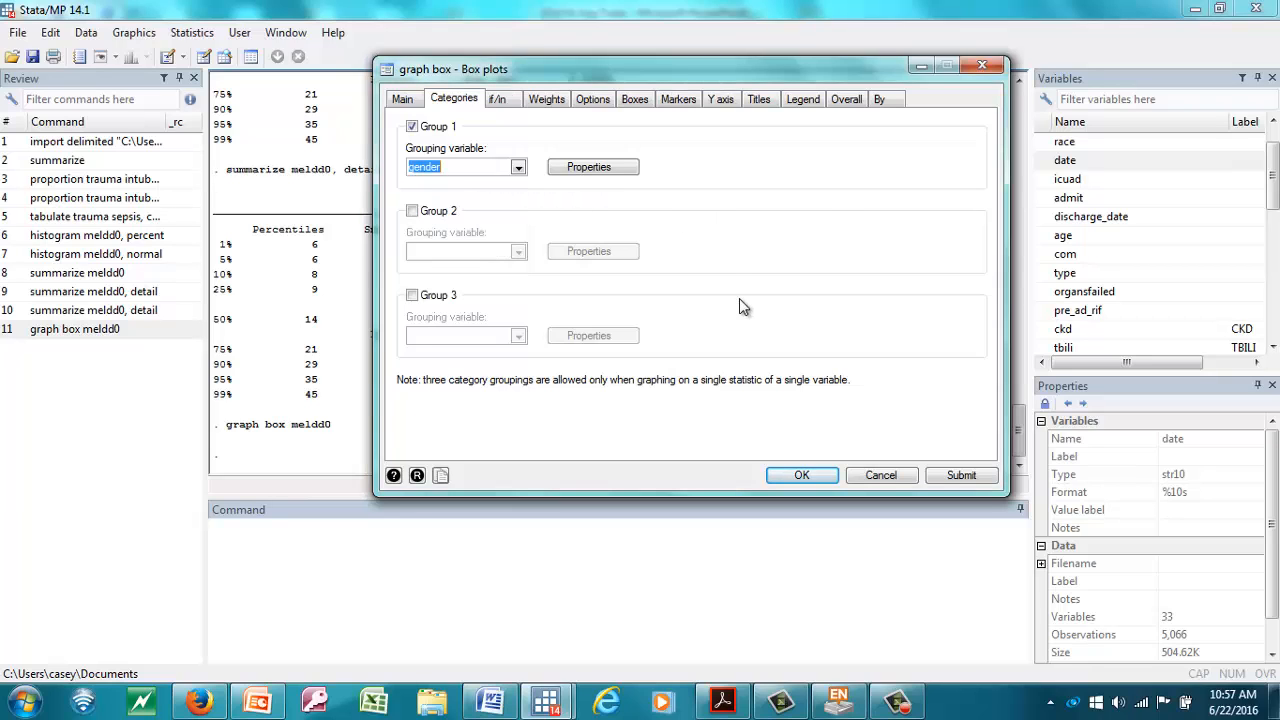
left_click(802, 475)
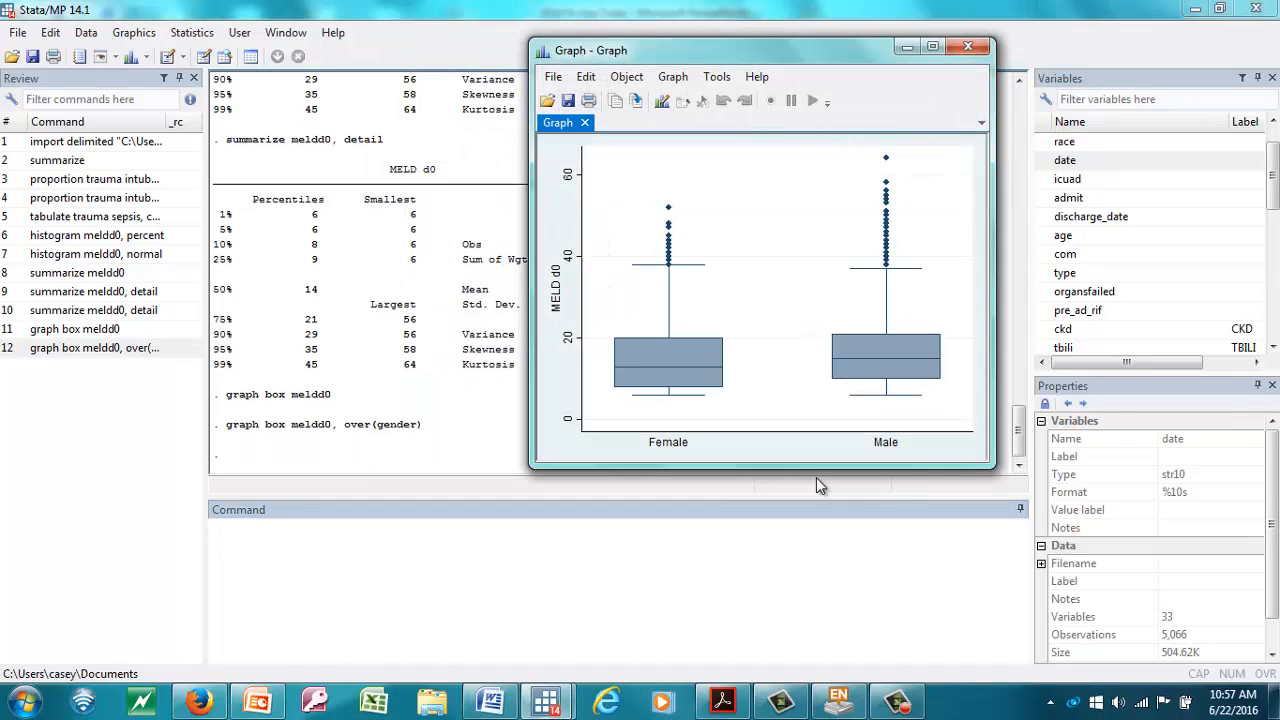
left_click(932, 49)
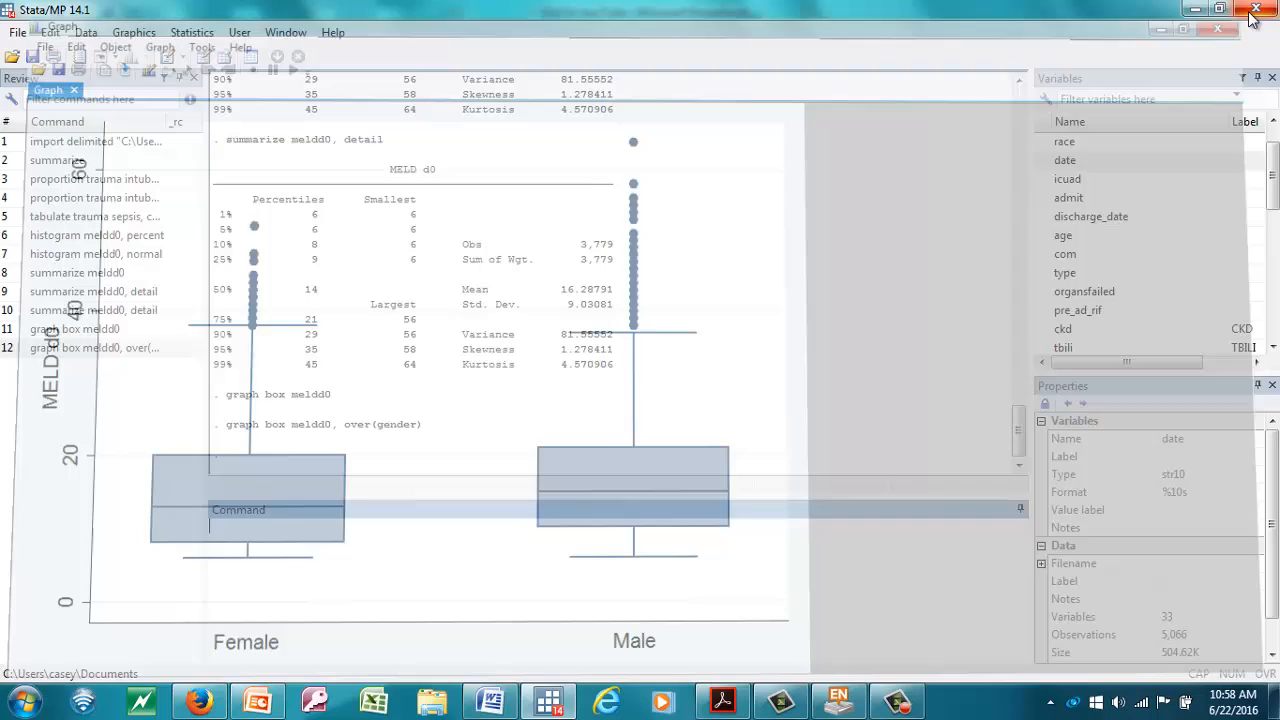
left_click(1256, 9)
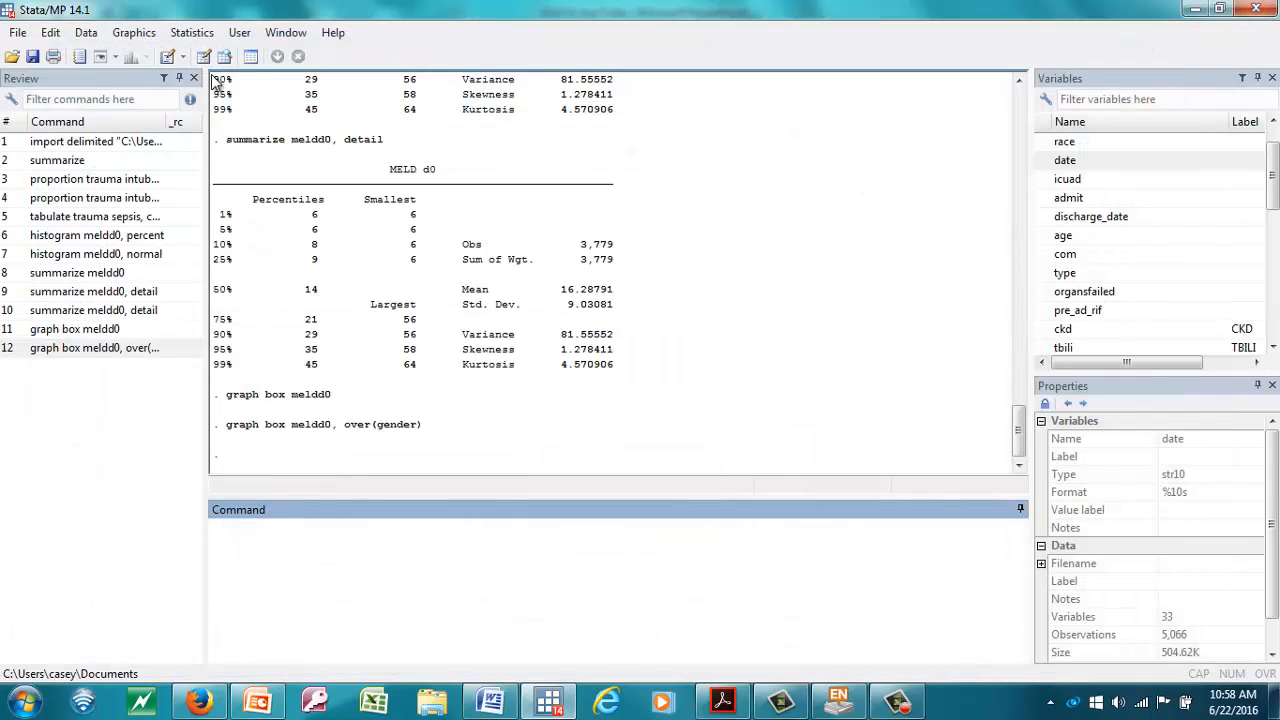
- Set up a histogram of meldd0 as continuous data with the Y axis in percent
left_click(148, 35)
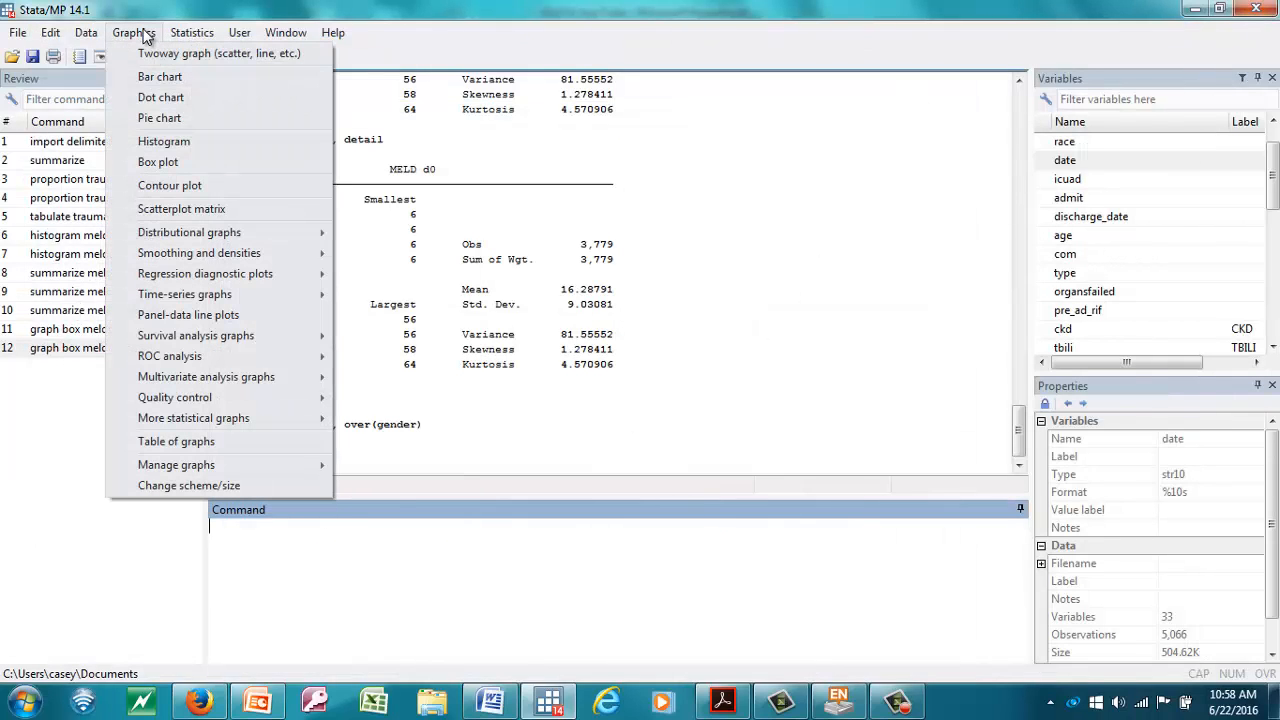
left_click(158, 142)
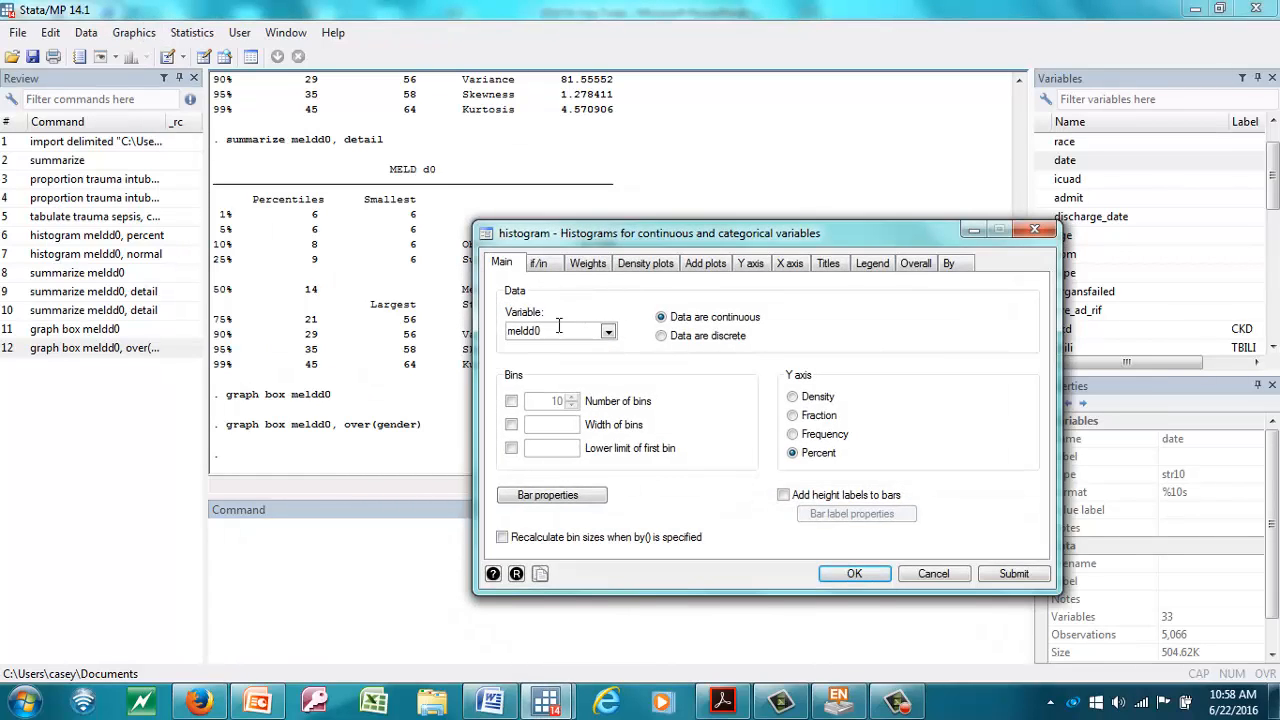
left_click_drag(540, 332, 506, 332)
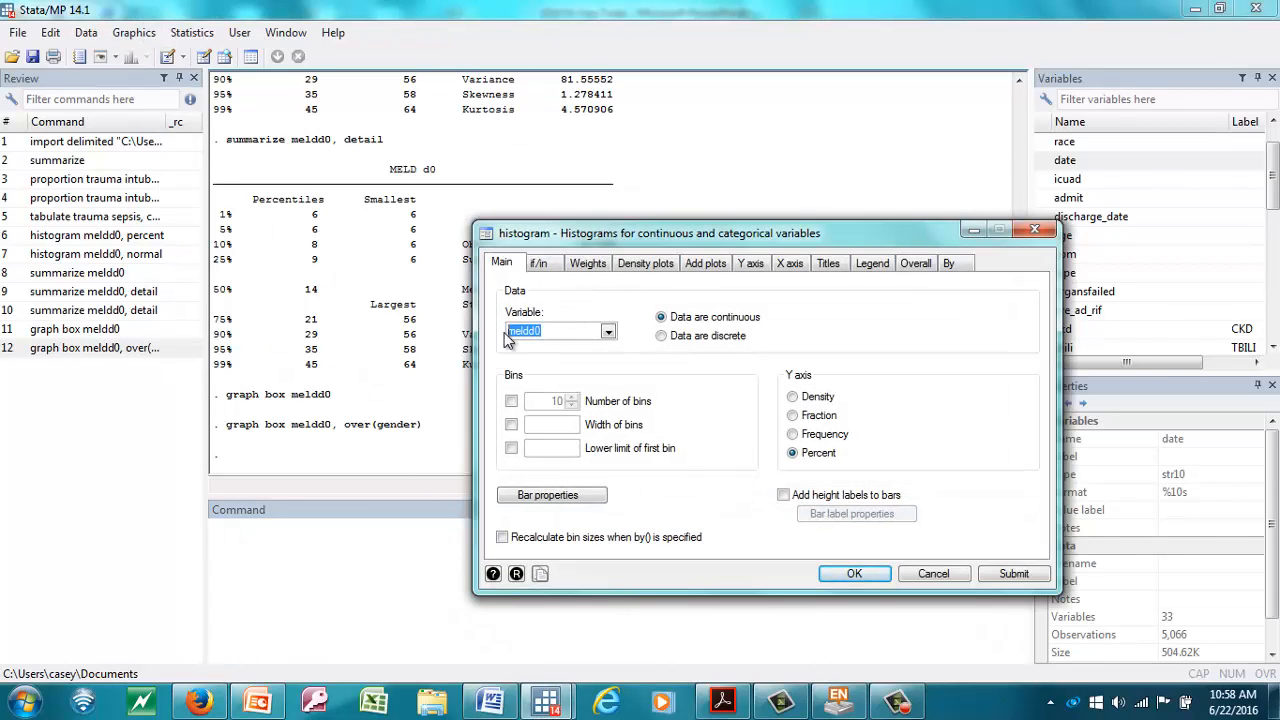
left_click(608, 332)
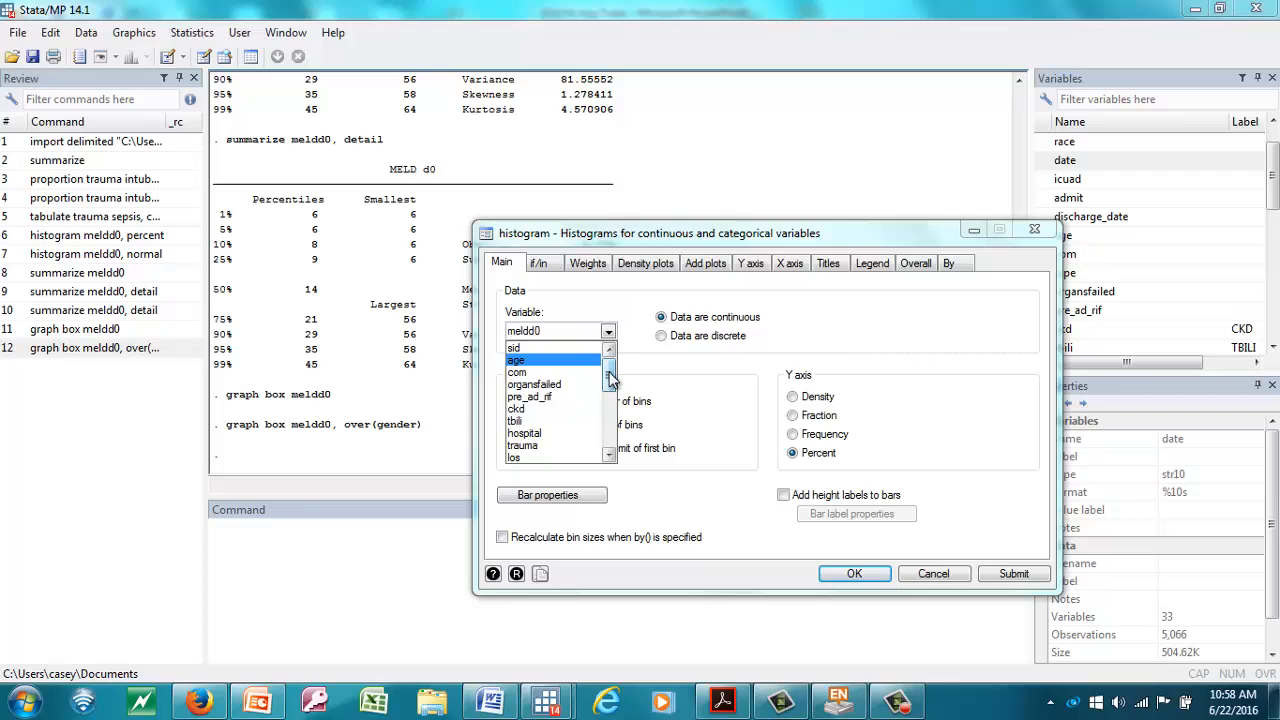
left_click_drag(610, 372, 610, 408)
left_click(570, 428)
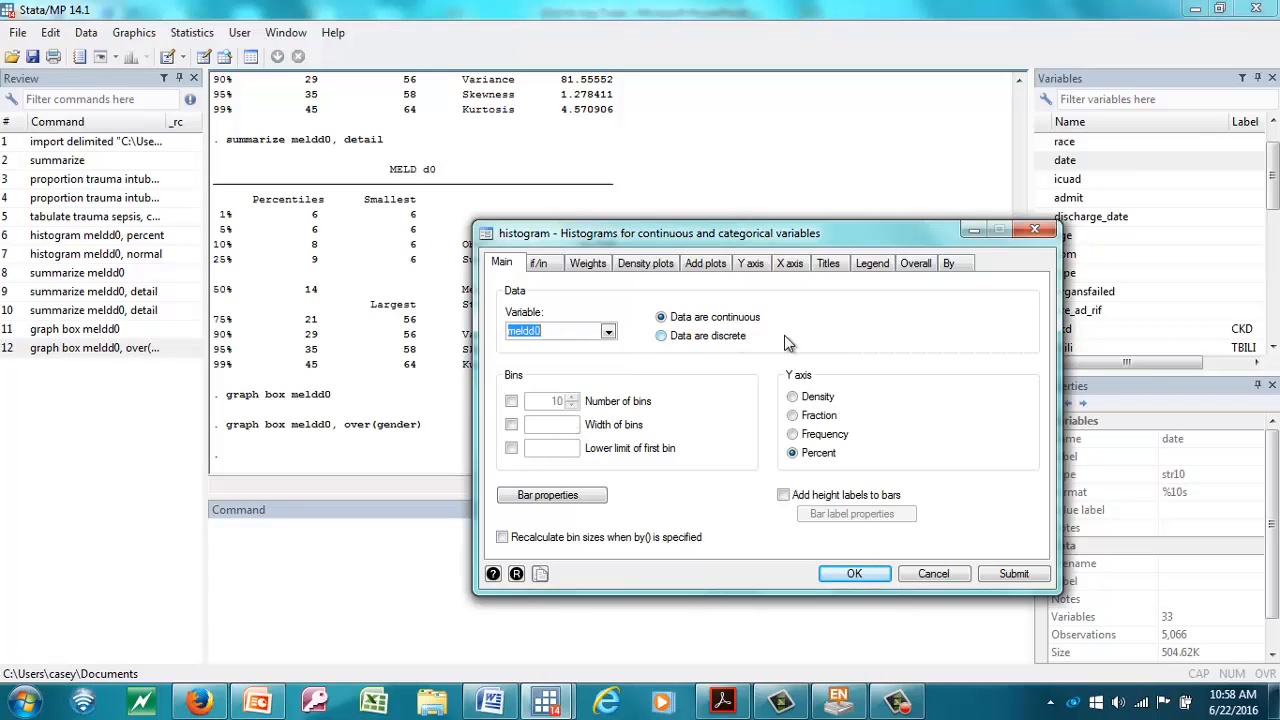
left_click(794, 456)
- Draw the histogram with separate subgraphs for each gender, and inspect it enlarged before closing it
left_click(540, 266)
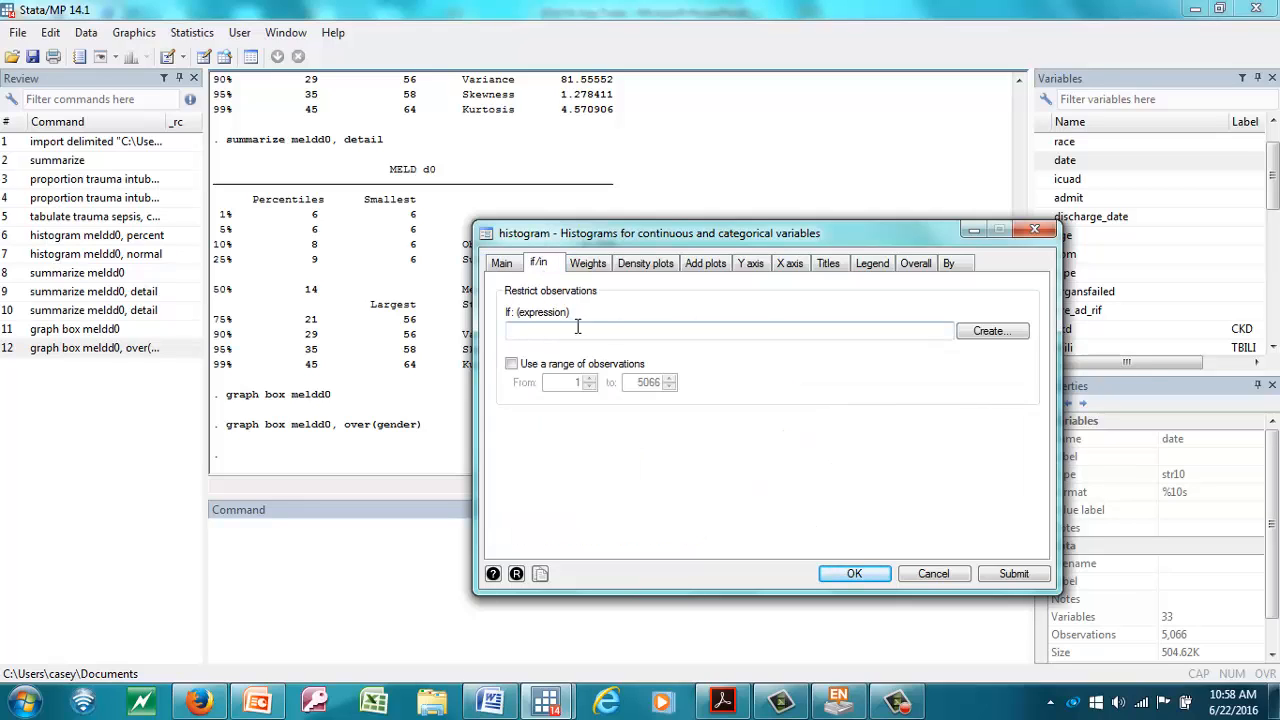
left_click(950, 272)
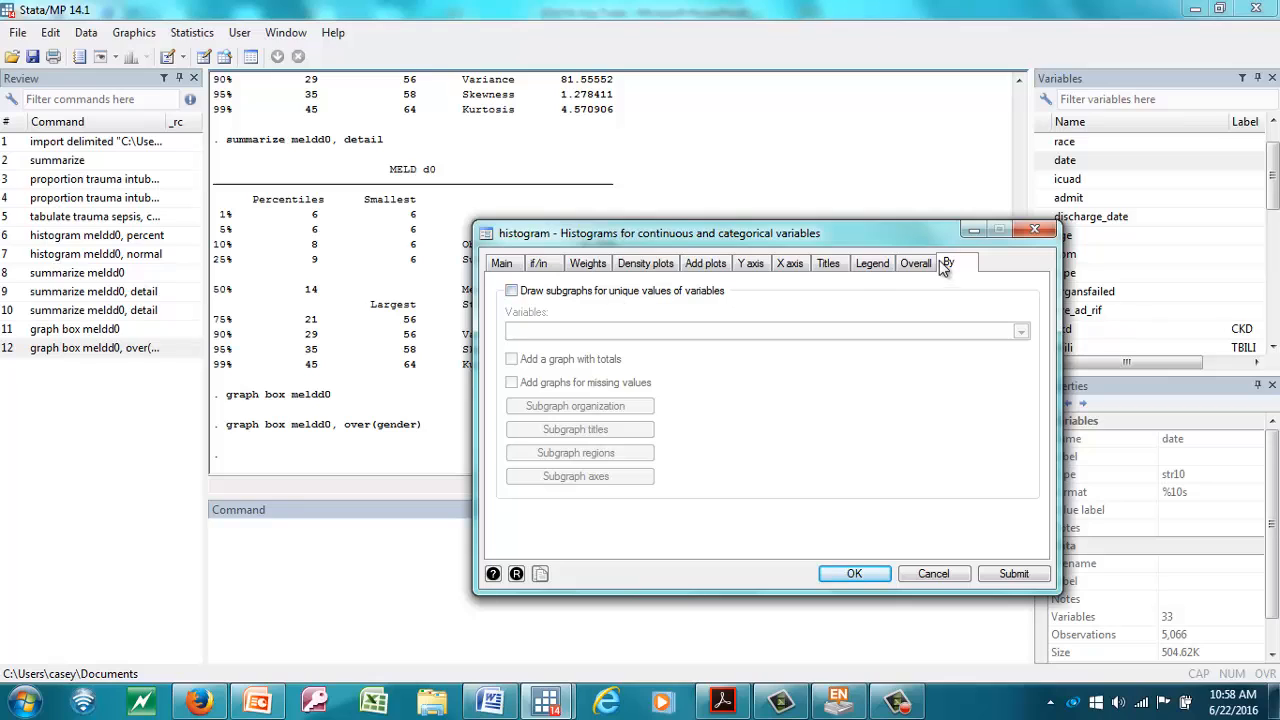
left_click(511, 291)
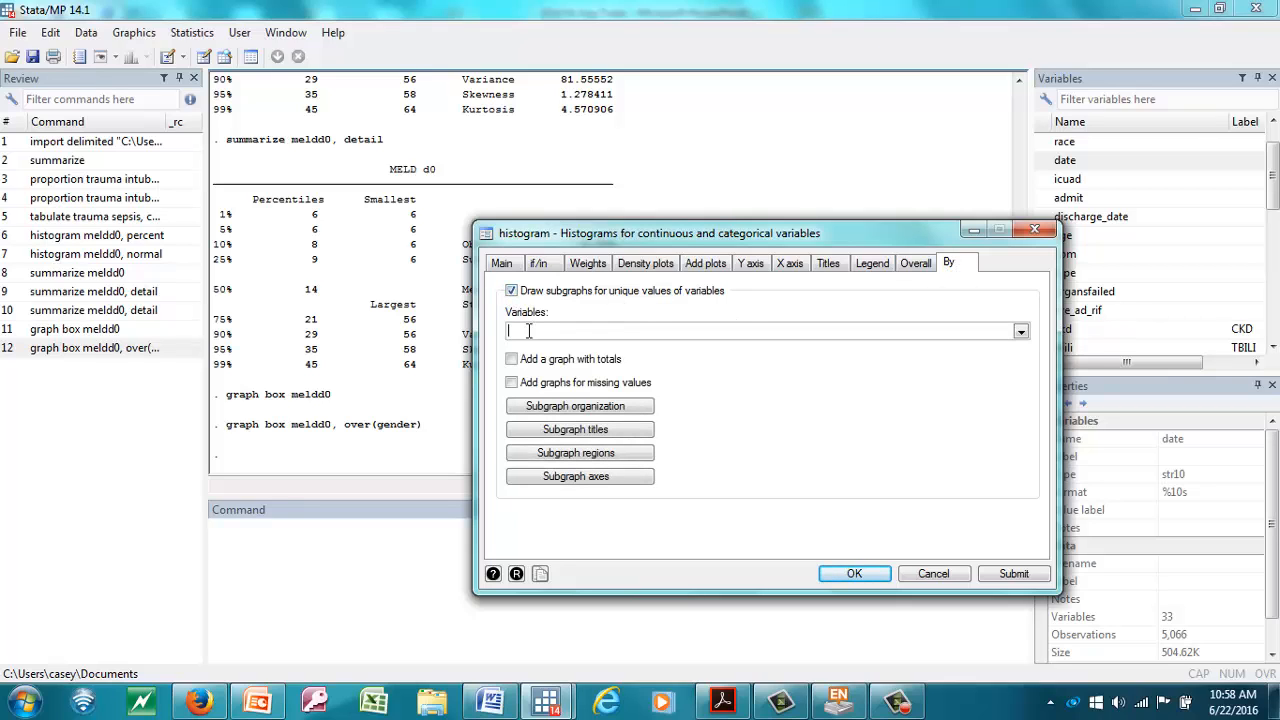
left_click(1021, 332)
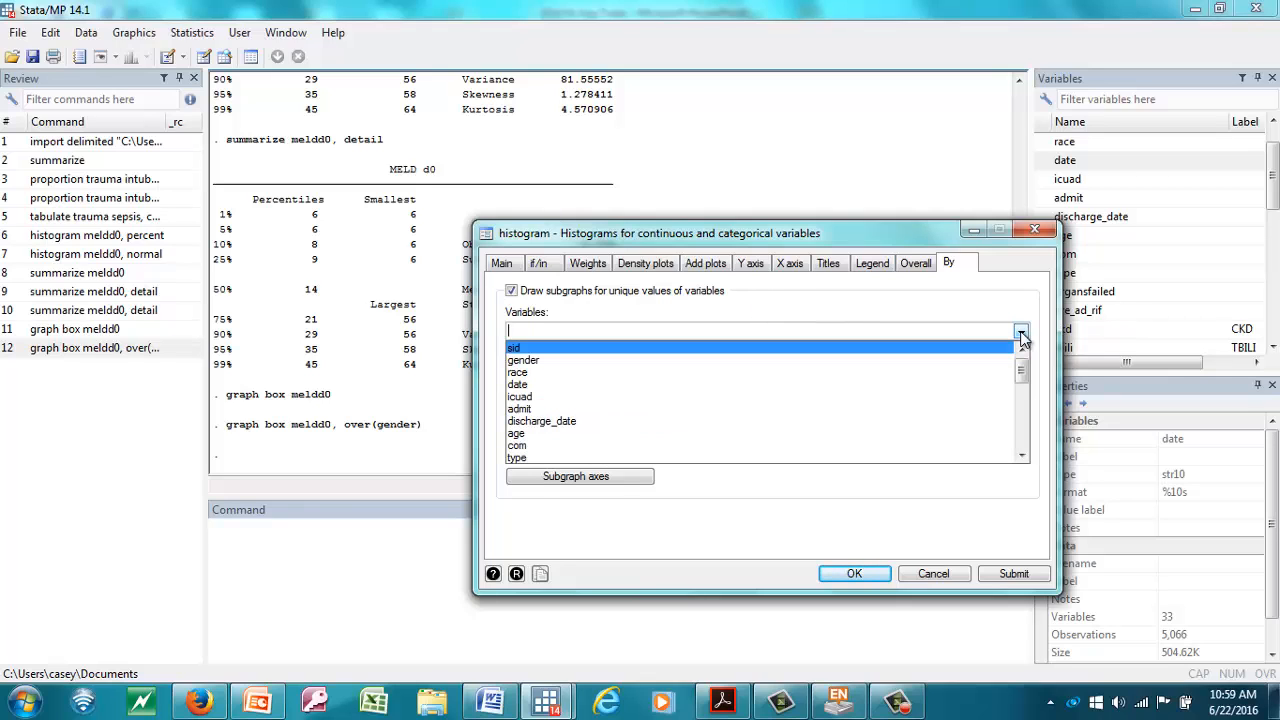
left_click(601, 361)
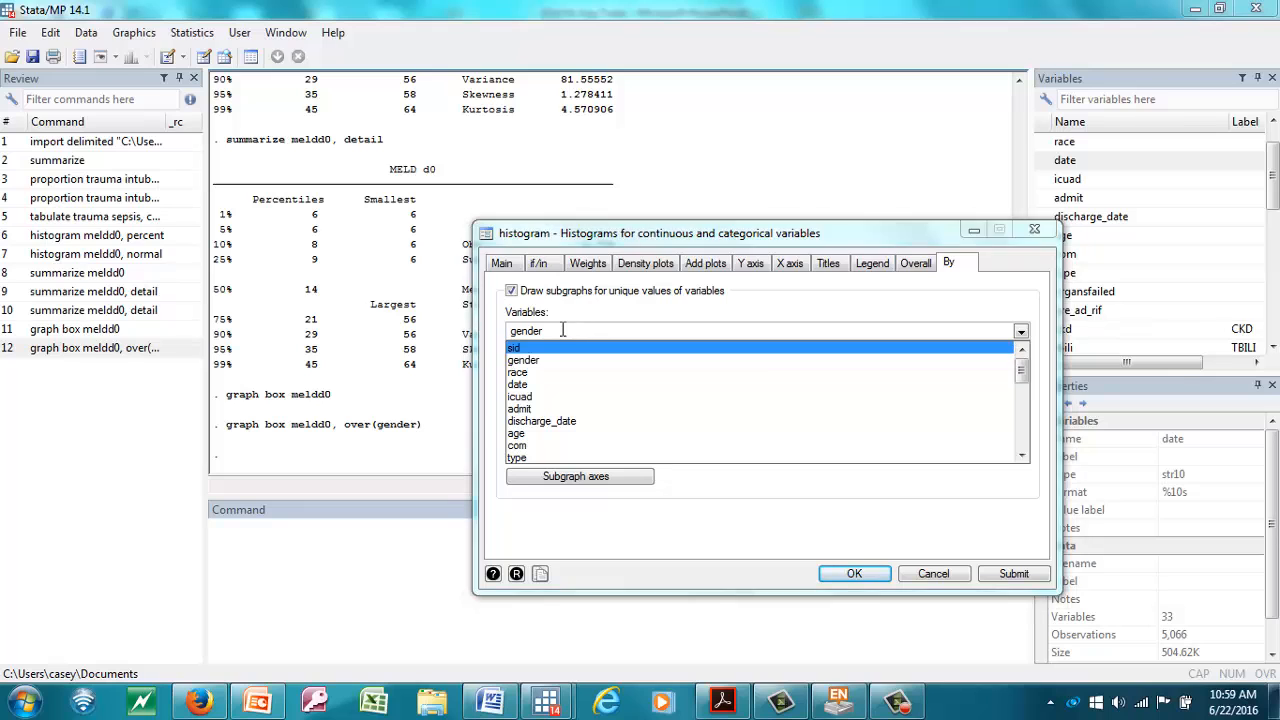
left_click(562, 331)
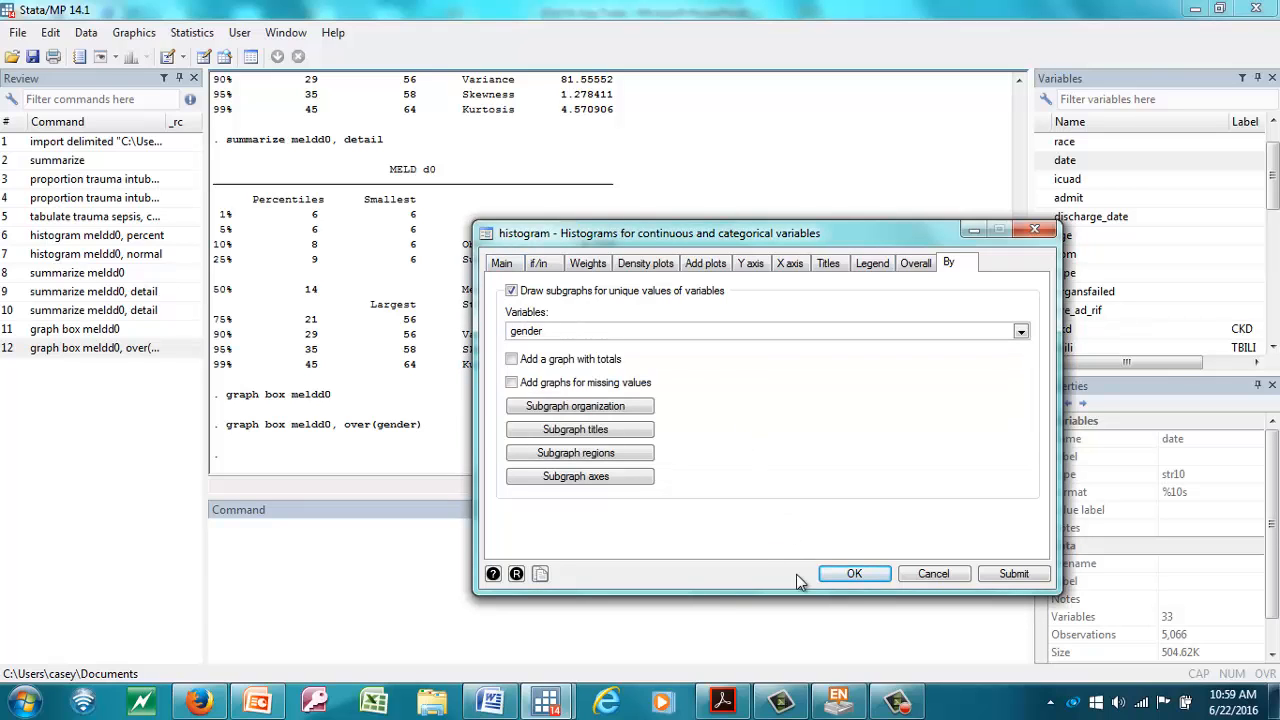
left_click(855, 574)
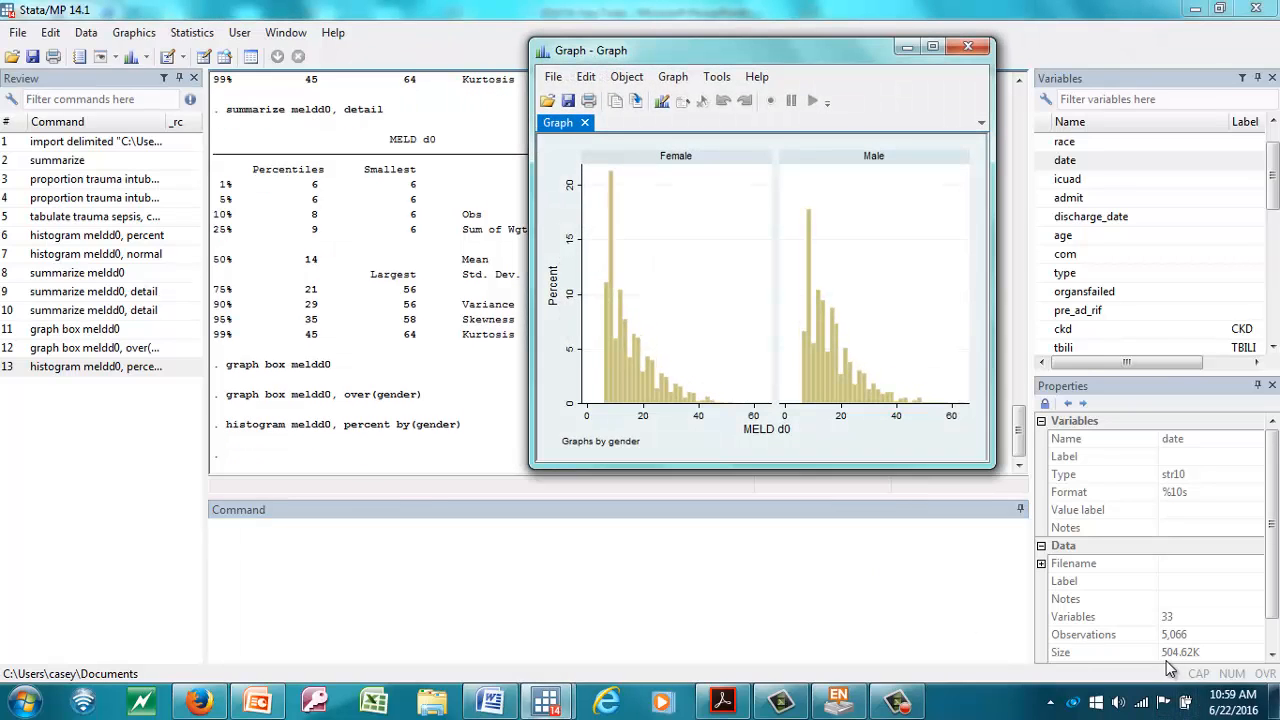
left_click(933, 46)
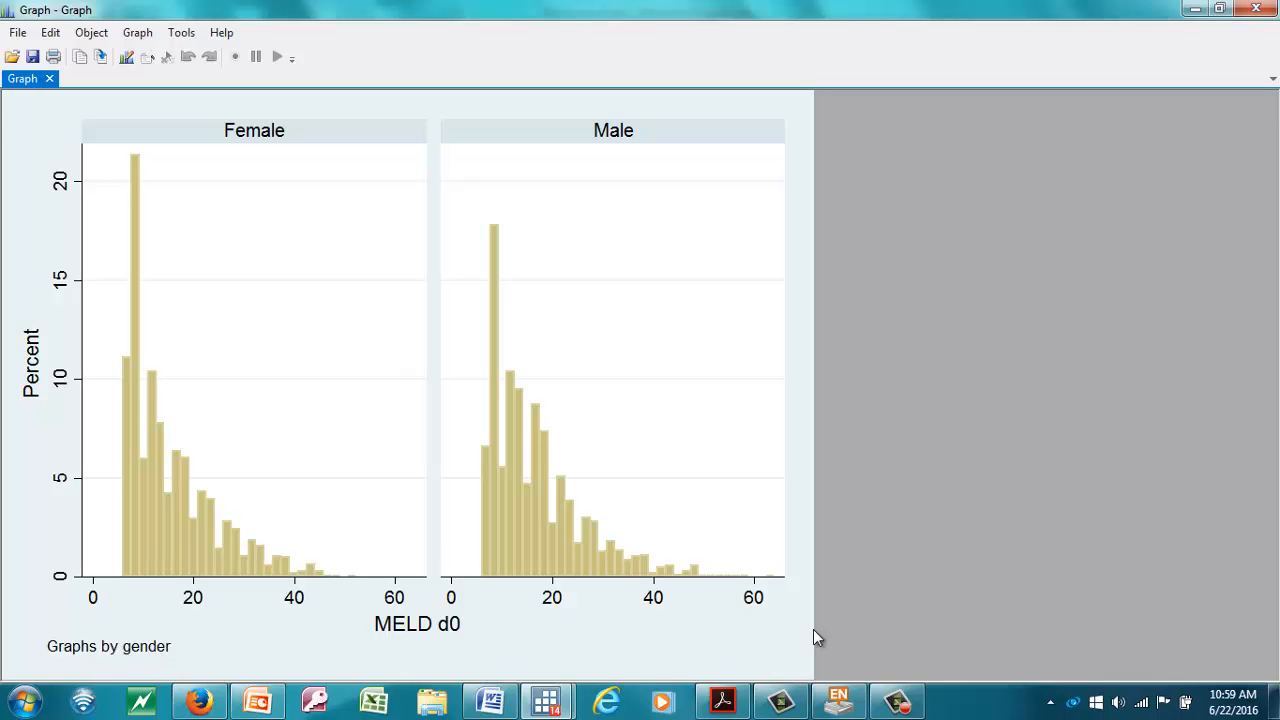
left_click(1256, 8)
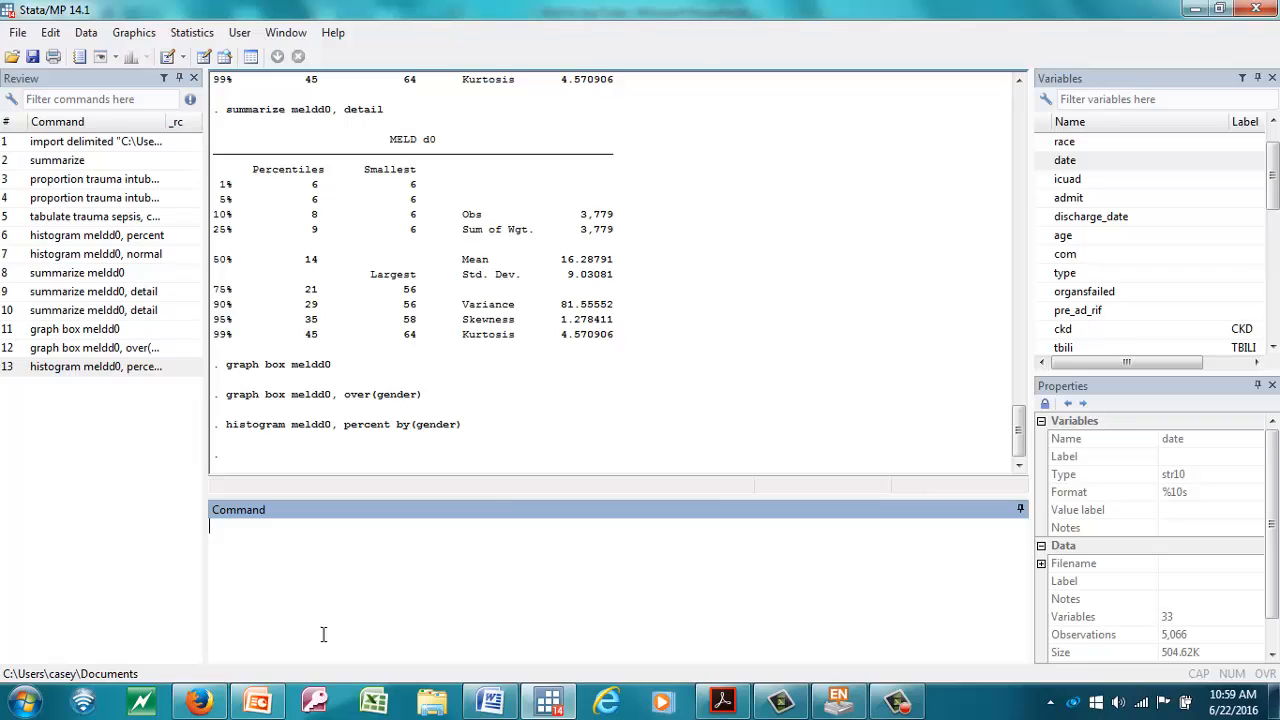
- Define a basic twoway scatter plot with meldd0 as the Y variable and age as the X variable
left_click(86, 33)
mouse_move(119, 31)
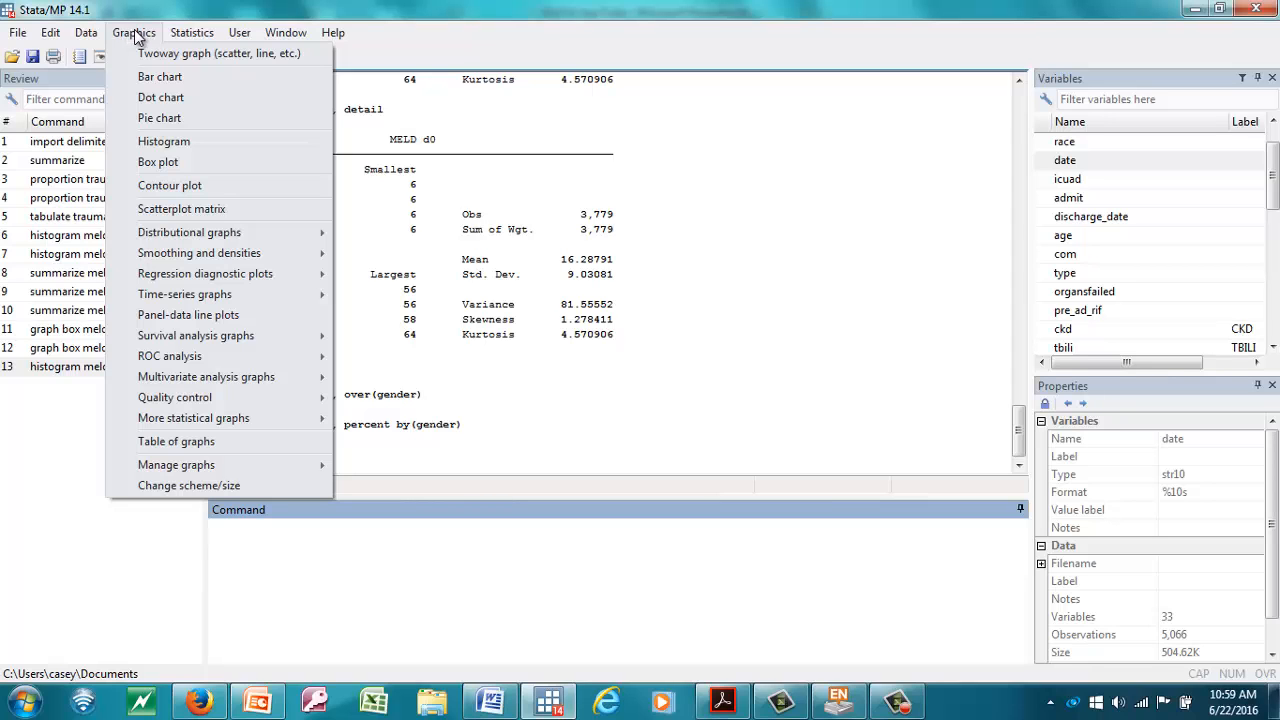
left_click(148, 54)
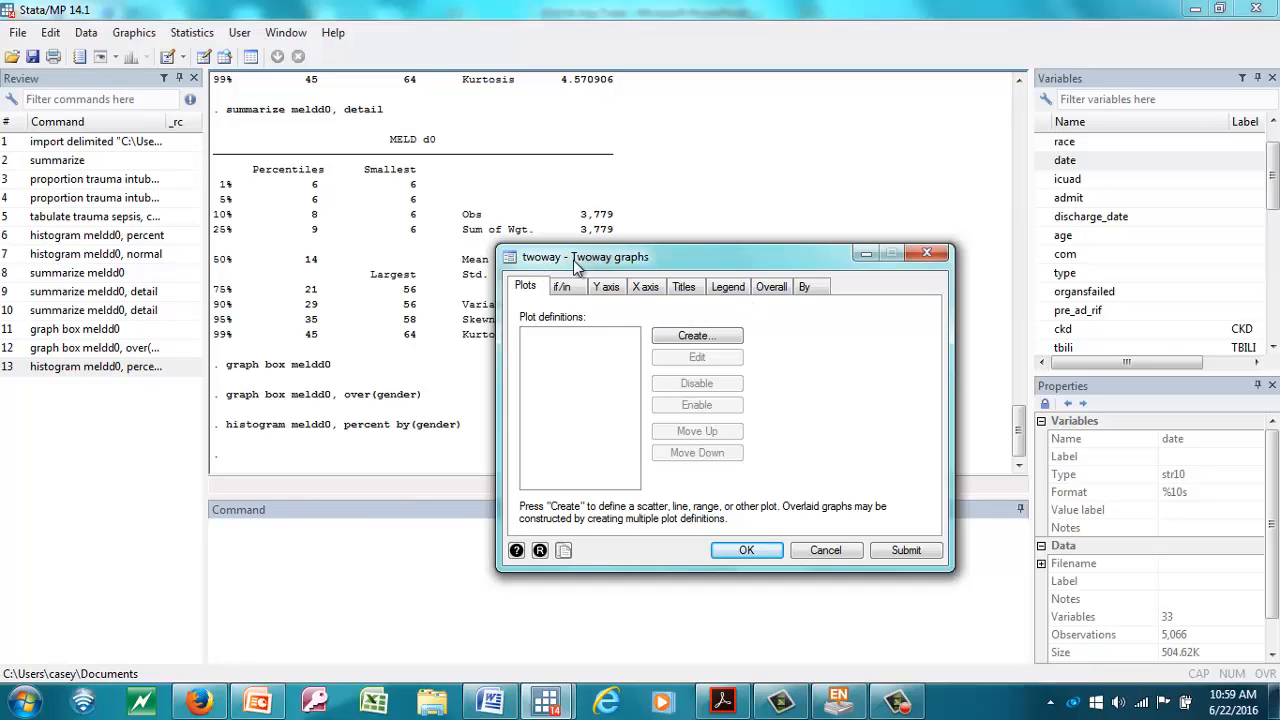
left_click(705, 338)
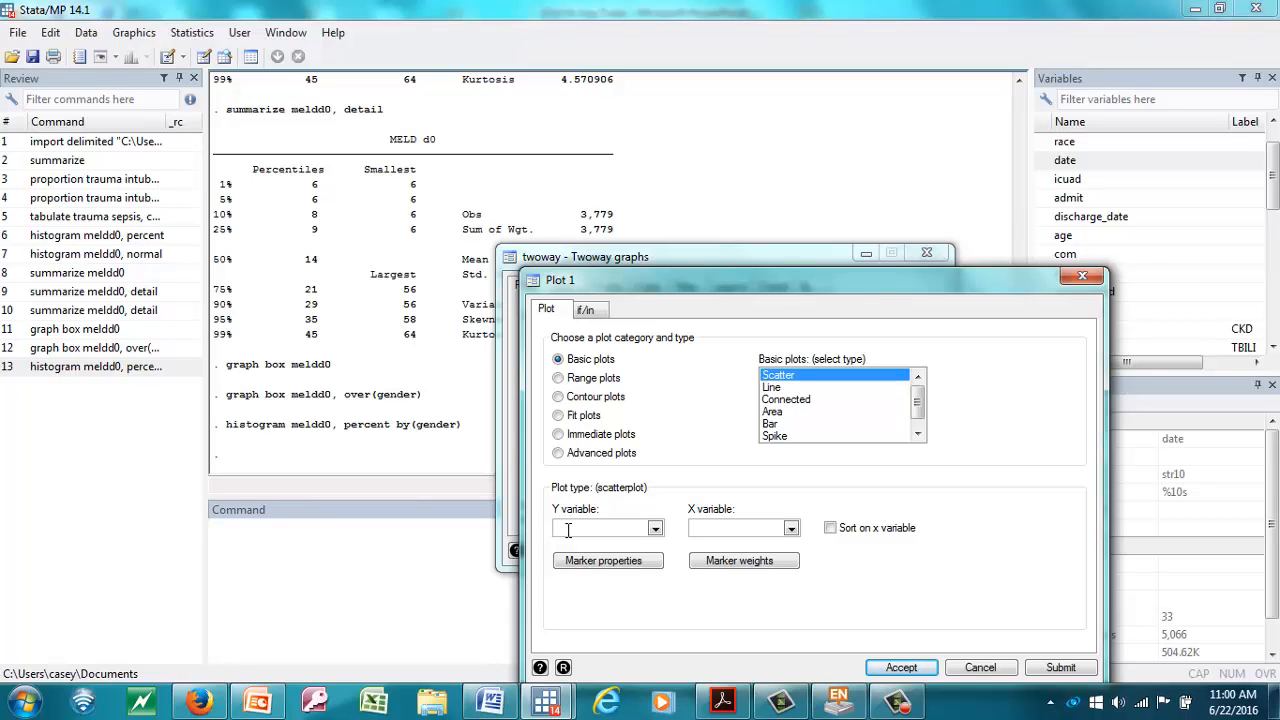
left_click(655, 528)
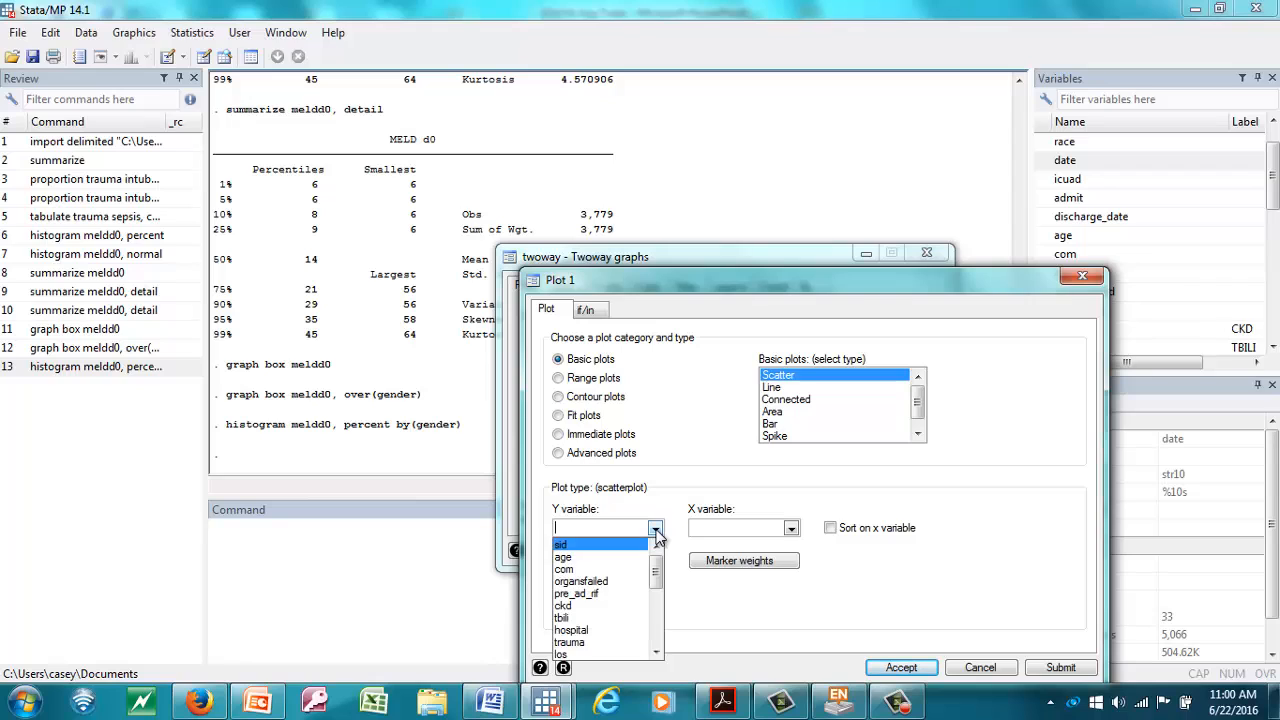
left_click_drag(657, 574, 657, 596)
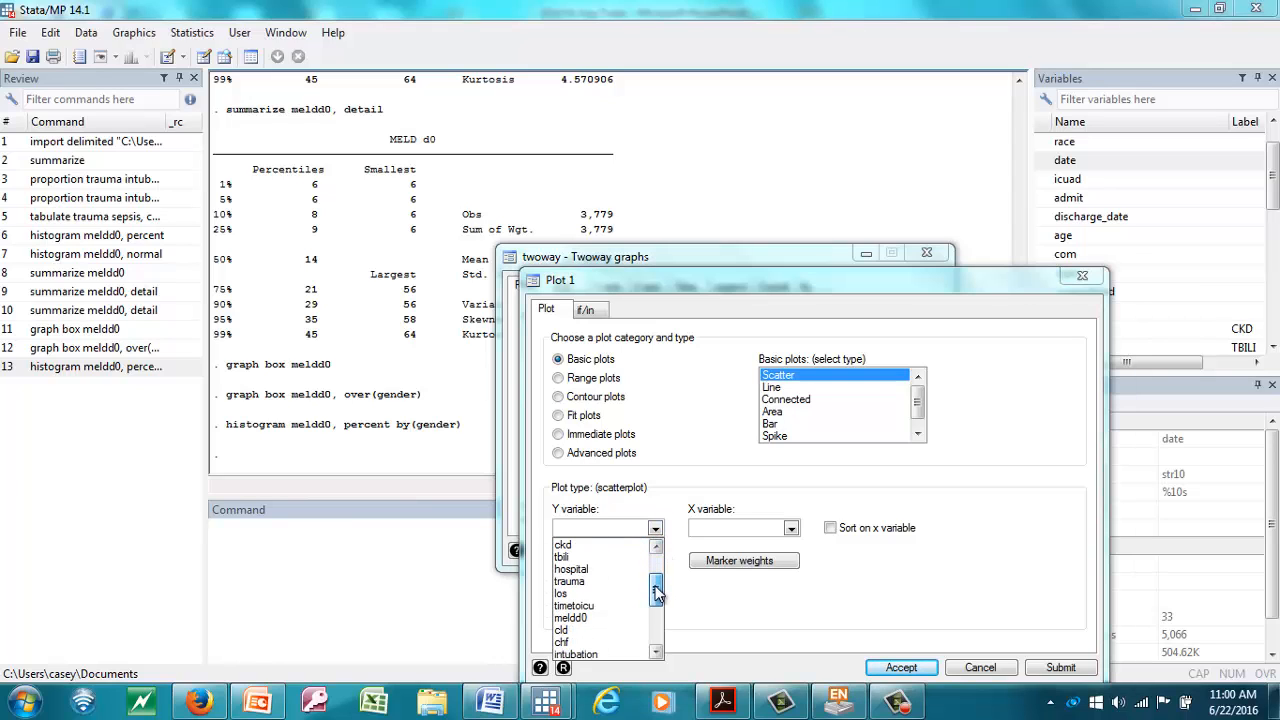
left_click(615, 619)
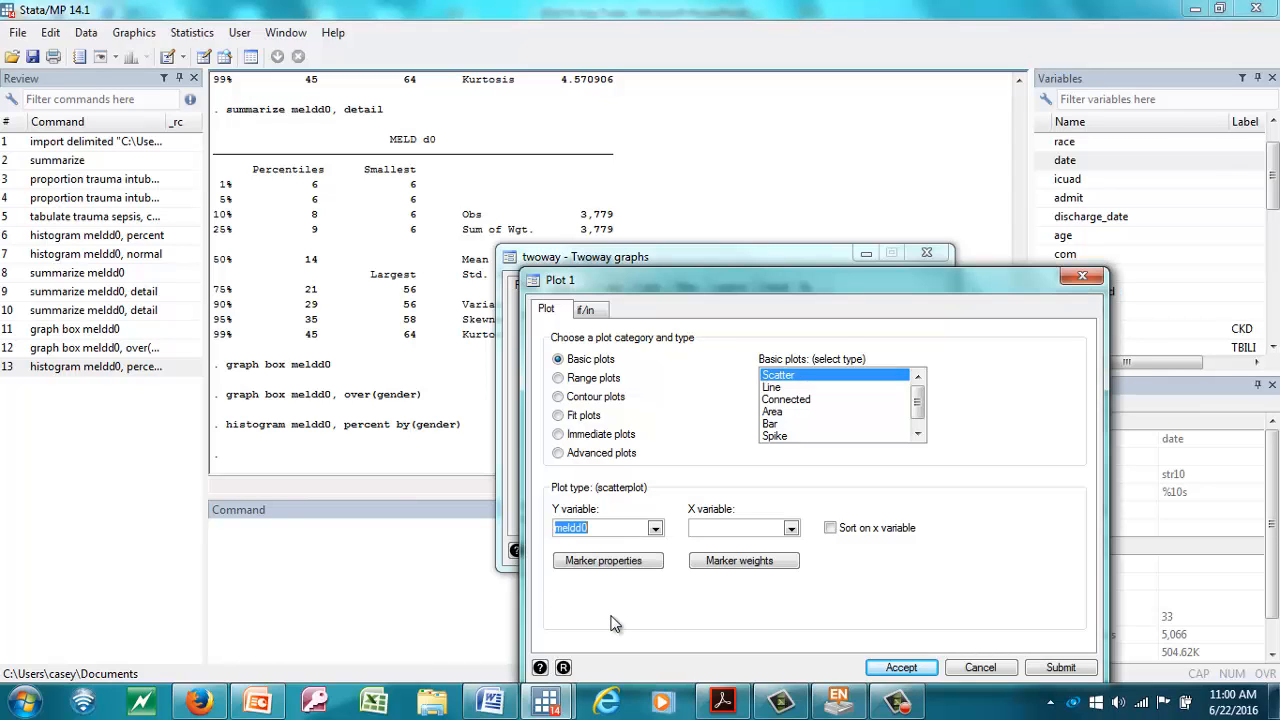
left_click(791, 529)
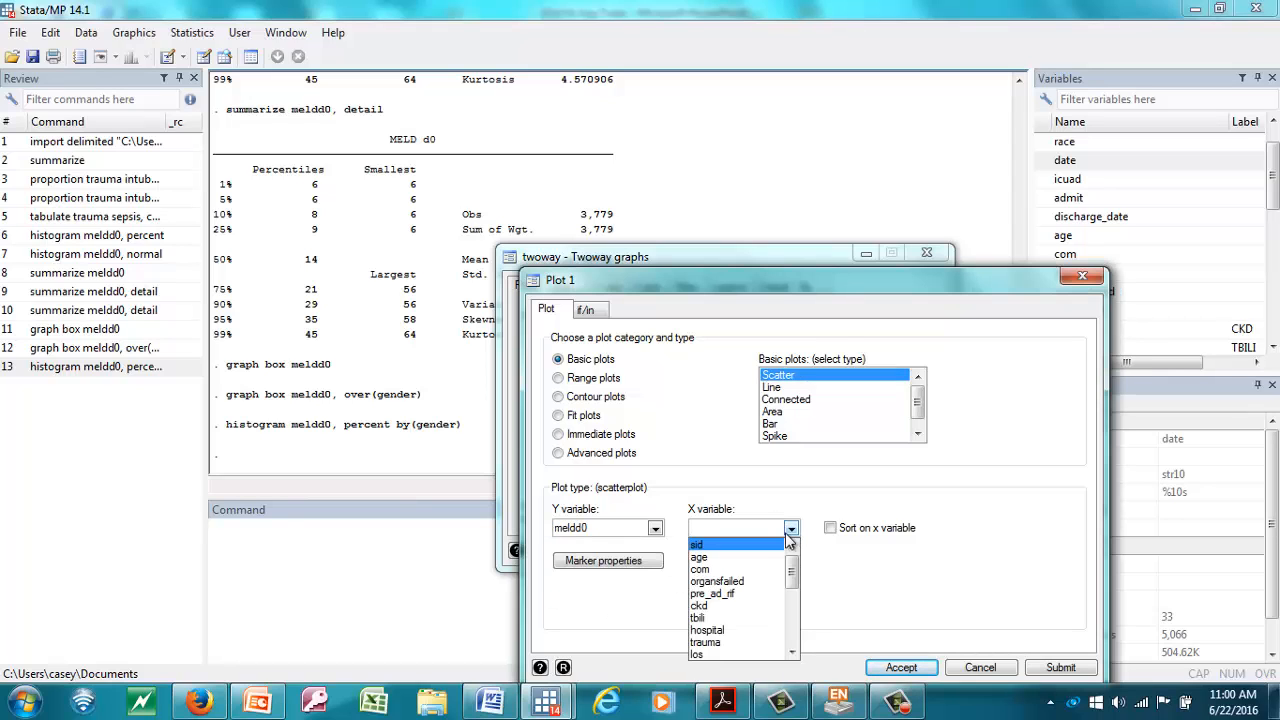
left_click(706, 559)
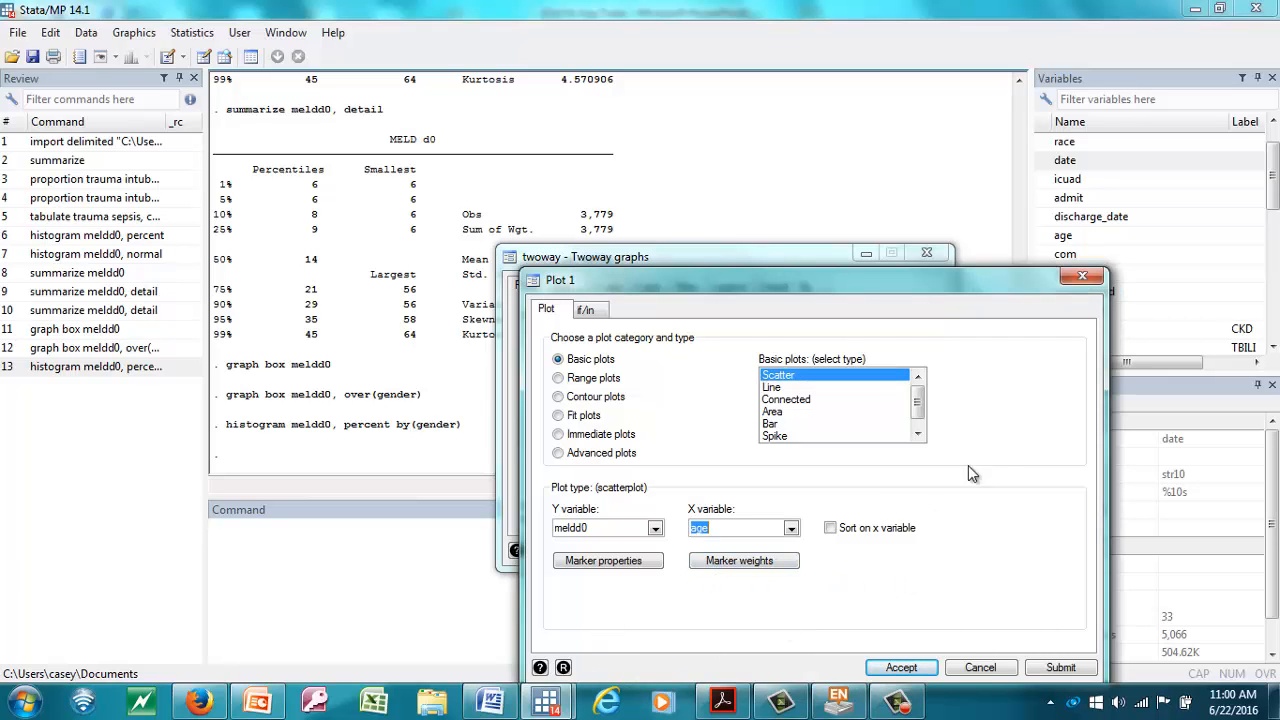
left_click_drag(966, 277, 936, 164)
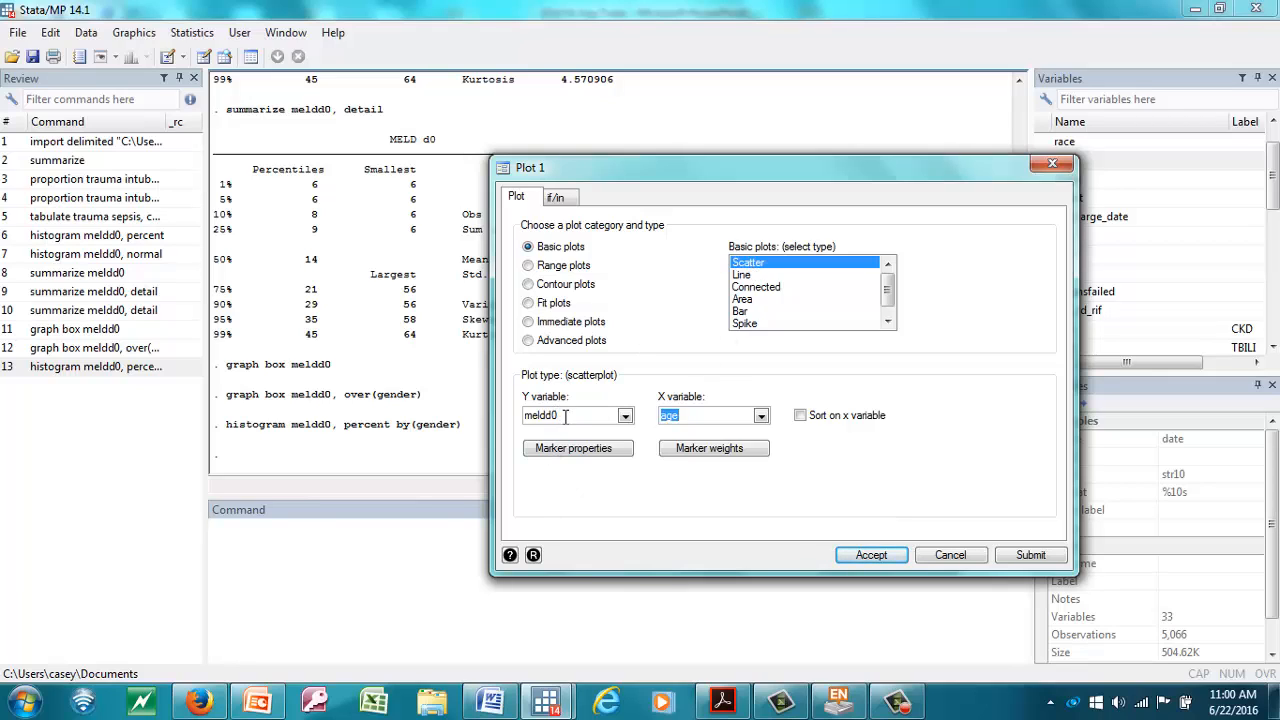
left_click(683, 414)
left_click(872, 555)
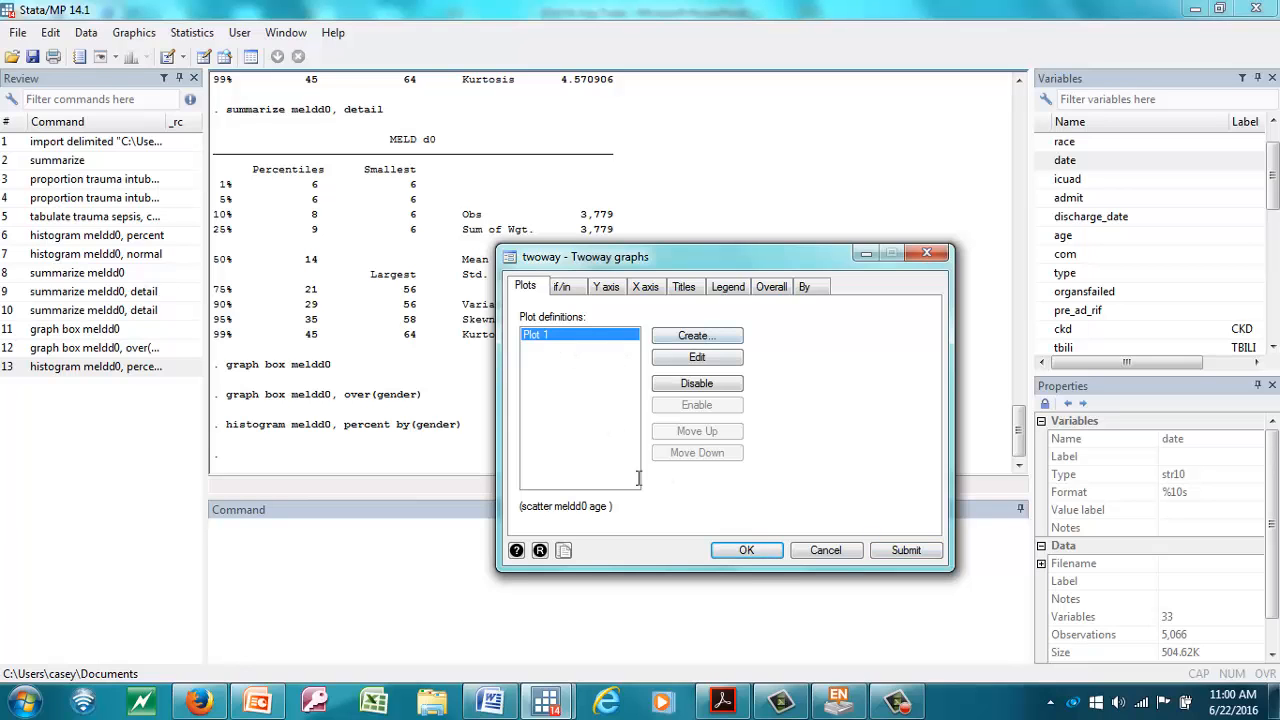
- Draw the scatter plot of meldd0 against age, and inspect it enlarged before closing it
left_click(746, 550)
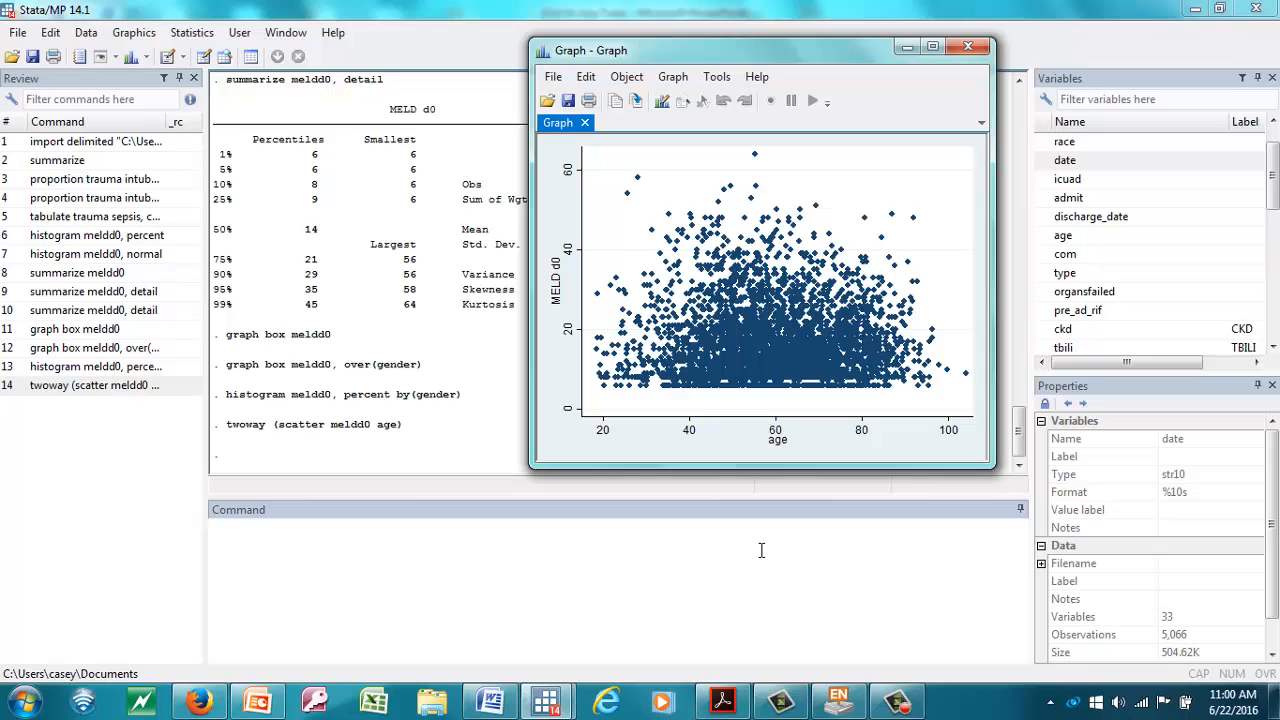
left_click(932, 46)
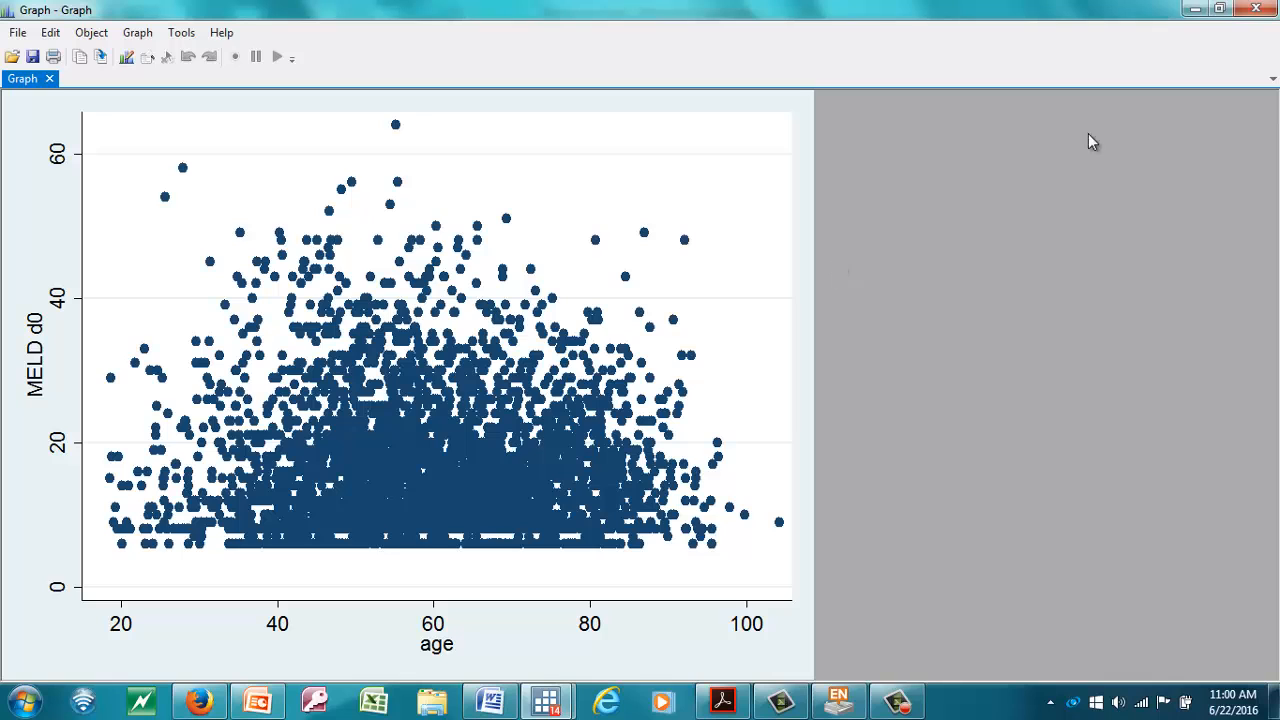
left_click(1255, 11)
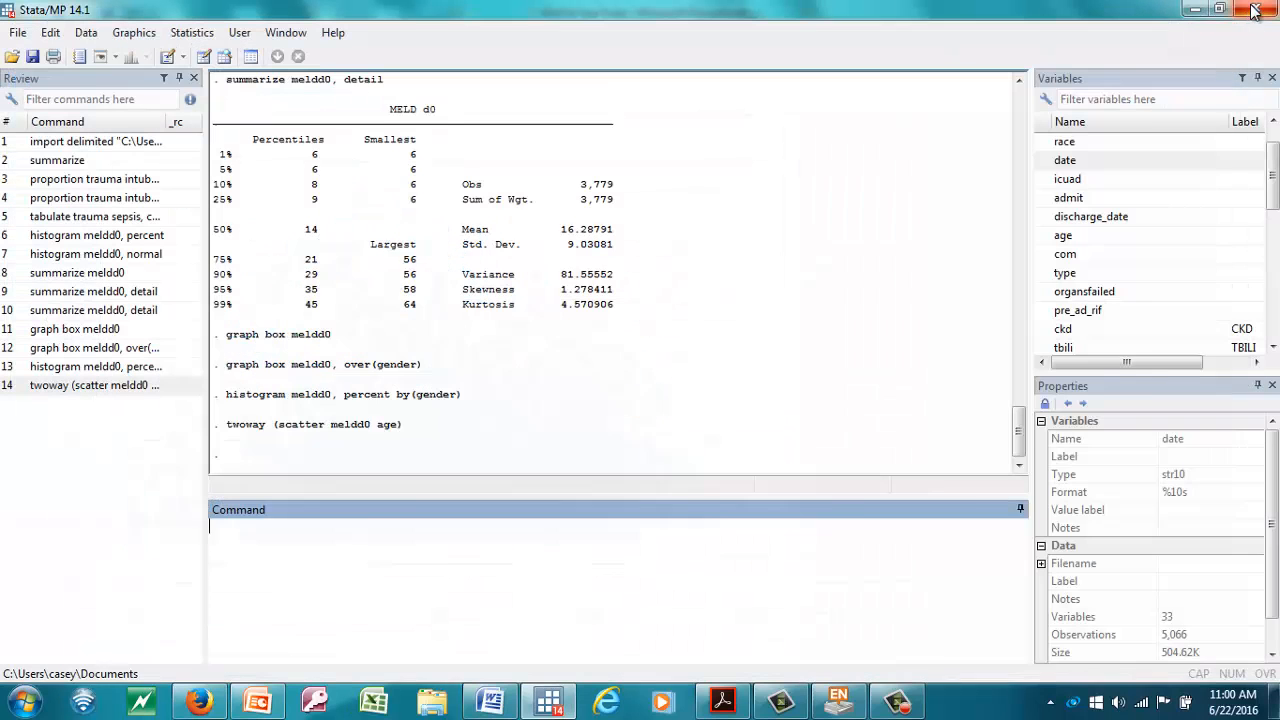
- Reopen the twoway graph setup and review the Y and X variables in the definition of Plot 1
left_click(135, 32)
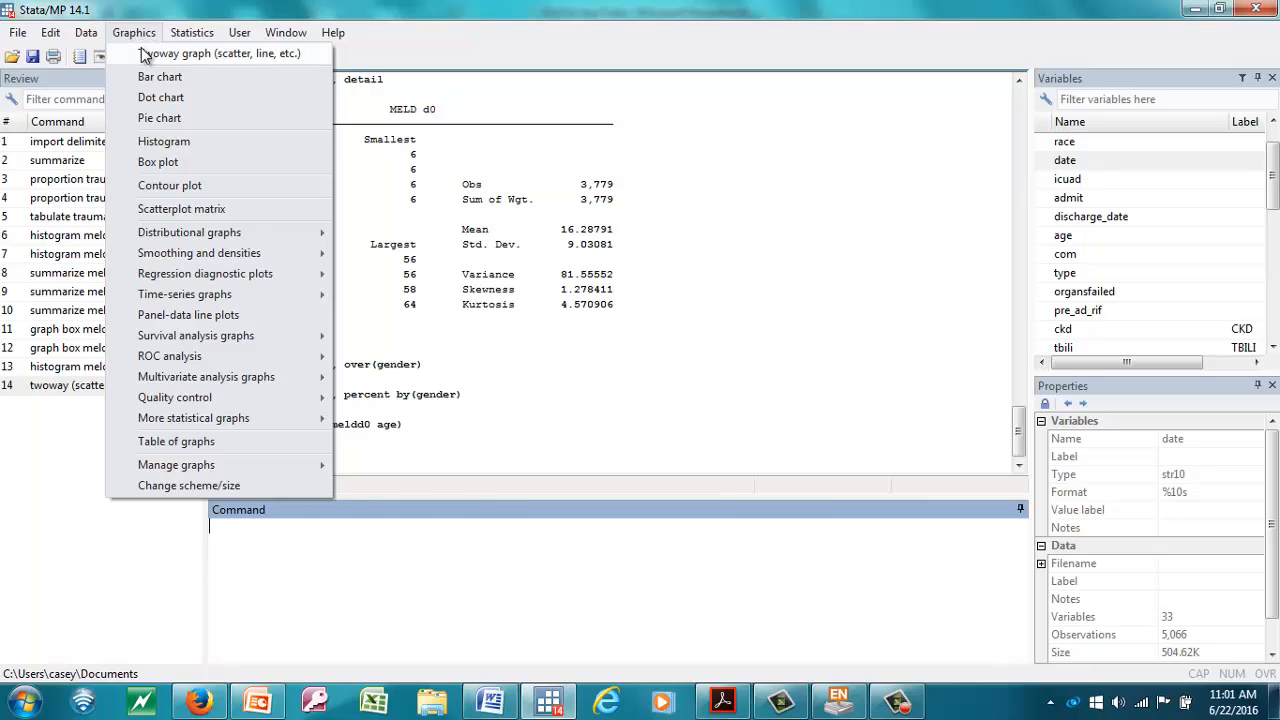
left_click(145, 55)
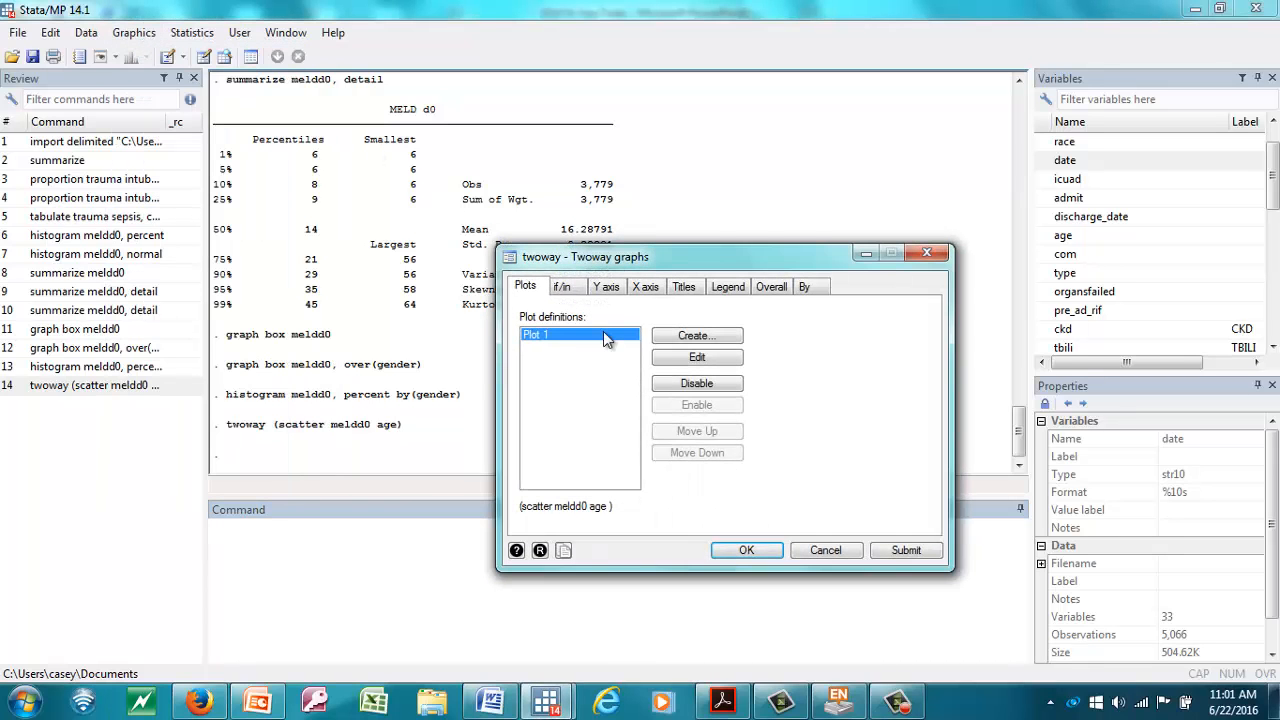
left_click(693, 337)
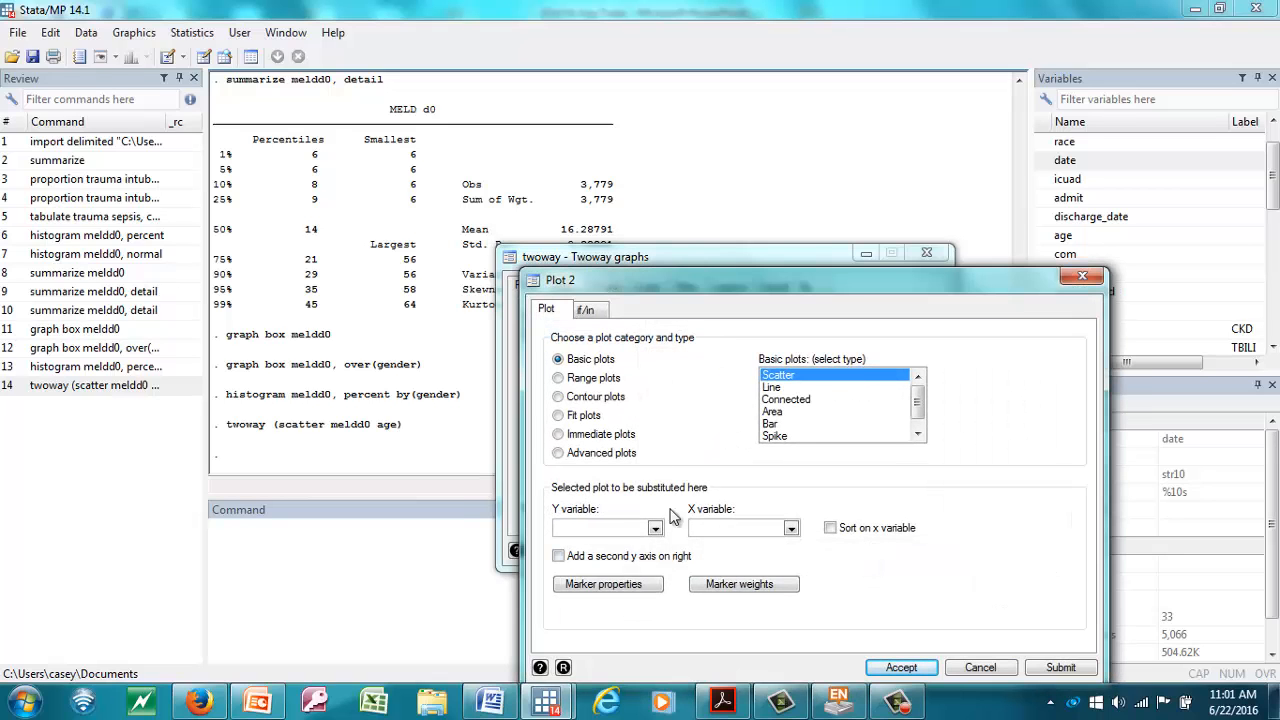
left_click(1082, 276)
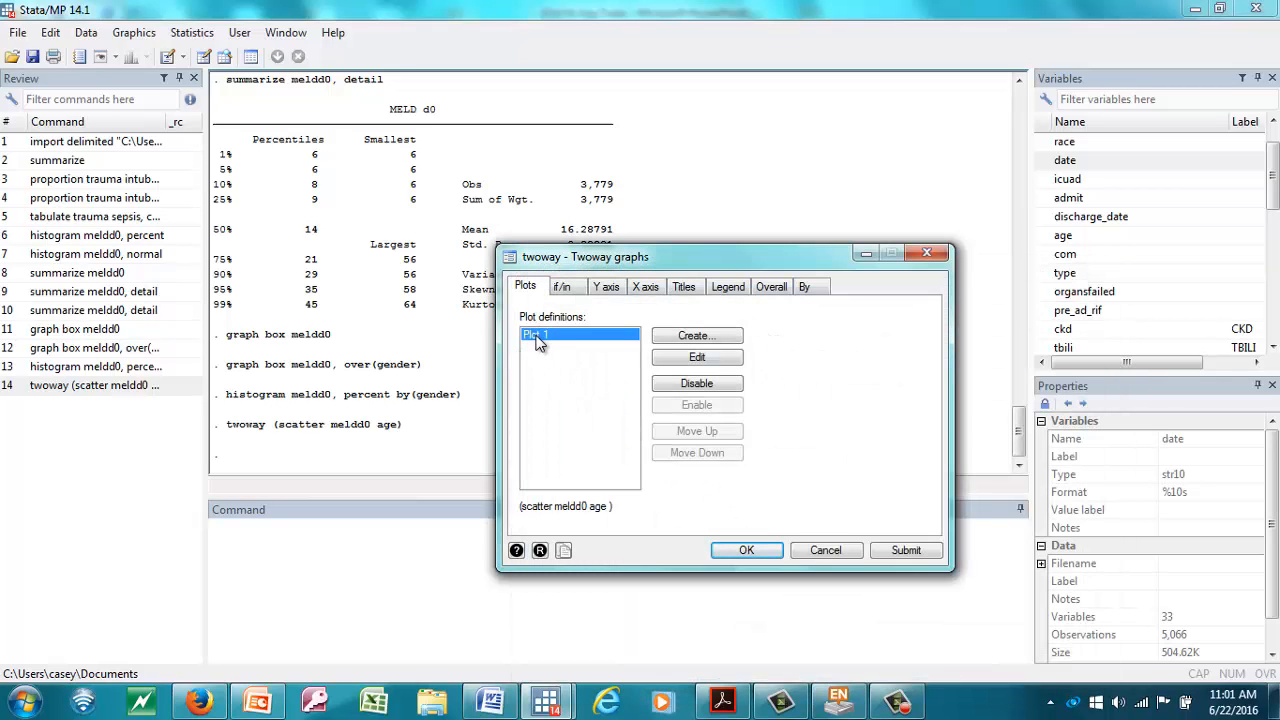
left_click(707, 359)
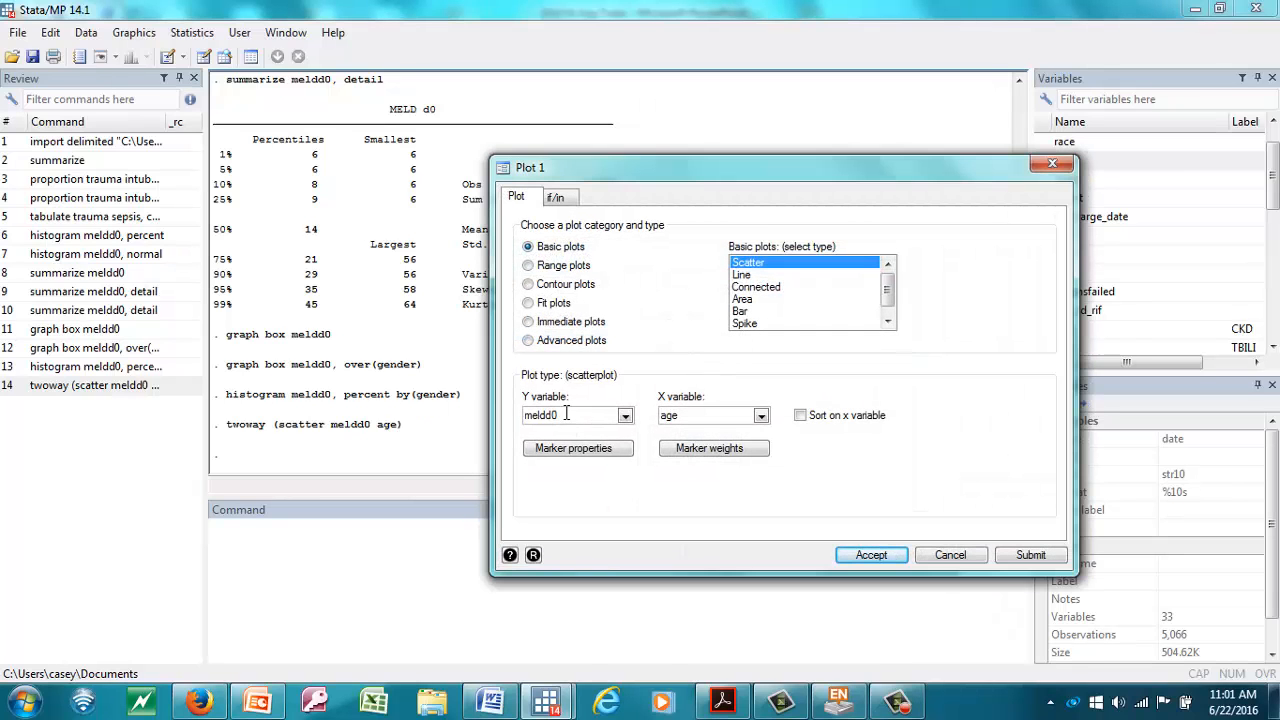
left_click(685, 414)
left_click(871, 555)
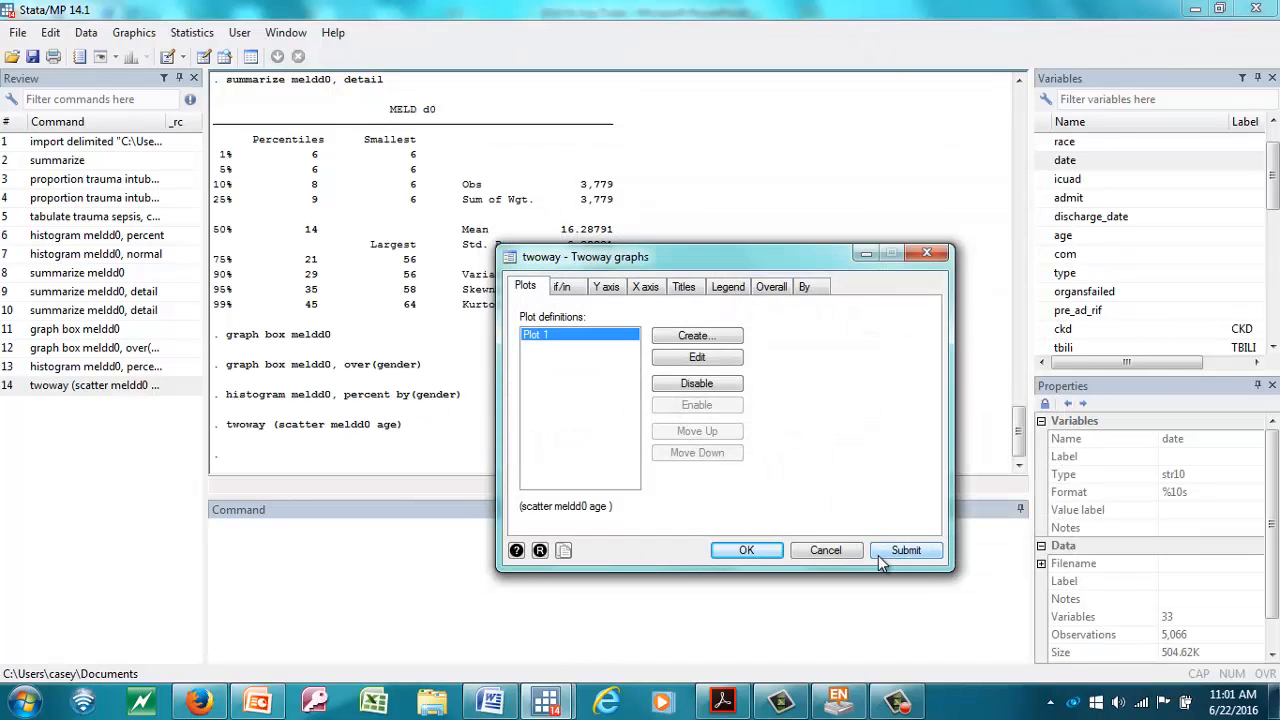
- Draw the meldd0 and age scatter plot with separate subgraphs for each gender, and inspect it enlarged before closing it
left_click(808, 288)
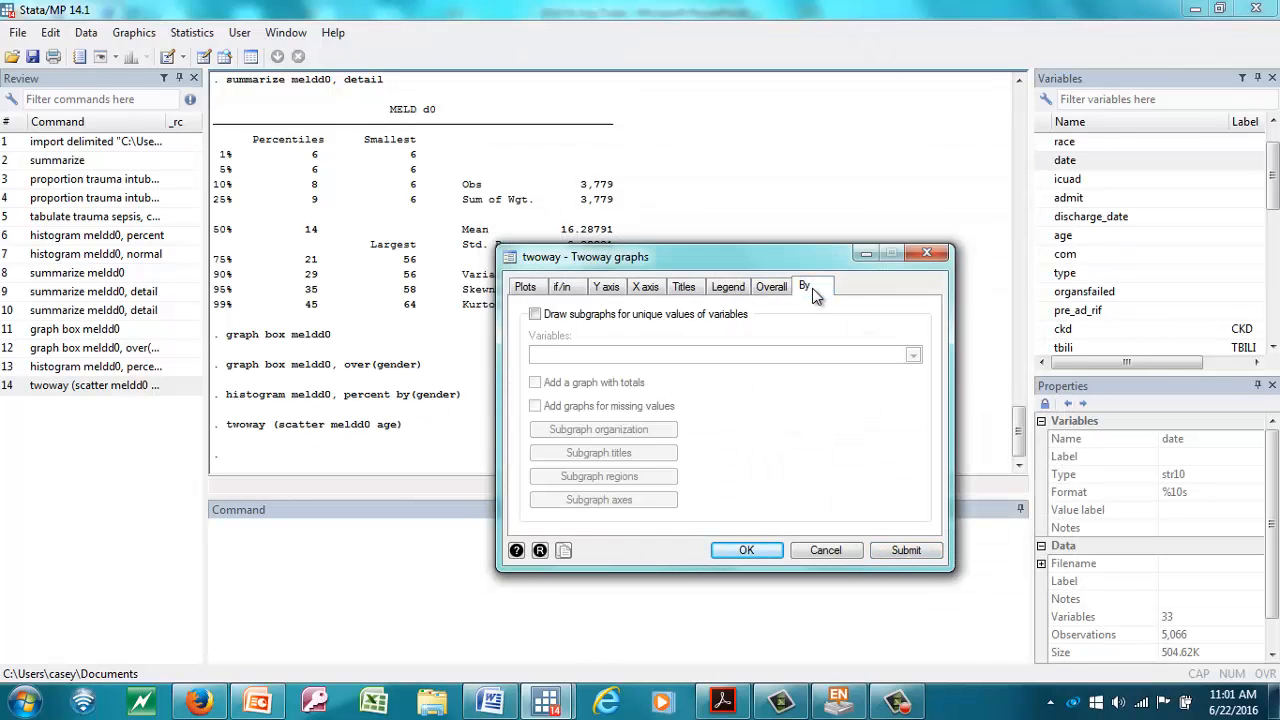
left_click(535, 314)
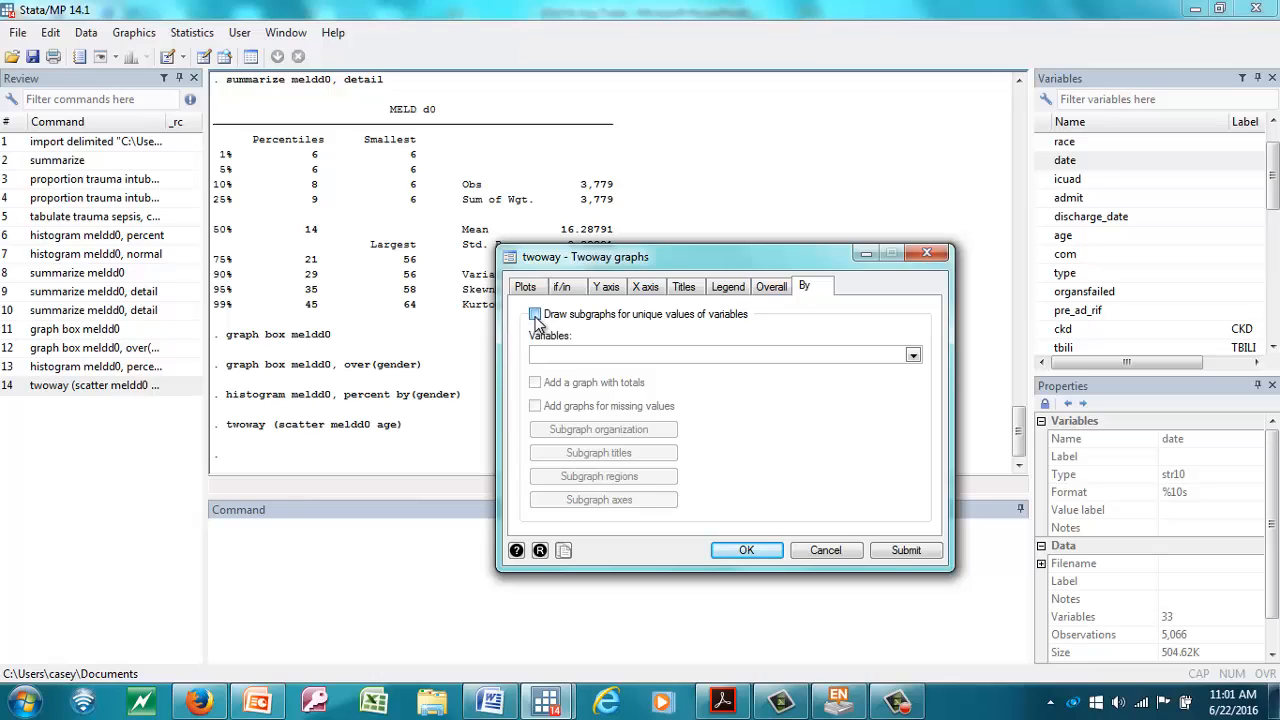
left_click(913, 356)
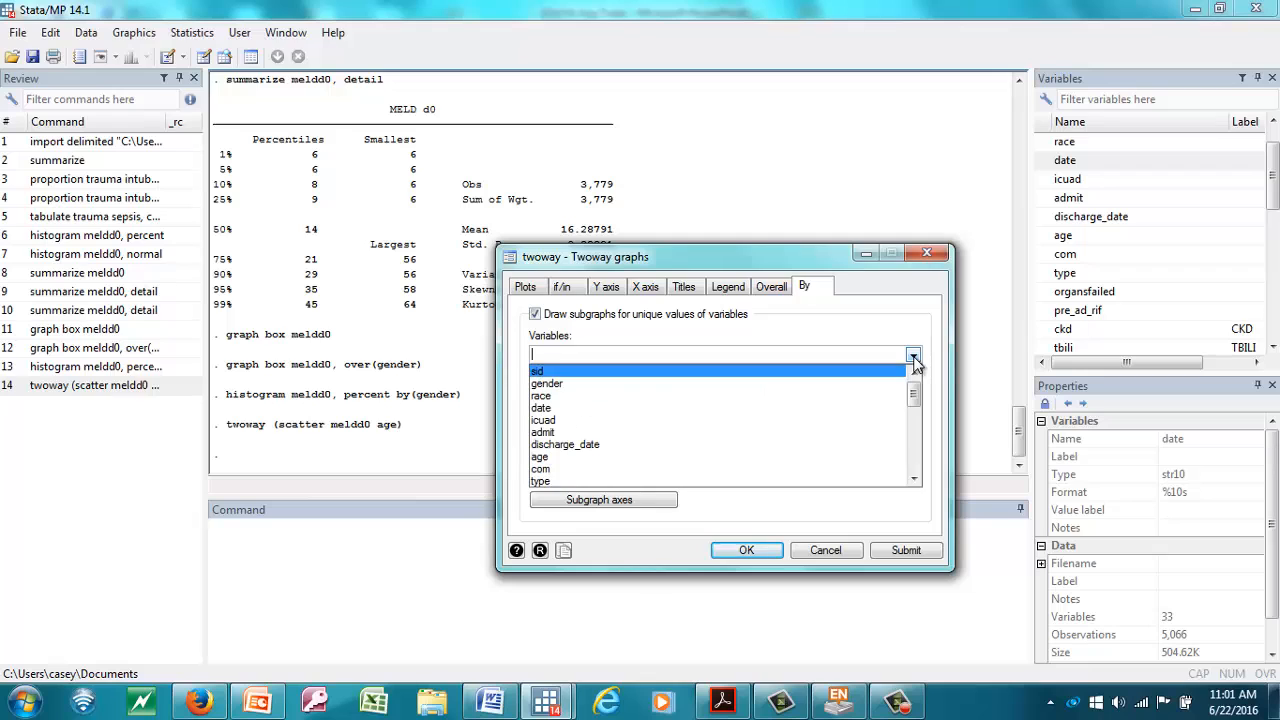
left_click(576, 386)
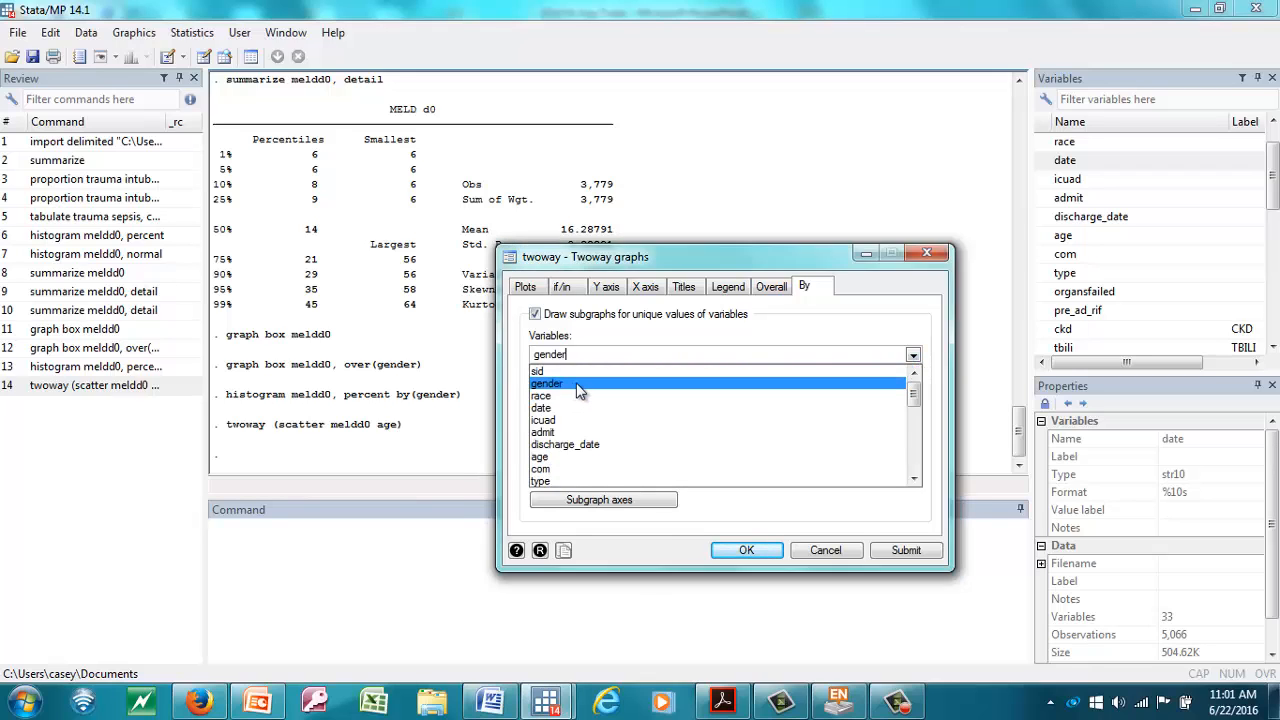
left_click(750, 551)
left_click(750, 551)
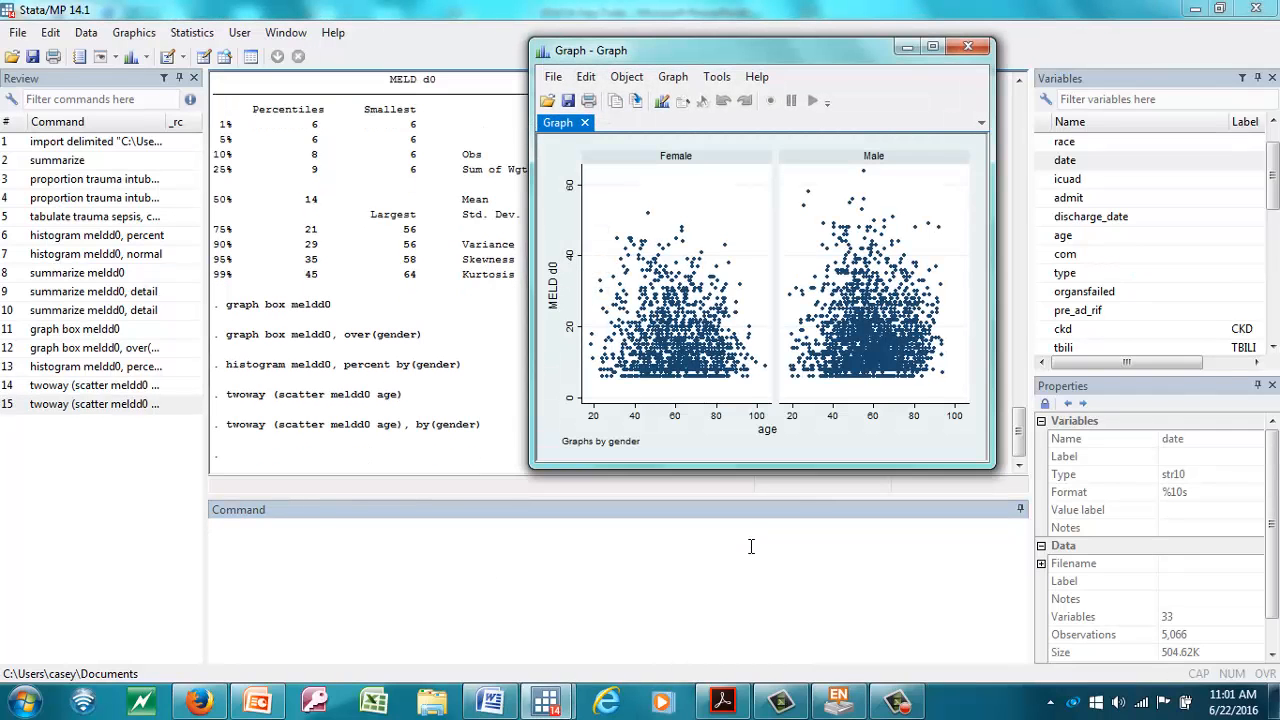
left_click(933, 48)
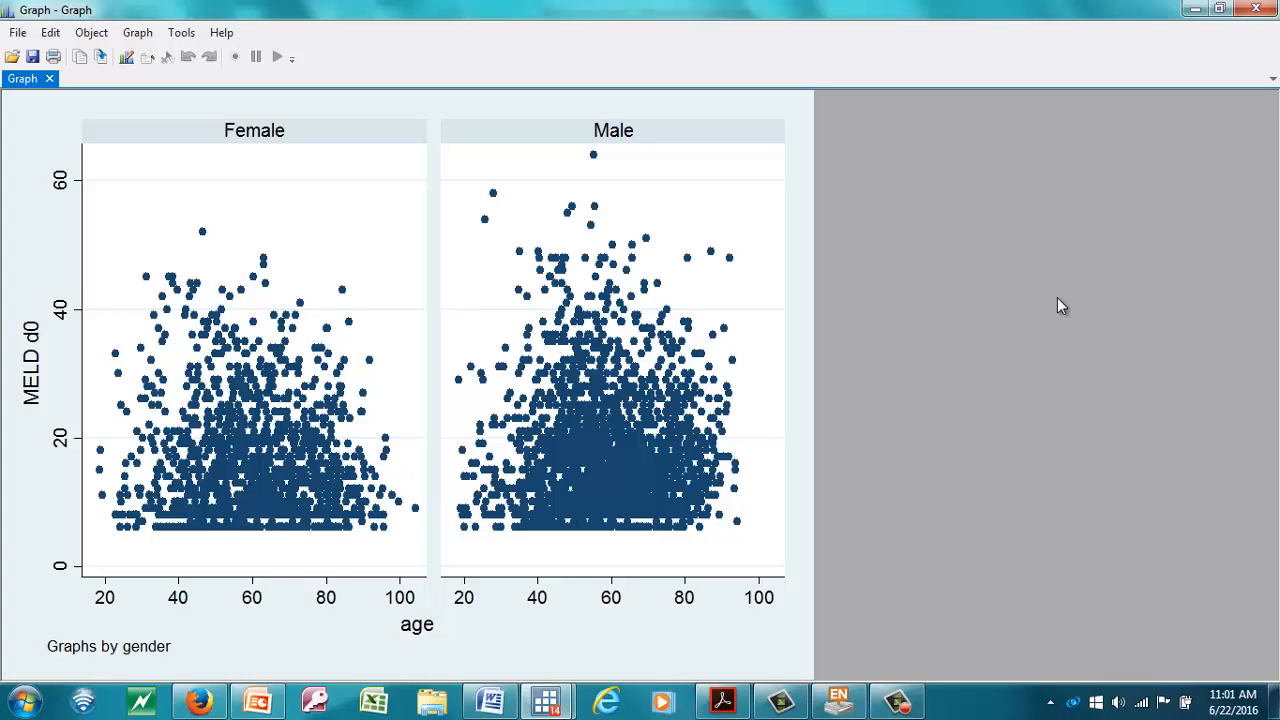
left_click(1255, 9)
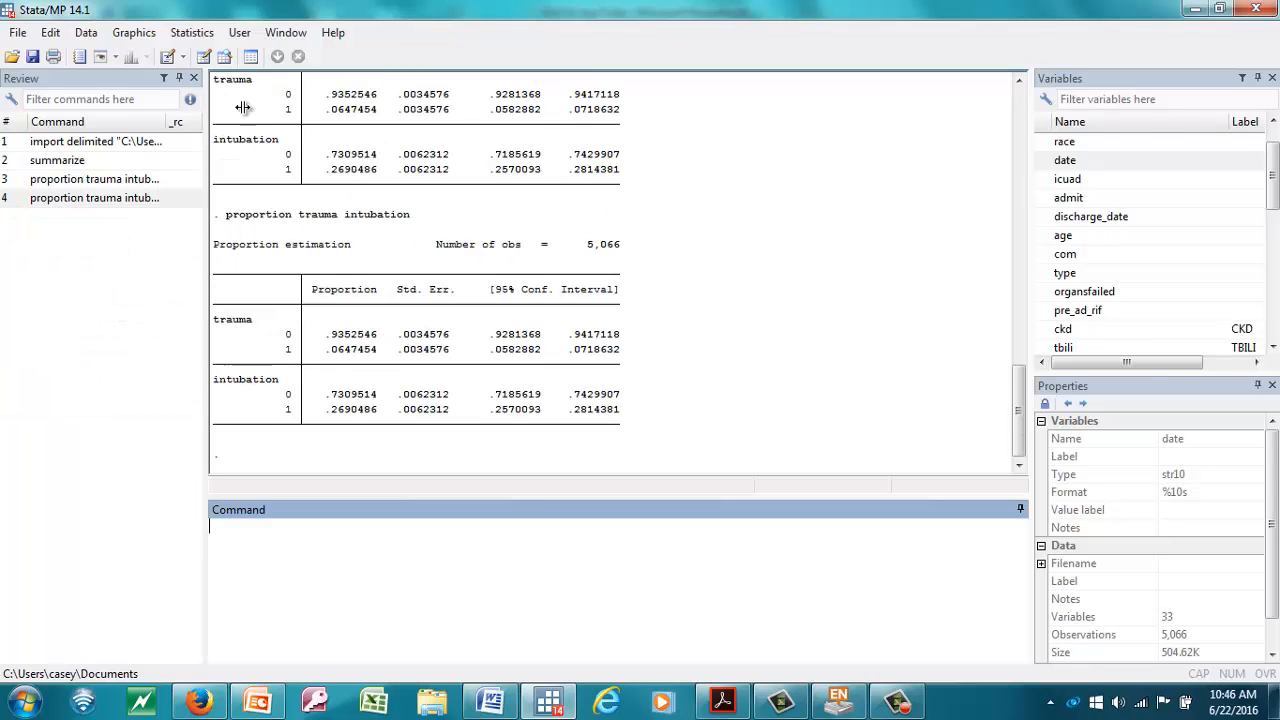
- Create a two-way table of trauma by sepsis with Pearson's chi-squared test and within-column and within-row relative frequencies
left_click(193, 34)
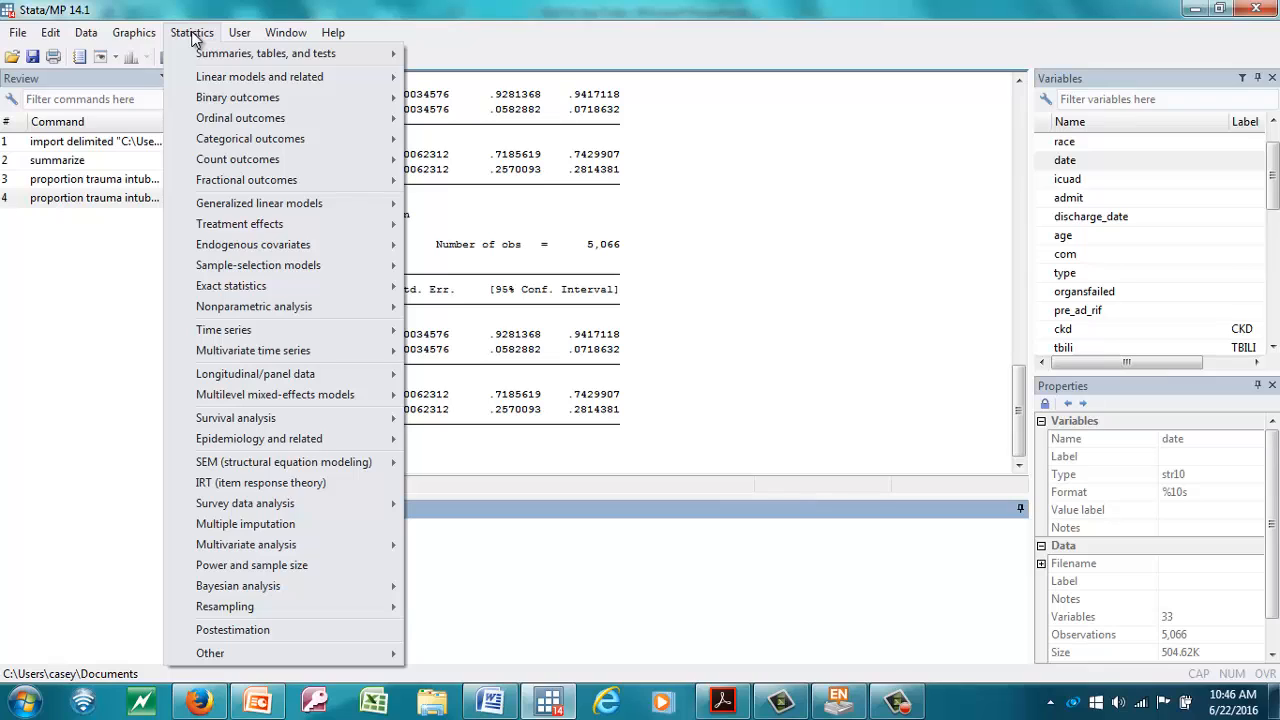
mouse_move(232, 64)
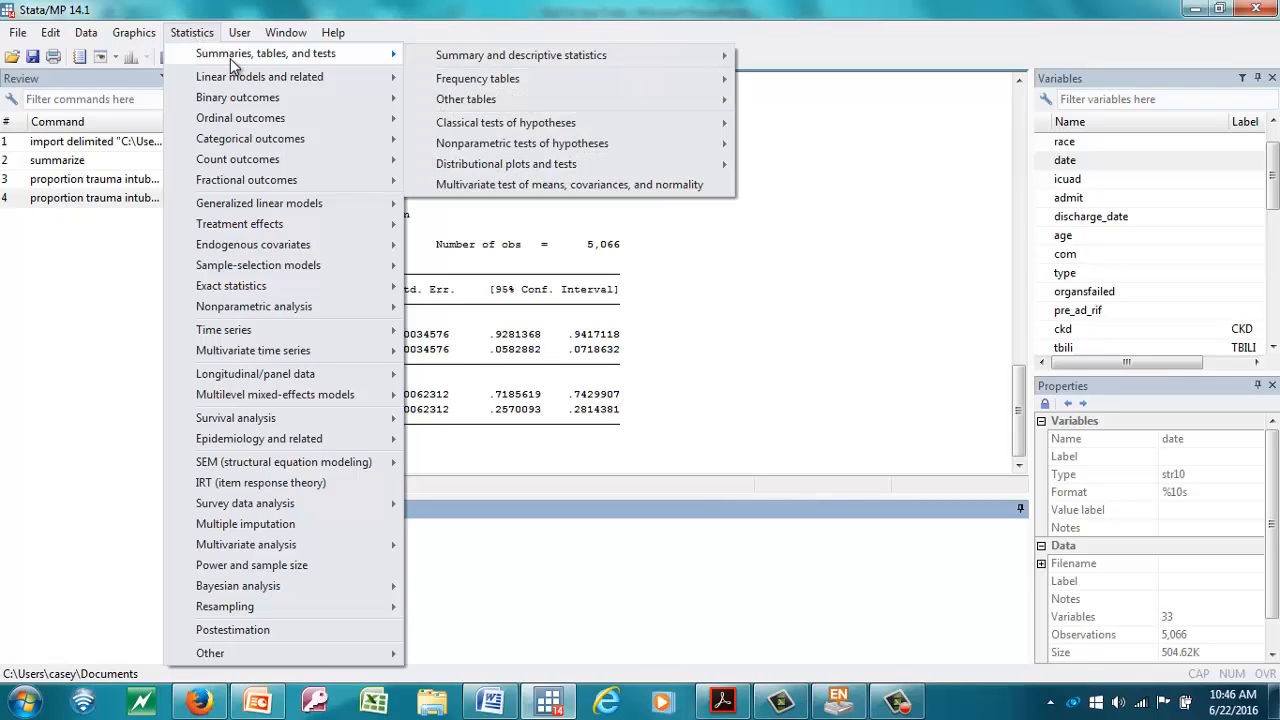
mouse_move(492, 80)
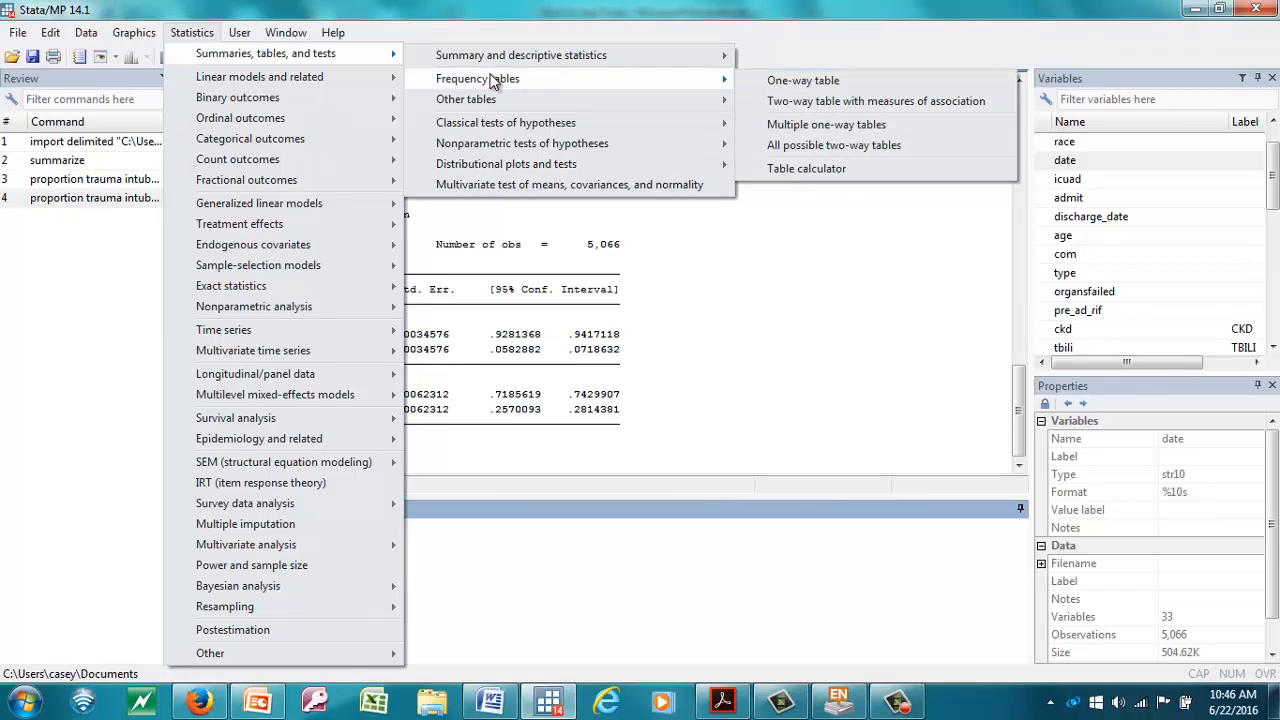
left_click(820, 102)
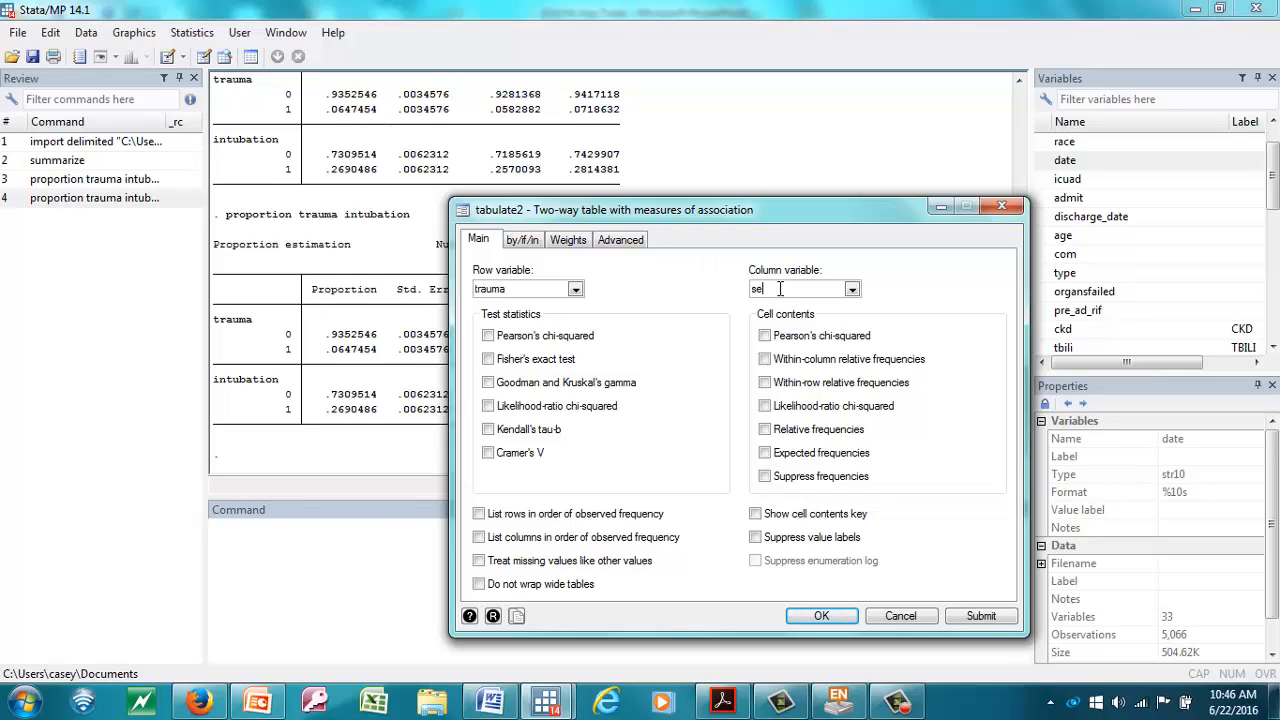
left_click(488, 336)
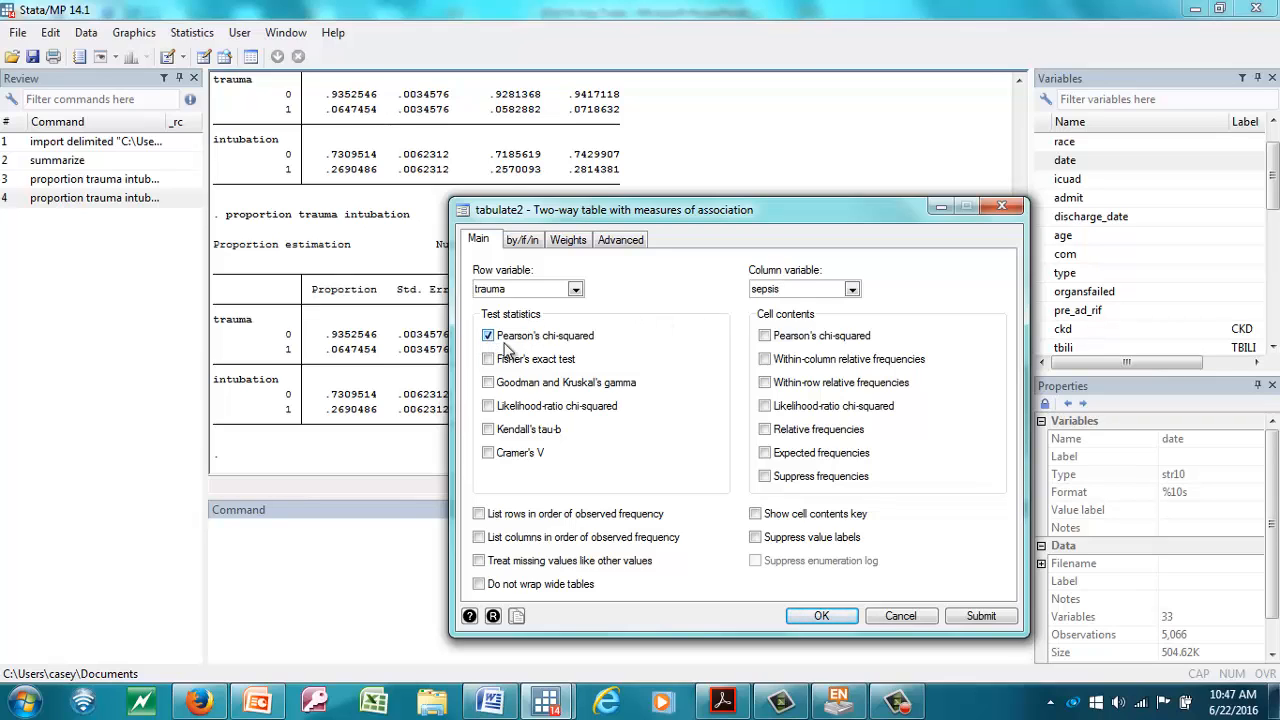
left_click(765, 360)
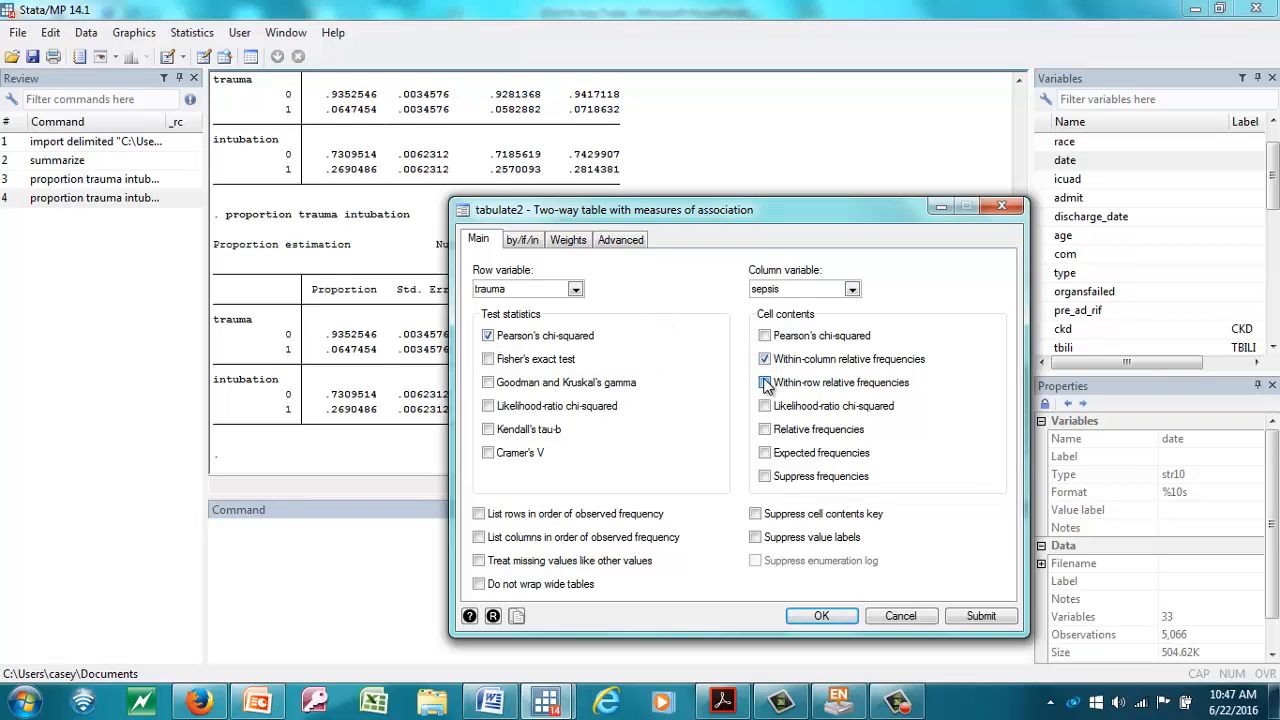
left_click(765, 383)
left_click(820, 616)
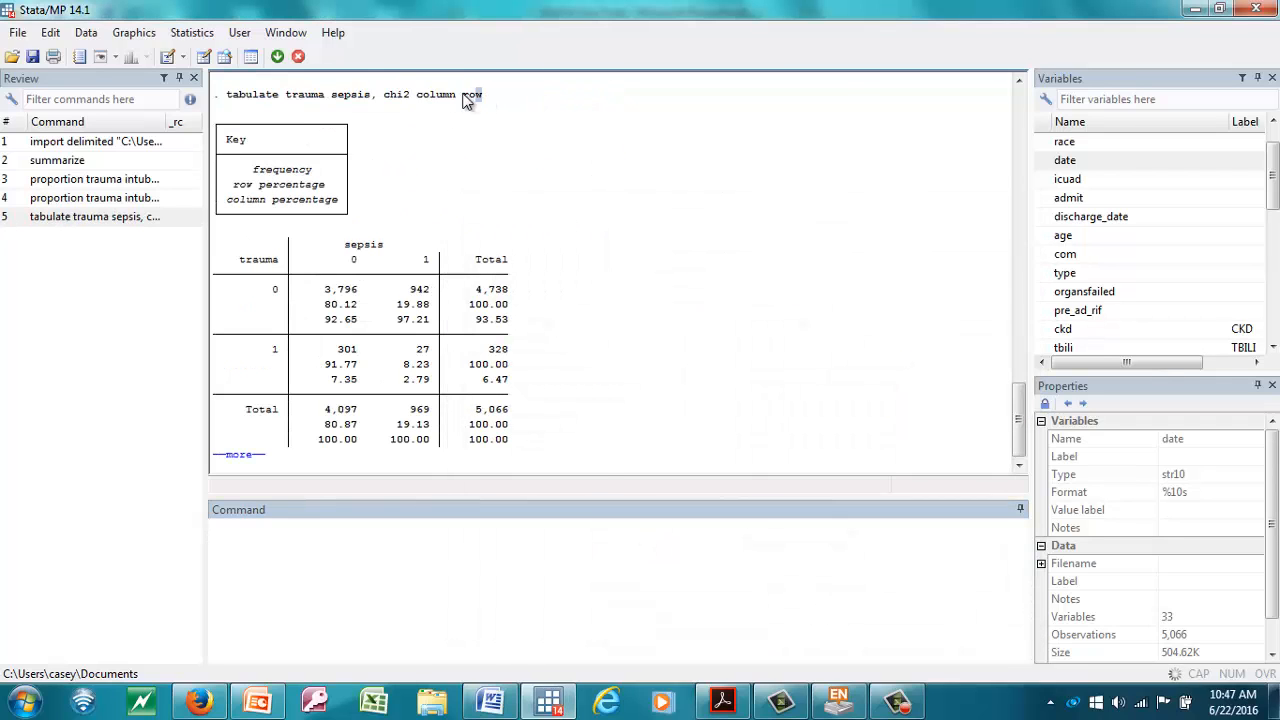
- Highlight the tabulate command in the results and display the rest of the two-way table output
left_click_drag(485, 95, 229, 103)
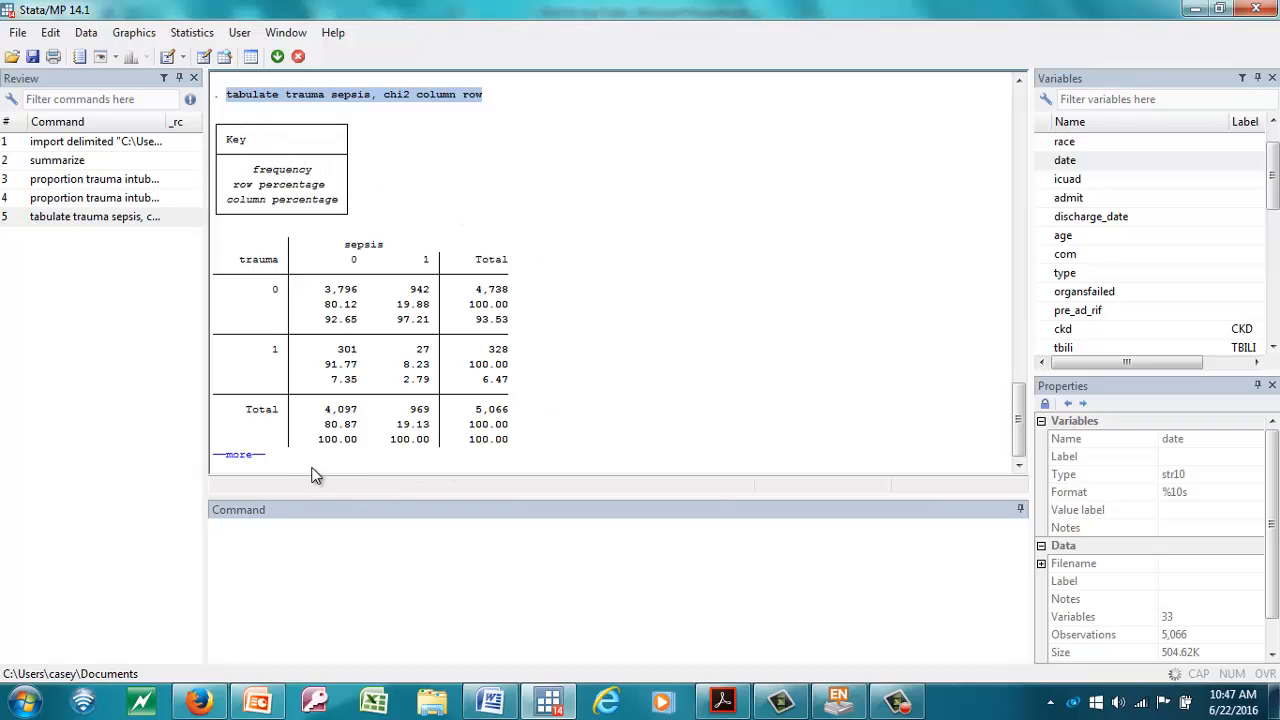
left_click(240, 456)
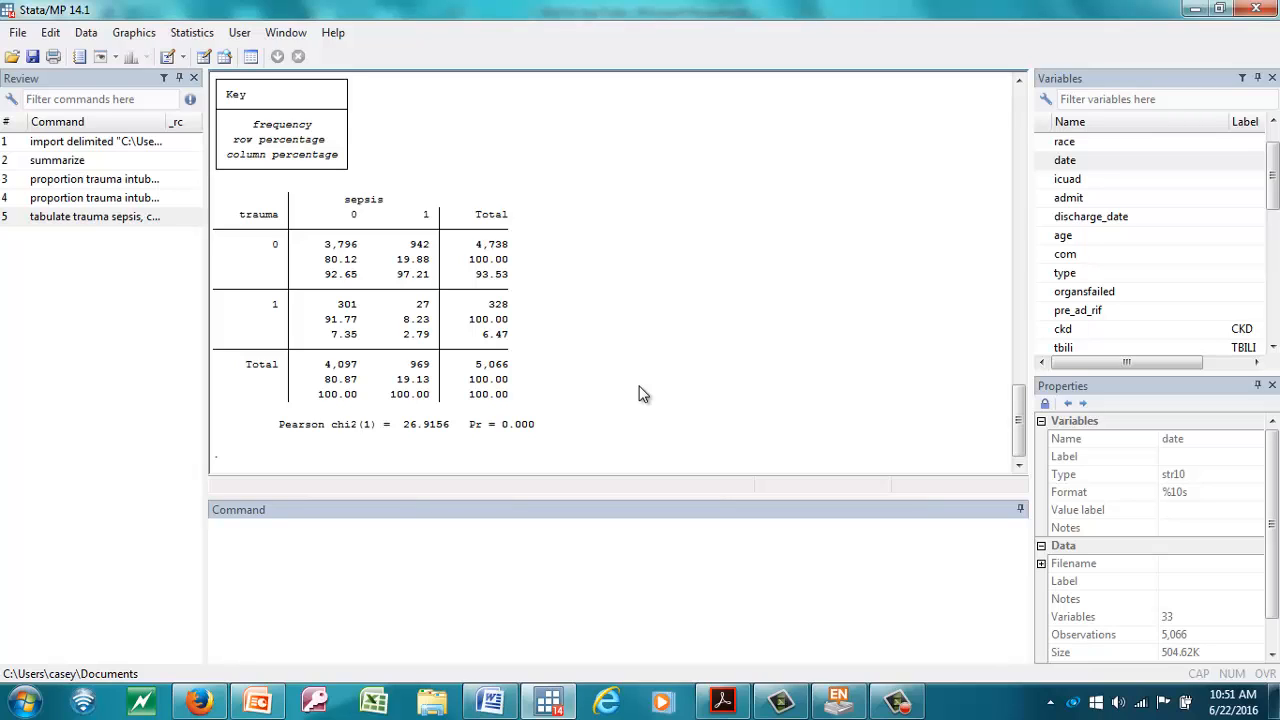
left_click(606, 245)
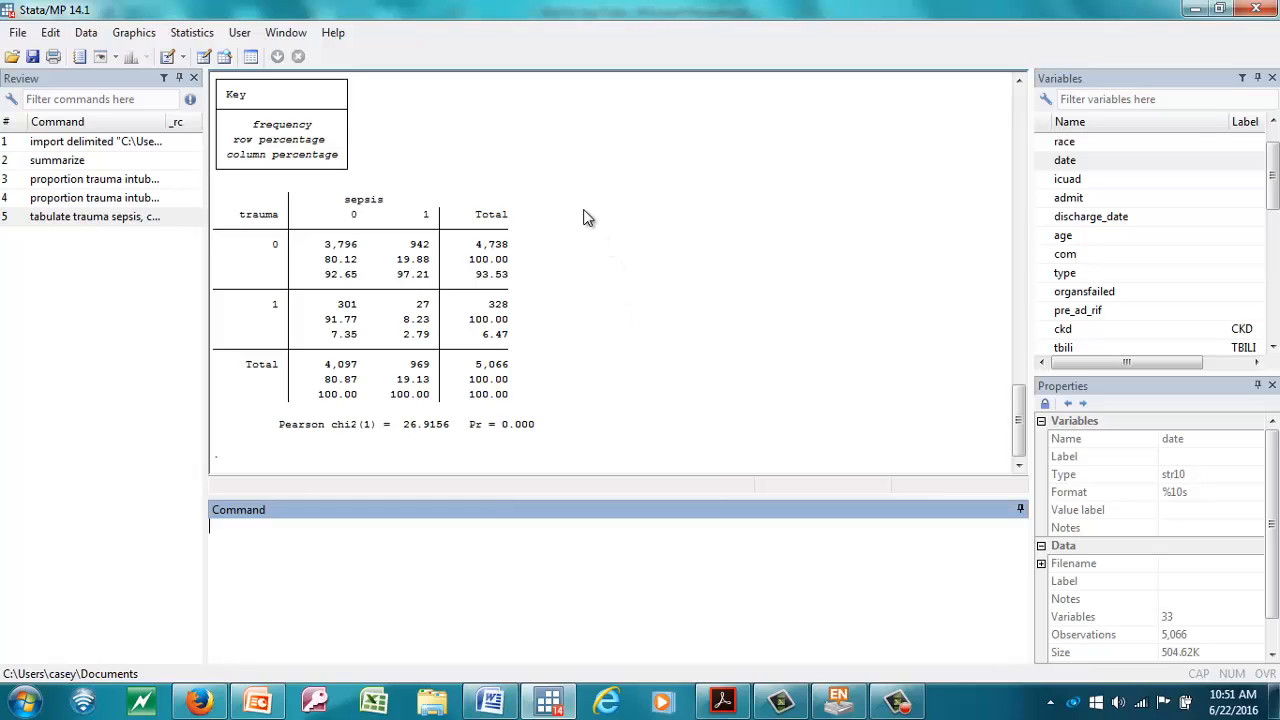